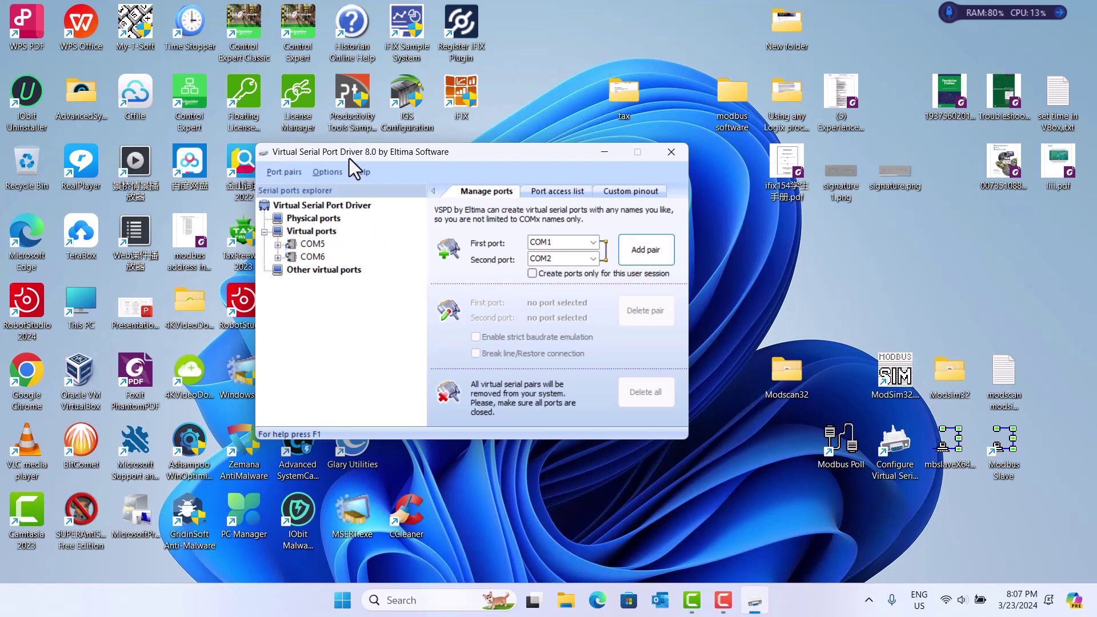
Close Virtual Serial Port Driver, leaving the COM5–COM6 virtual pair in place.
{"action": "left_click", "coordinate": [671, 153]}
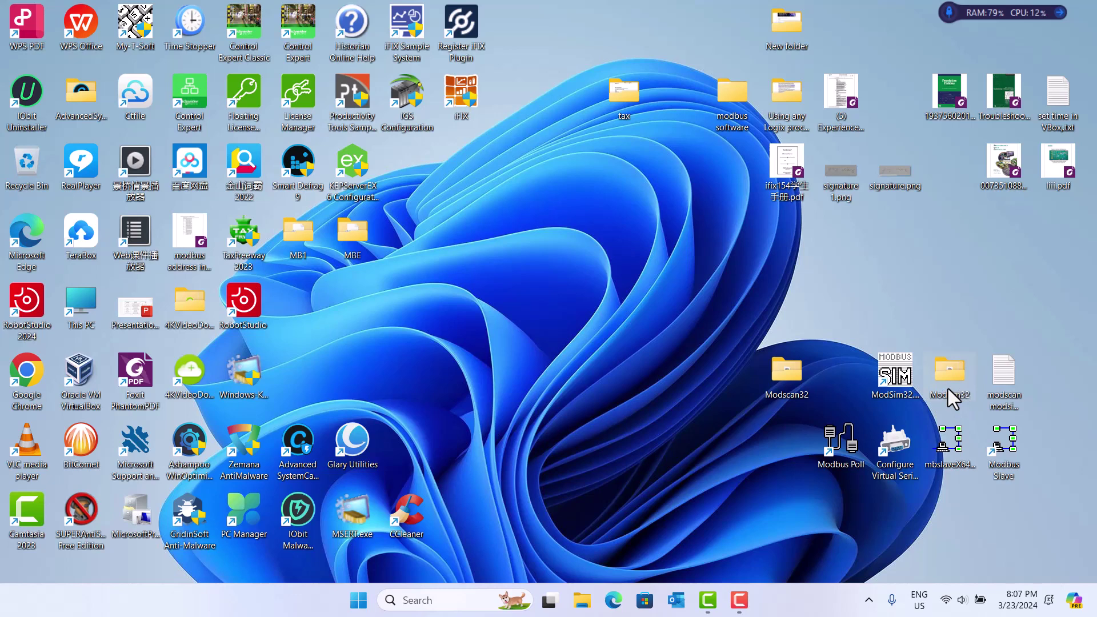
Launch ModSim32, dismiss the startup warning, and create a new register document.
{"action": "double_click", "coordinate": [887, 378]}
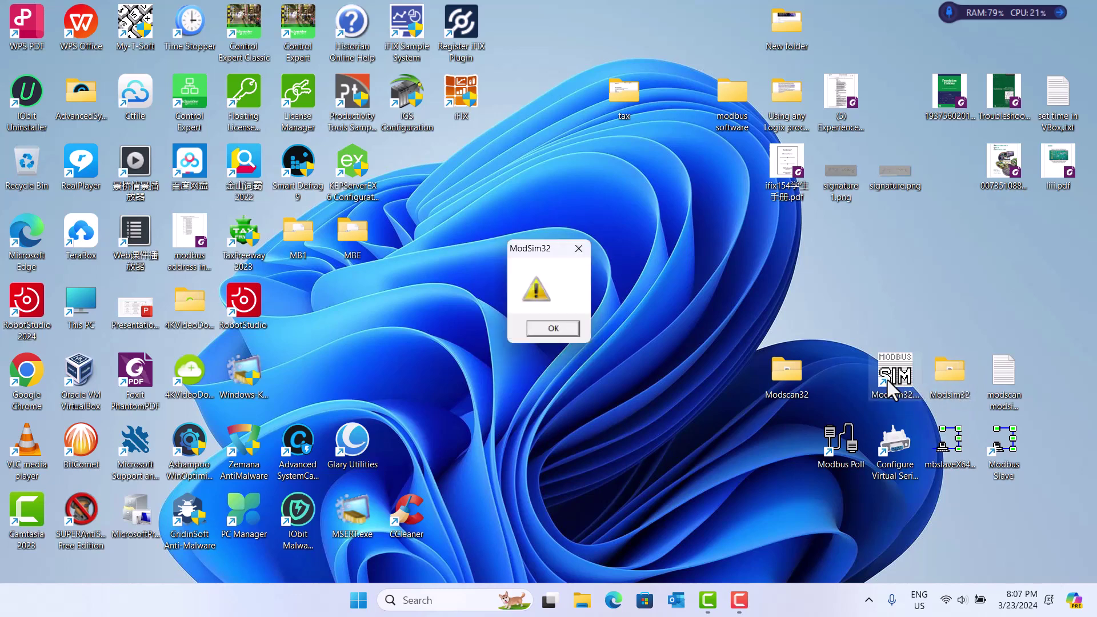
{"action": "left_click", "coordinate": [563, 325]}
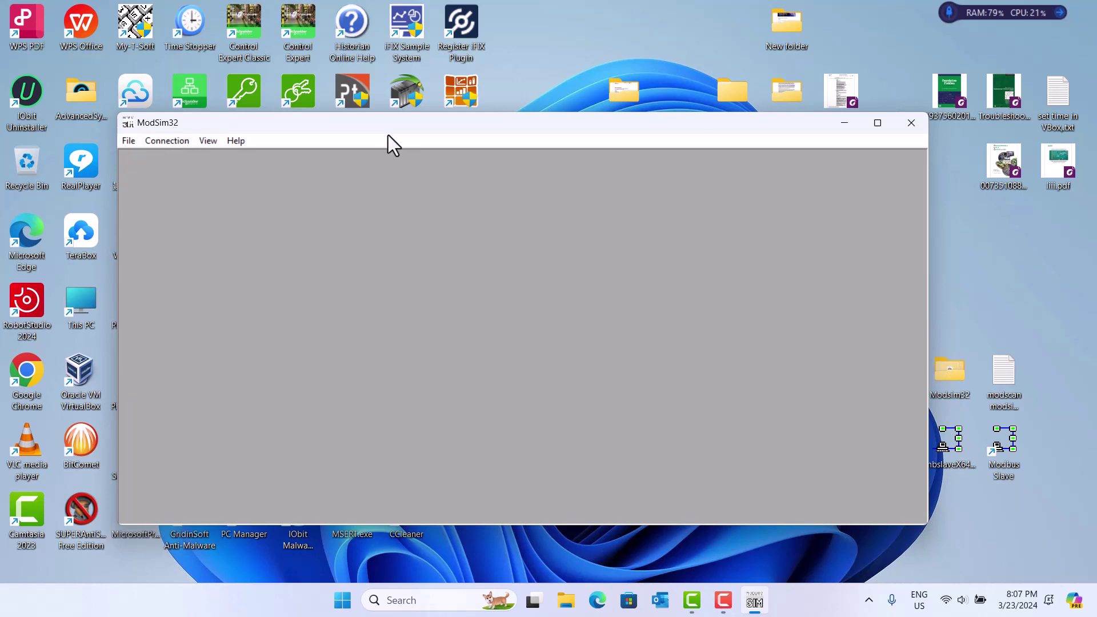
{"action": "left_click_drag", "start_coordinate": [427, 122], "coordinate": [513, 139]}
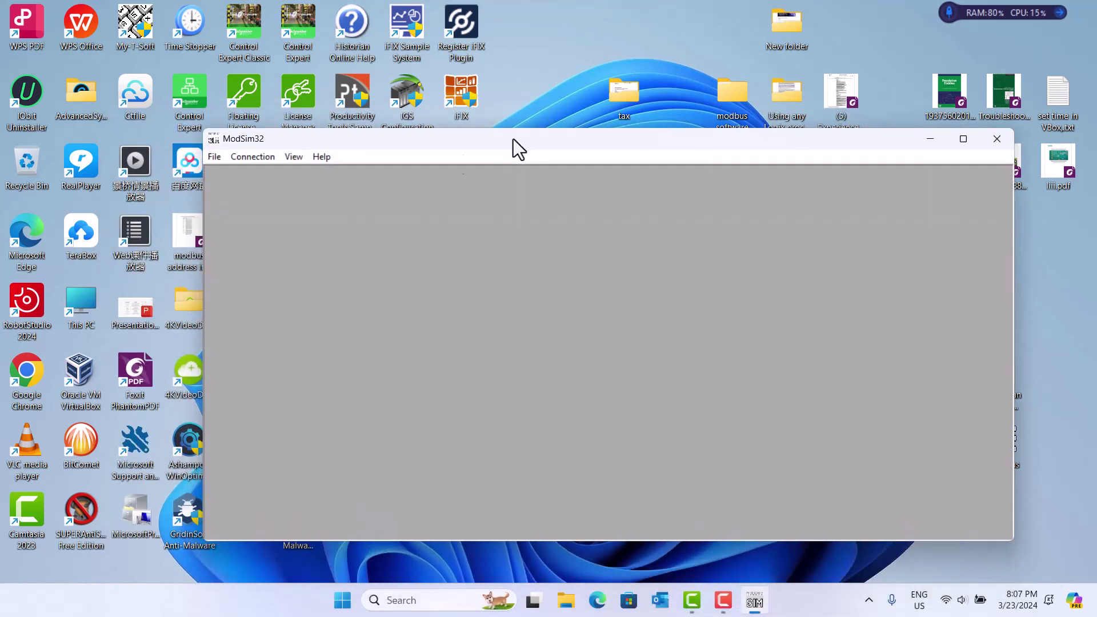
{"action": "left_click", "coordinate": [215, 157]}
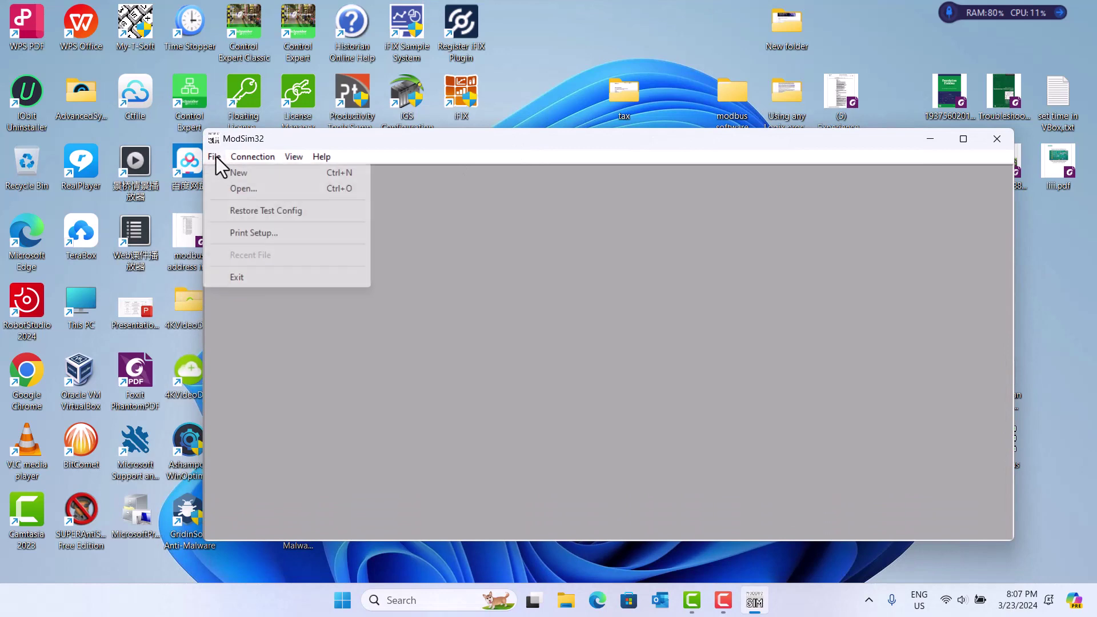
{"action": "left_click", "coordinate": [242, 177]}
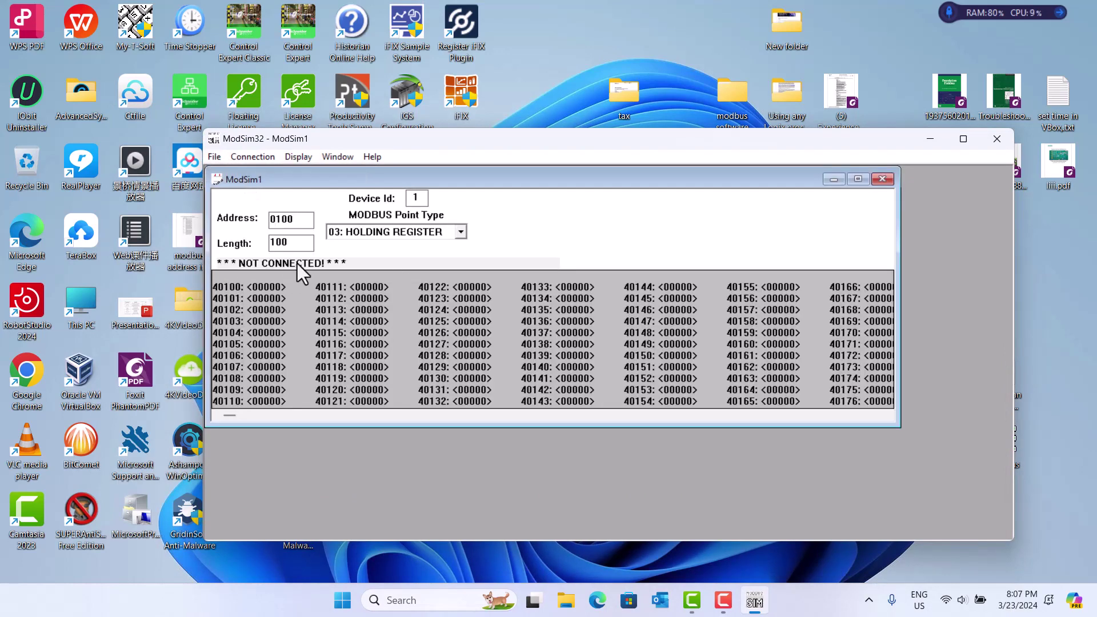
Set the document to address 1, length 3 holding registers, then maximize it.
{"action": "left_click", "coordinate": [296, 241]}
{"action": "key", "text": "BackSpace"}
{"action": "key", "text": "BackSpace"}
{"action": "key", "text": "BackSpace"}
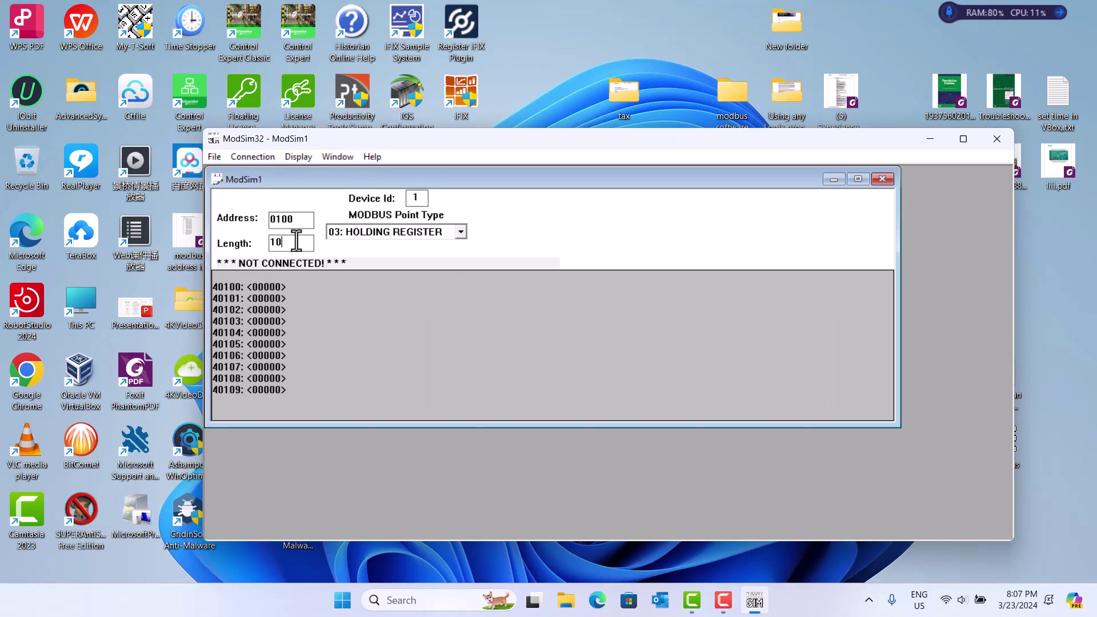
{"action": "type", "text": "3"}
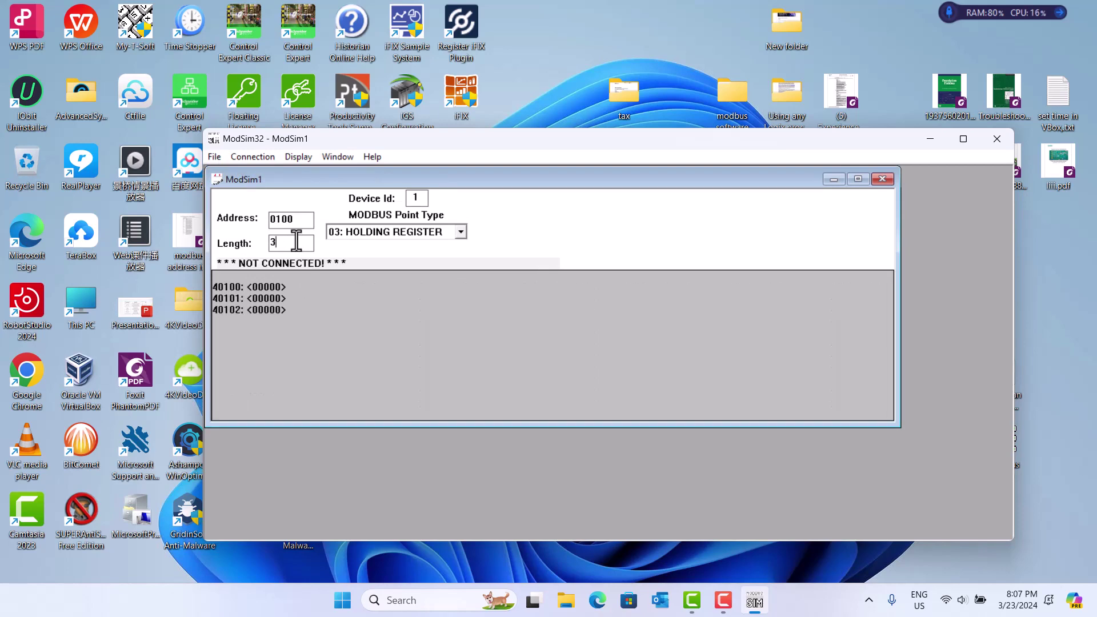
{"action": "left_click", "coordinate": [297, 221]}
{"action": "key", "text": "BackSpace"}
{"action": "key", "text": "BackSpace"}
{"action": "key", "text": "BackSpace"}
{"action": "key", "text": "BackSpace"}
{"action": "type", "text": "1"}
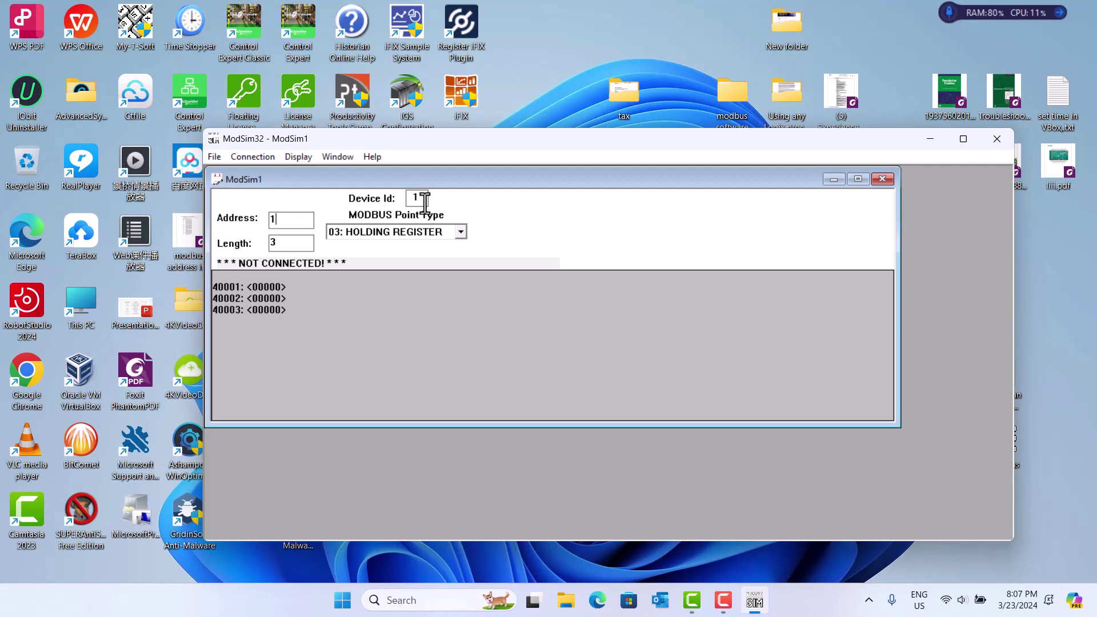
{"action": "left_click", "coordinate": [459, 235]}
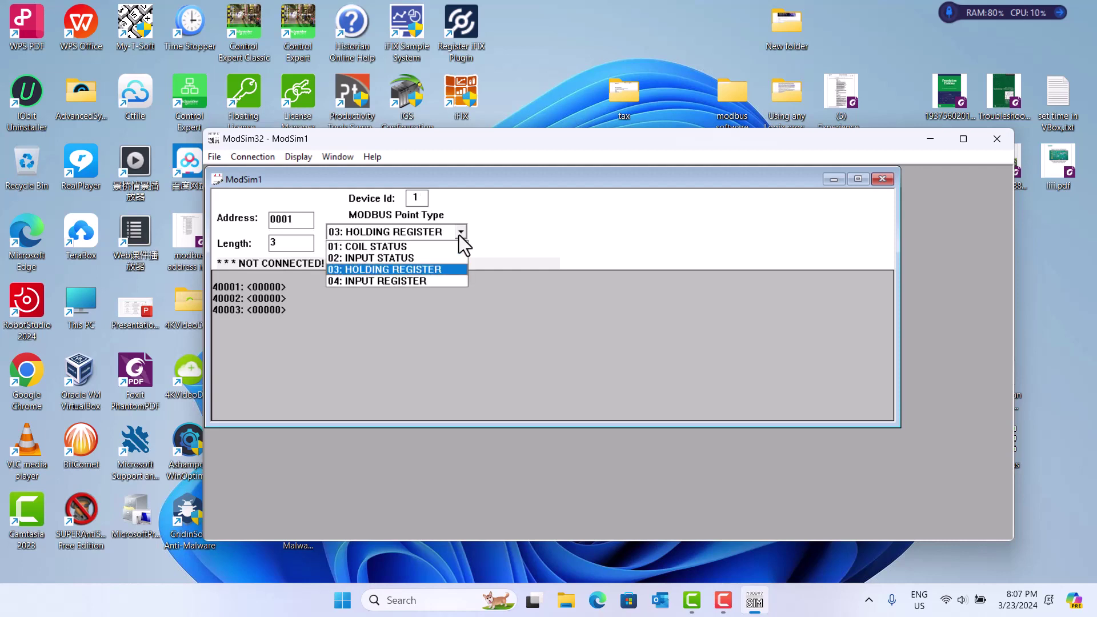
{"action": "left_click", "coordinate": [427, 268]}
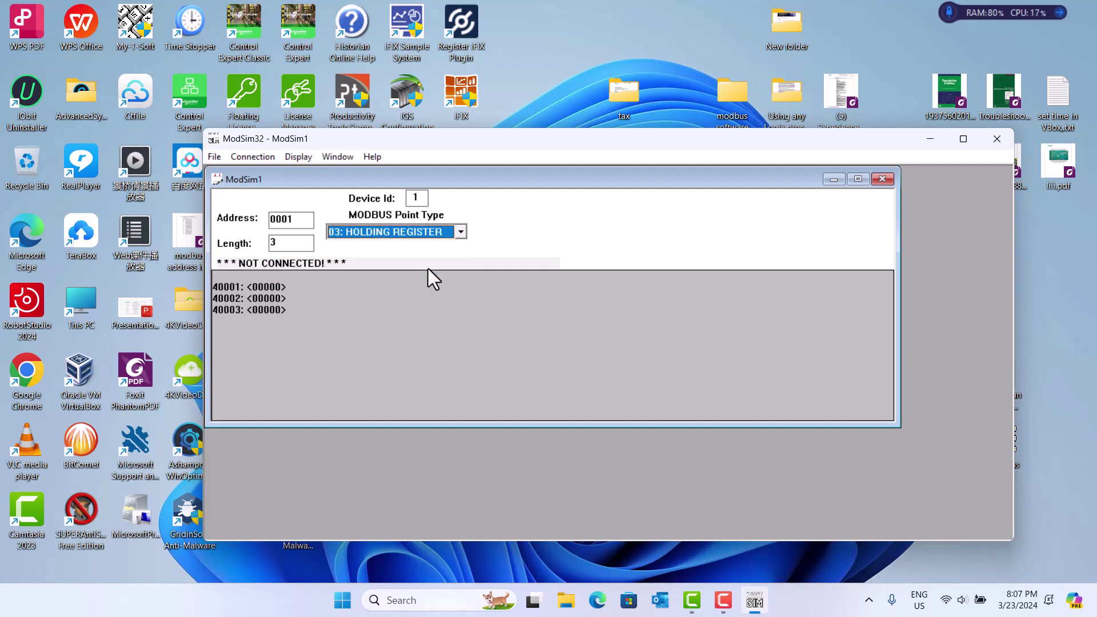
{"action": "left_click", "coordinate": [857, 179]}
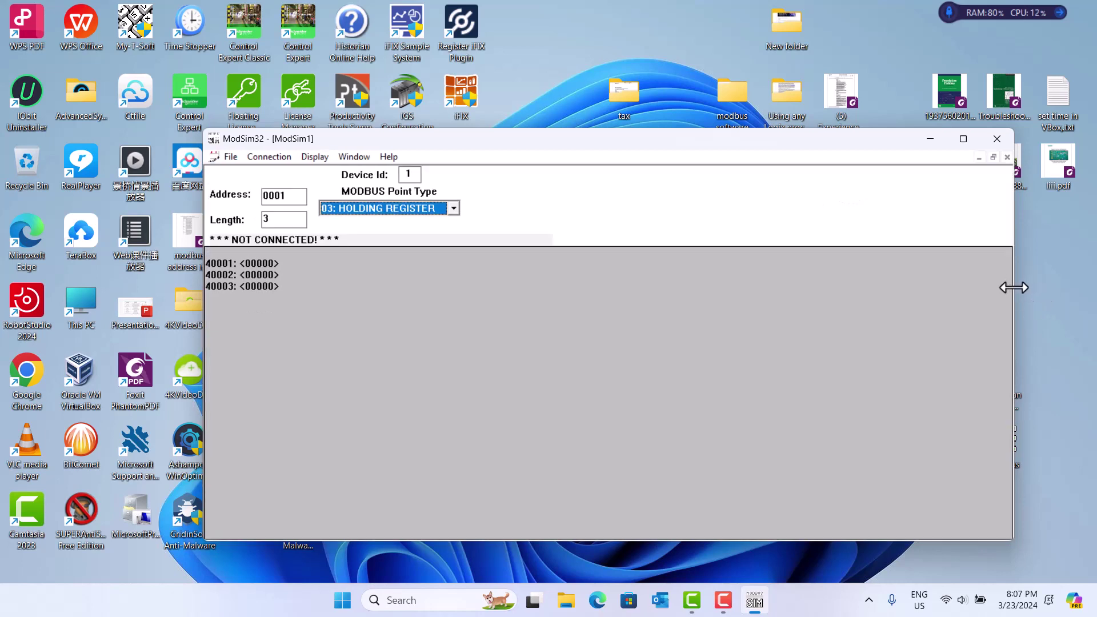
{"action": "left_click_drag", "start_coordinate": [1013, 288], "coordinate": [804, 291]}
Open Port 5's connection setup: RTU, 9600 baud, 8 data bits, 1 stop bit, no parity.
{"action": "left_click", "coordinate": [270, 156]}
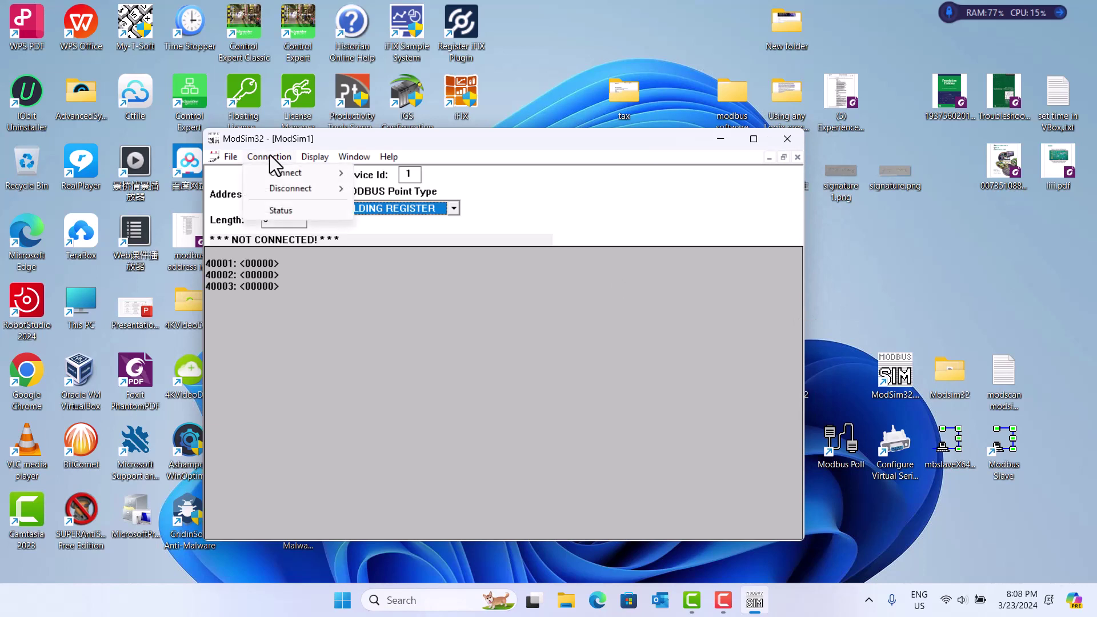
{"action": "mouse_move", "coordinate": [286, 171]}
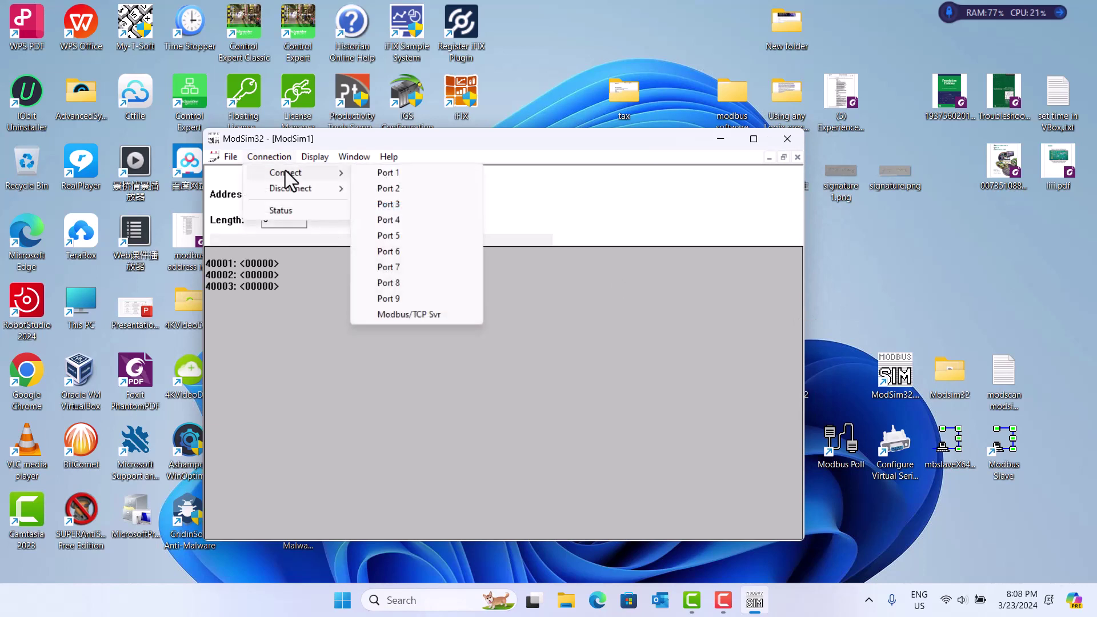
{"action": "left_click", "coordinate": [397, 236]}
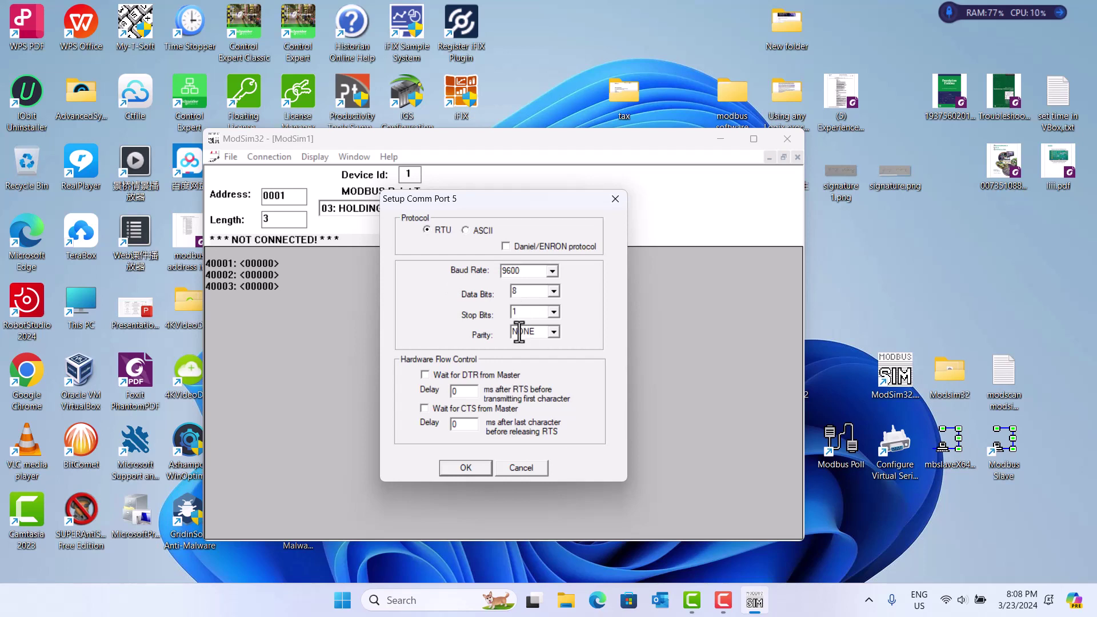
Connect on Port 5 and enable random auto simulation on register 40001 every 5 seconds.
{"action": "left_click", "coordinate": [467, 470]}
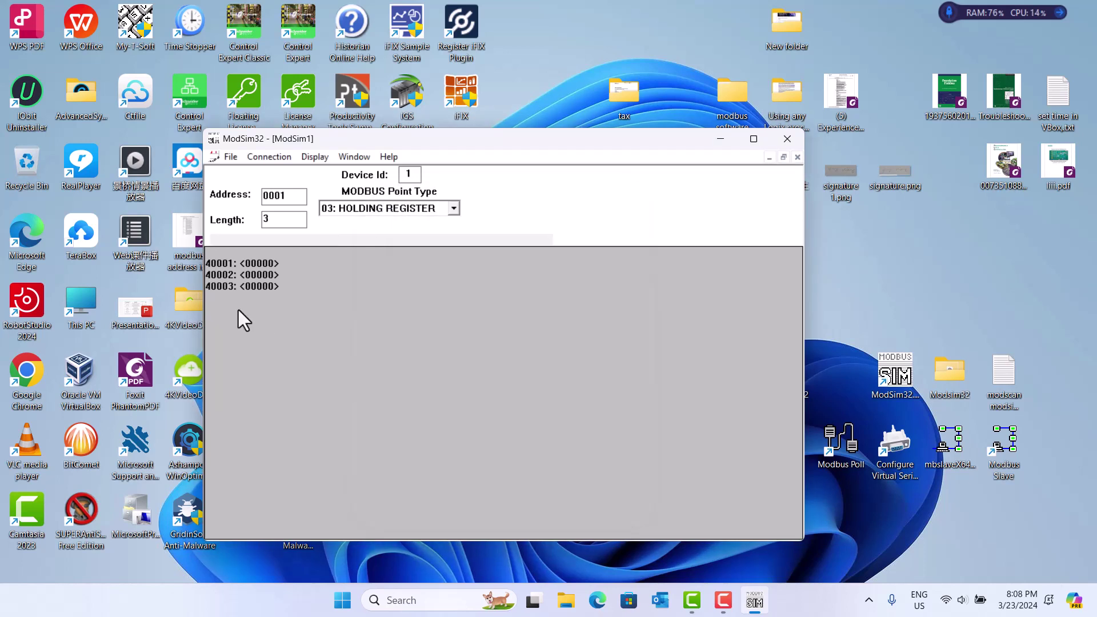
{"action": "double_click", "coordinate": [266, 265]}
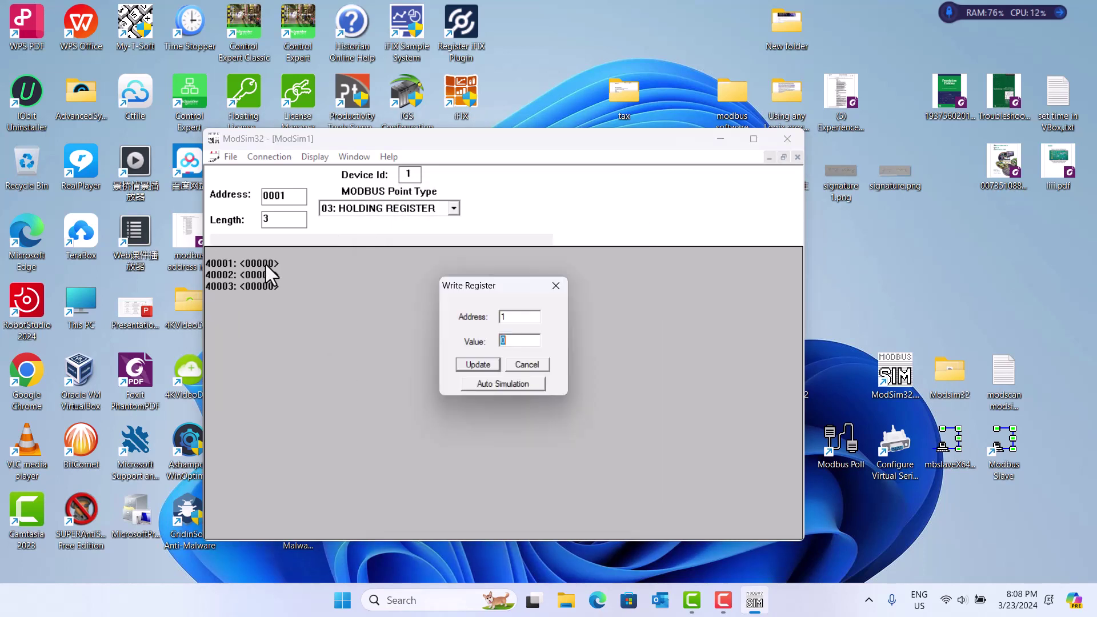
{"action": "left_click", "coordinate": [496, 383]}
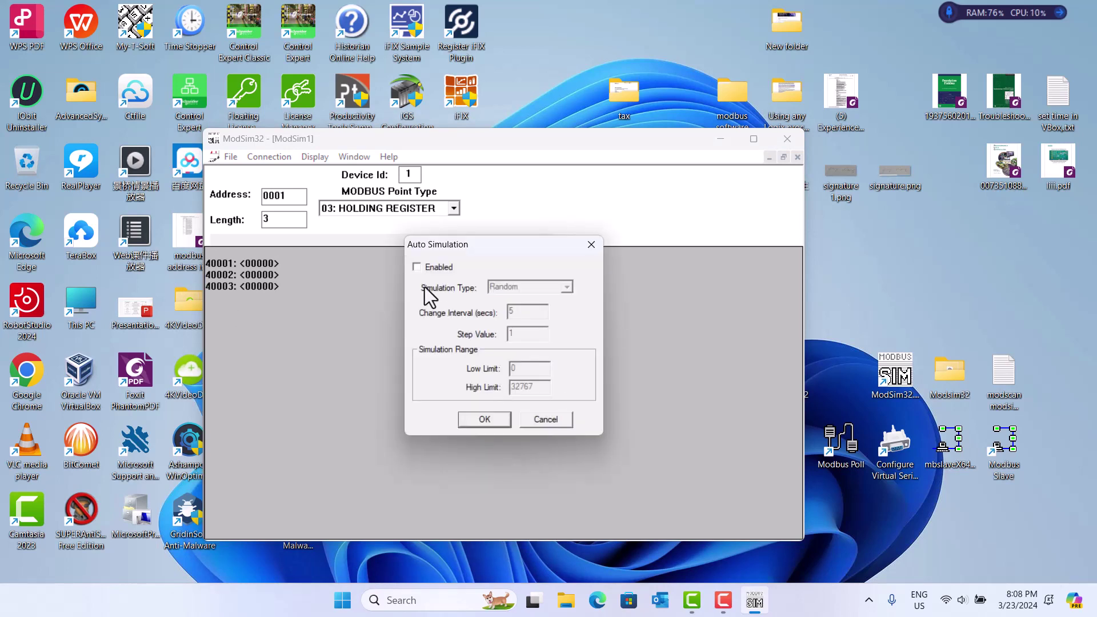
{"action": "left_click", "coordinate": [417, 267]}
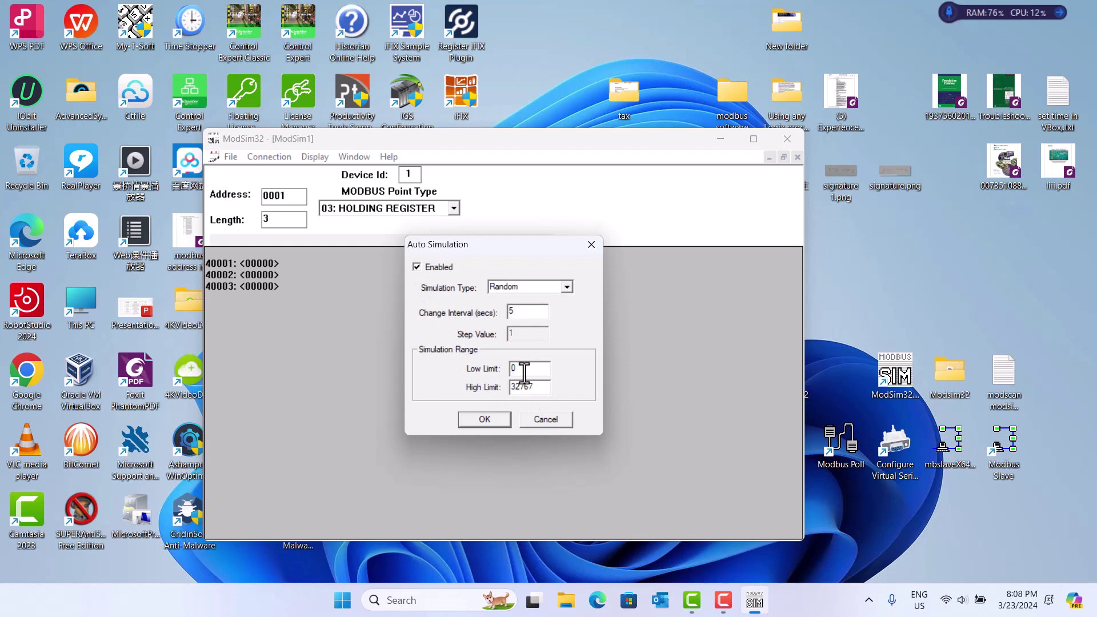
{"action": "left_click", "coordinate": [488, 418]}
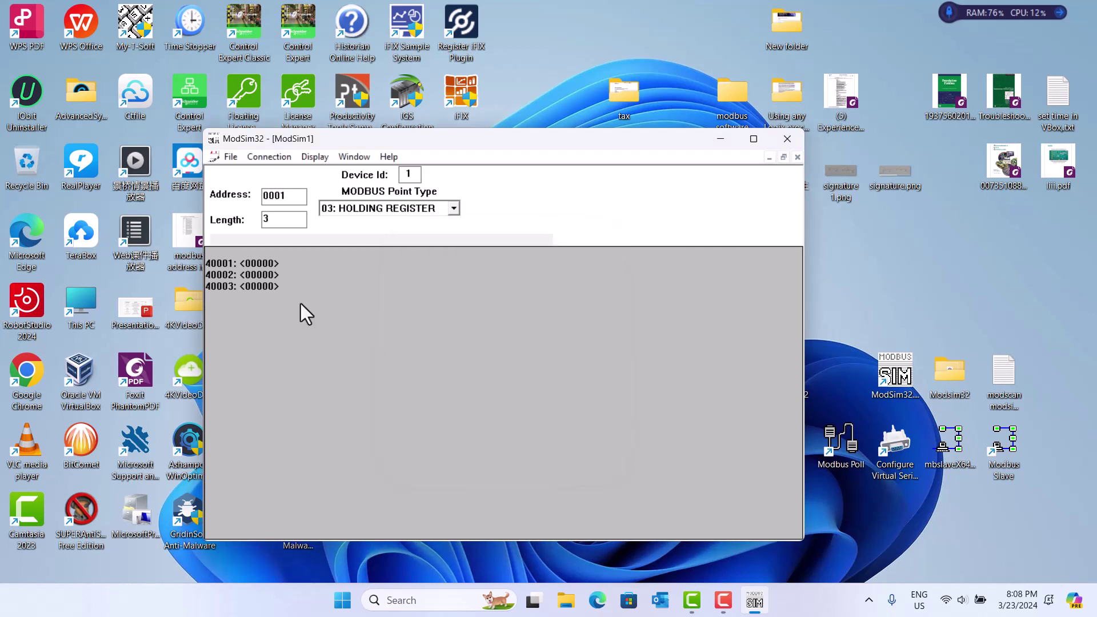
Enable random auto simulation on register 40002 with a 10-second interval.
{"action": "double_click", "coordinate": [265, 279]}
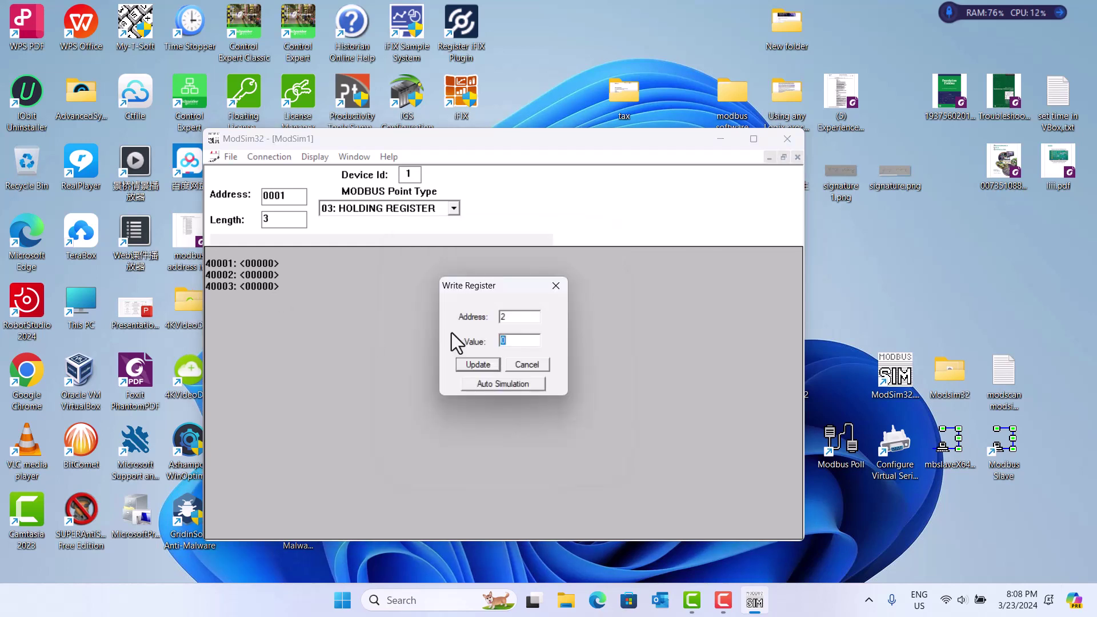
{"action": "left_click", "coordinate": [489, 383]}
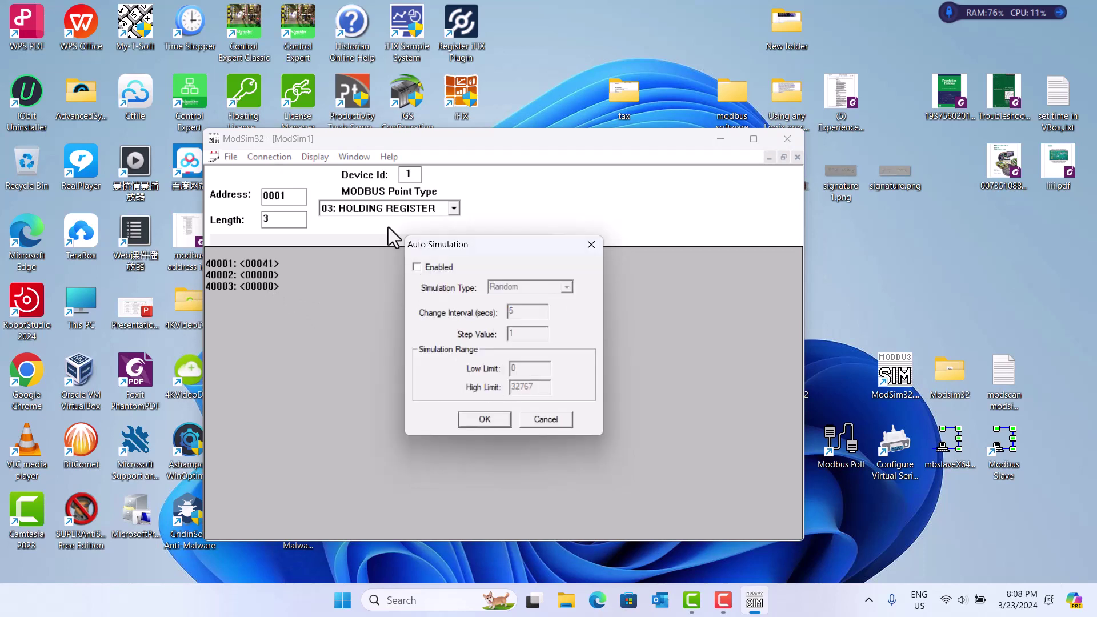
{"action": "left_click", "coordinate": [417, 267]}
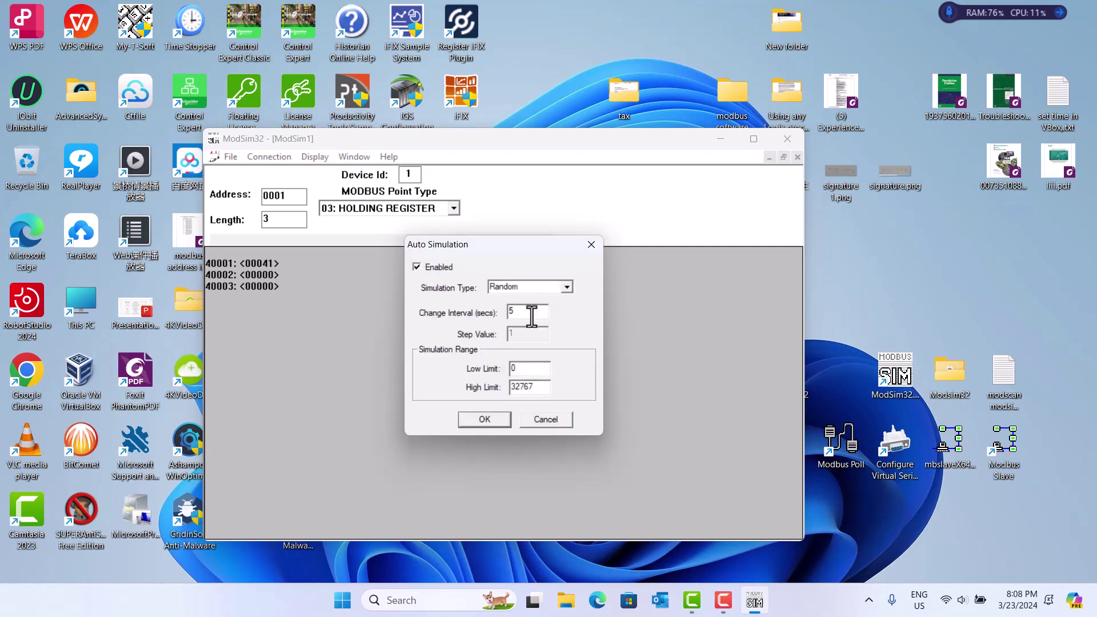
{"action": "key", "text": "BackSpace"}
{"action": "type", "text": "10"}
{"action": "left_click", "coordinate": [482, 421]}
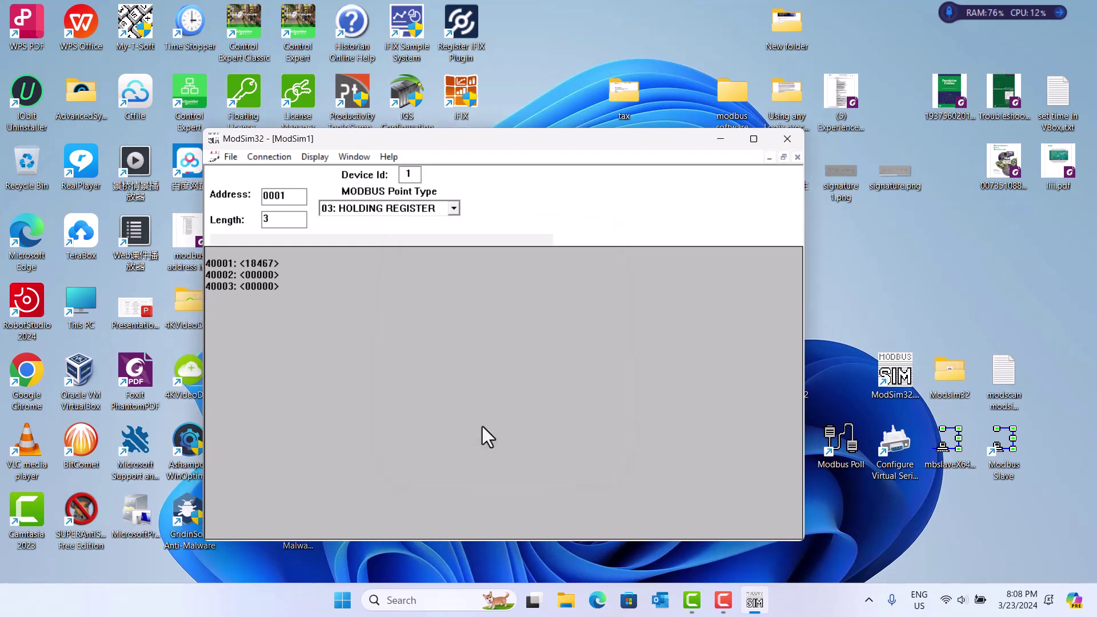
Enable random auto simulation on register 40003 with a 15-second interval.
{"action": "double_click", "coordinate": [254, 289]}
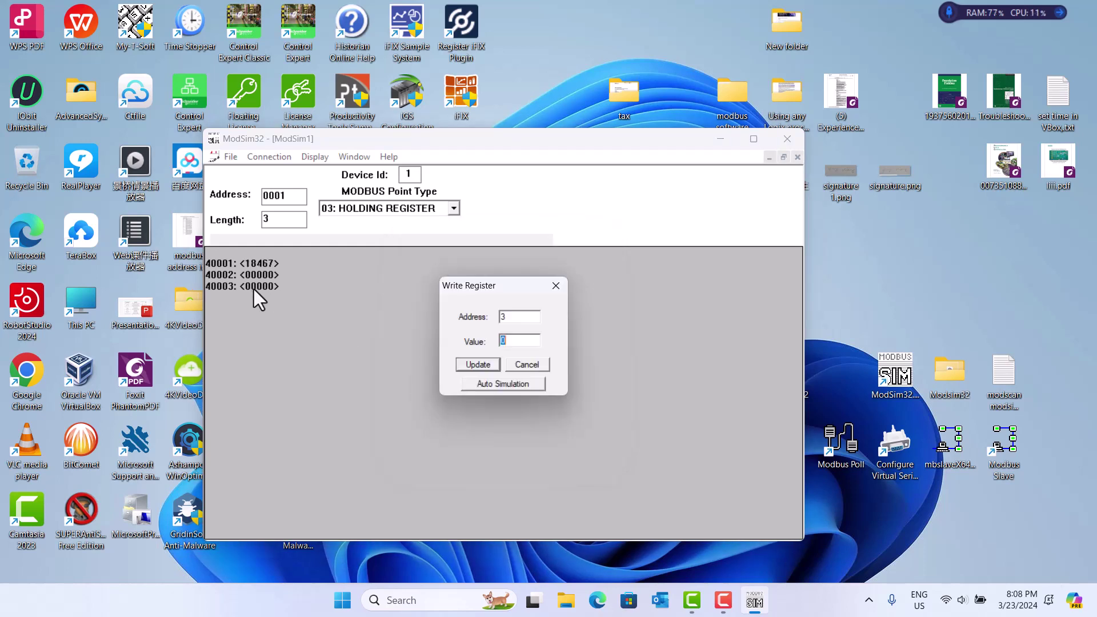
{"action": "left_click", "coordinate": [495, 385]}
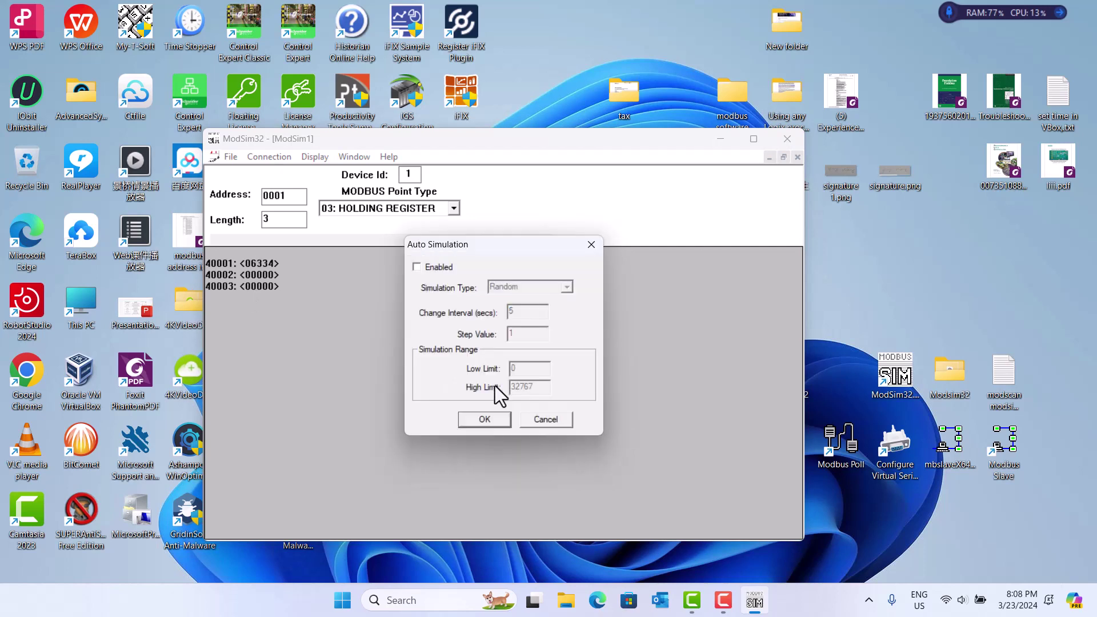
{"action": "left_click", "coordinate": [417, 267]}
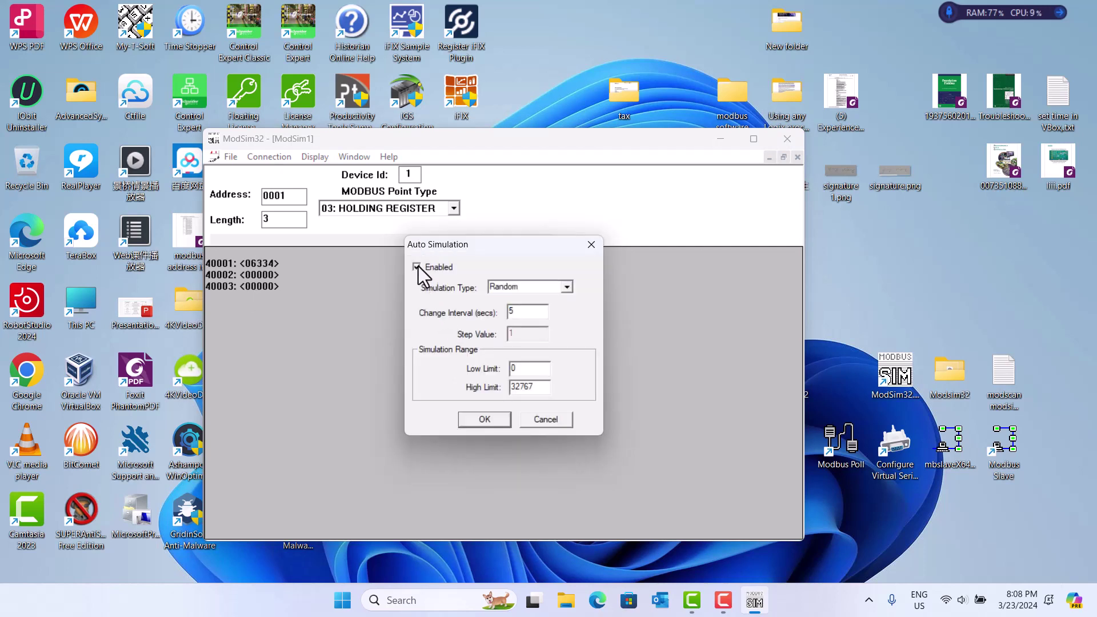
{"action": "left_click", "coordinate": [524, 312]}
{"action": "key", "text": "BackSpace"}
{"action": "type", "text": "15"}
{"action": "left_click", "coordinate": [490, 424]}
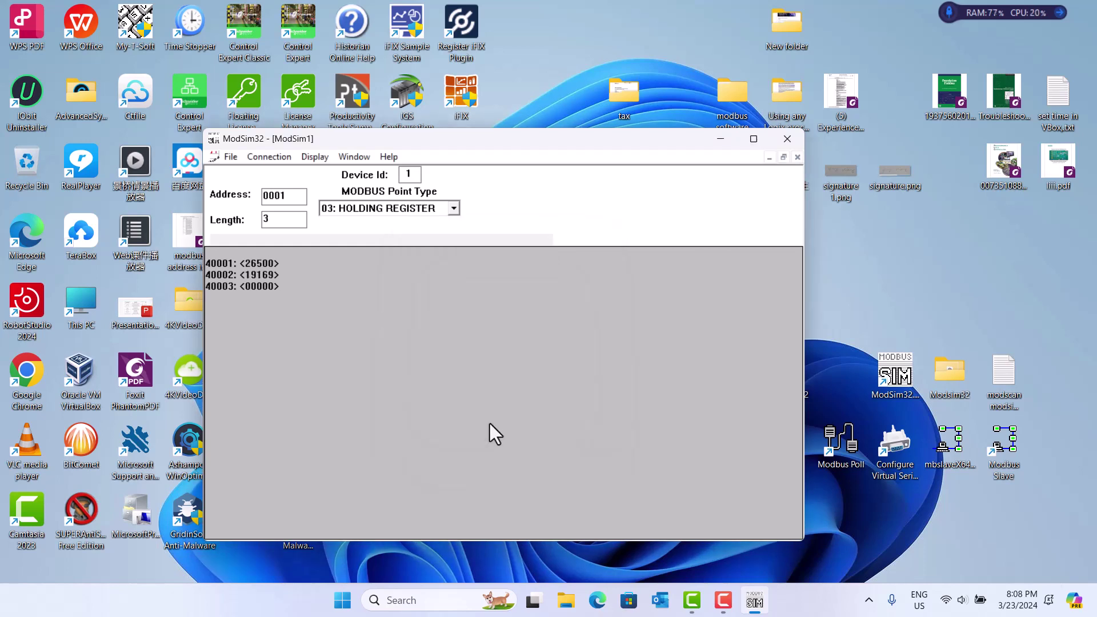
Hide ModSim32 and launch the iFIX System Configuration Utility for node FIX.
{"action": "left_click", "coordinate": [722, 139]}
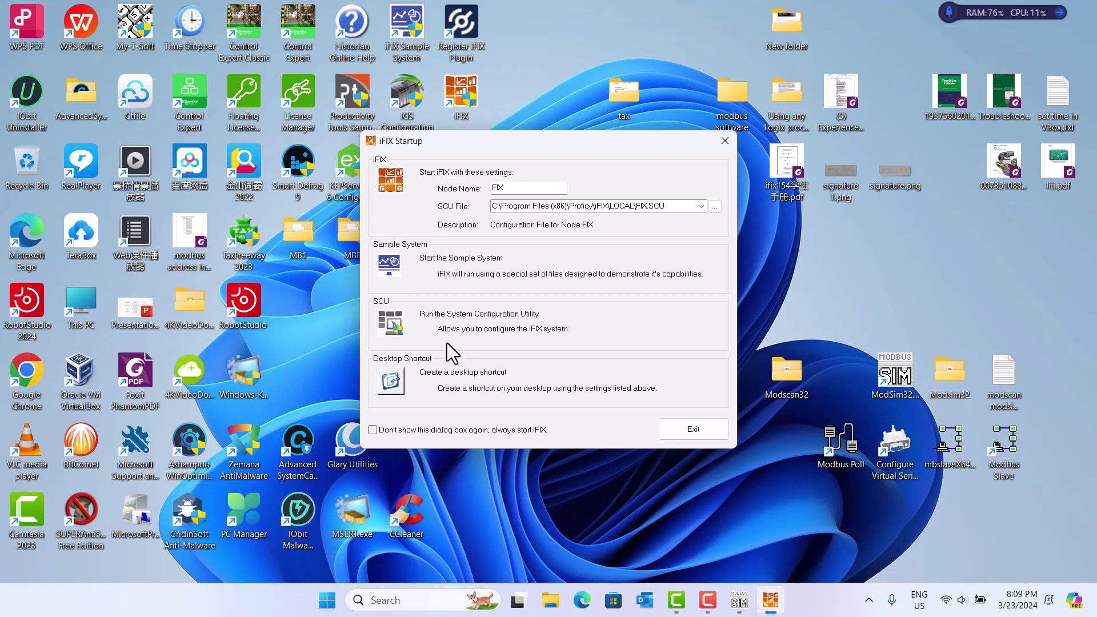
{"action": "left_click", "coordinate": [396, 323]}
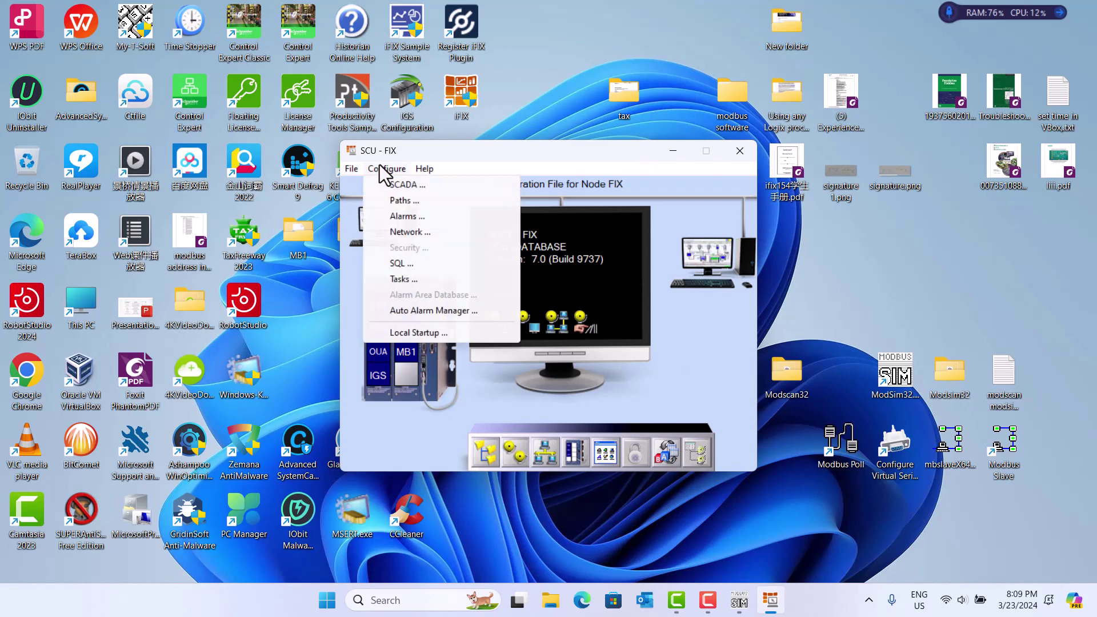
Add the MB1 Modicon Modbus v7.16o driver to node FIX's SCADA configuration using database DATABASE.
{"action": "left_click", "coordinate": [425, 185]}
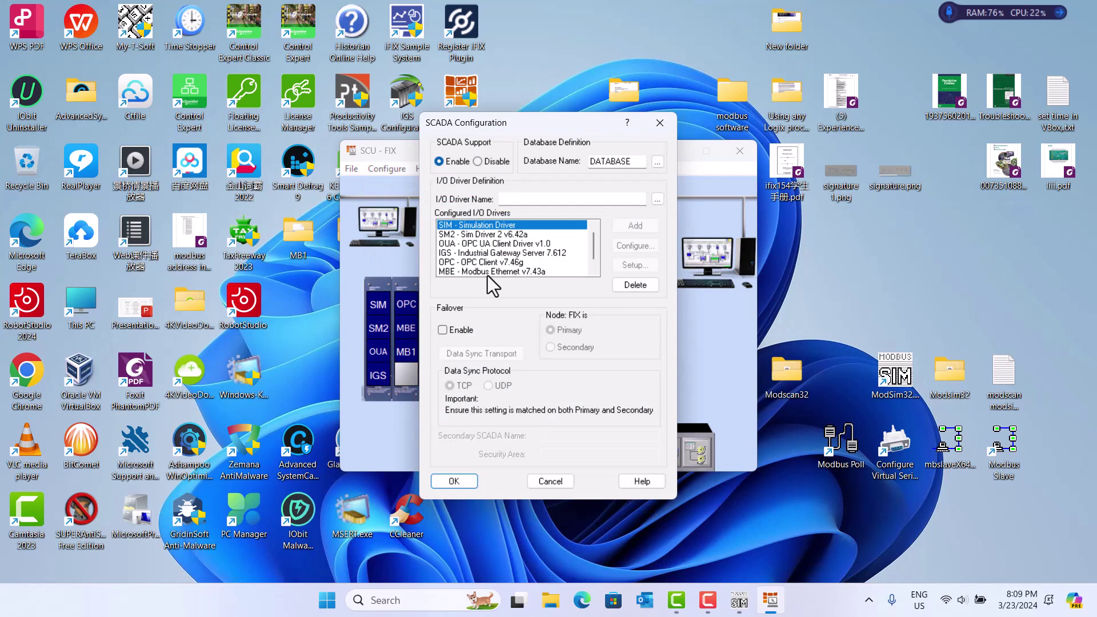
{"action": "left_click", "coordinate": [657, 203]}
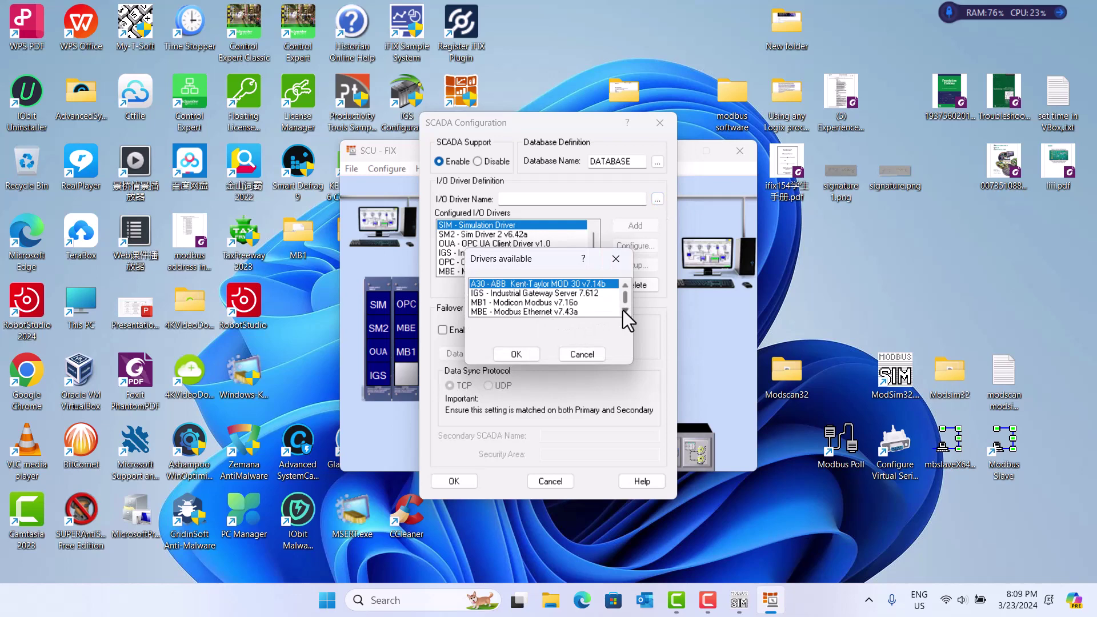
{"action": "left_click", "coordinate": [562, 304]}
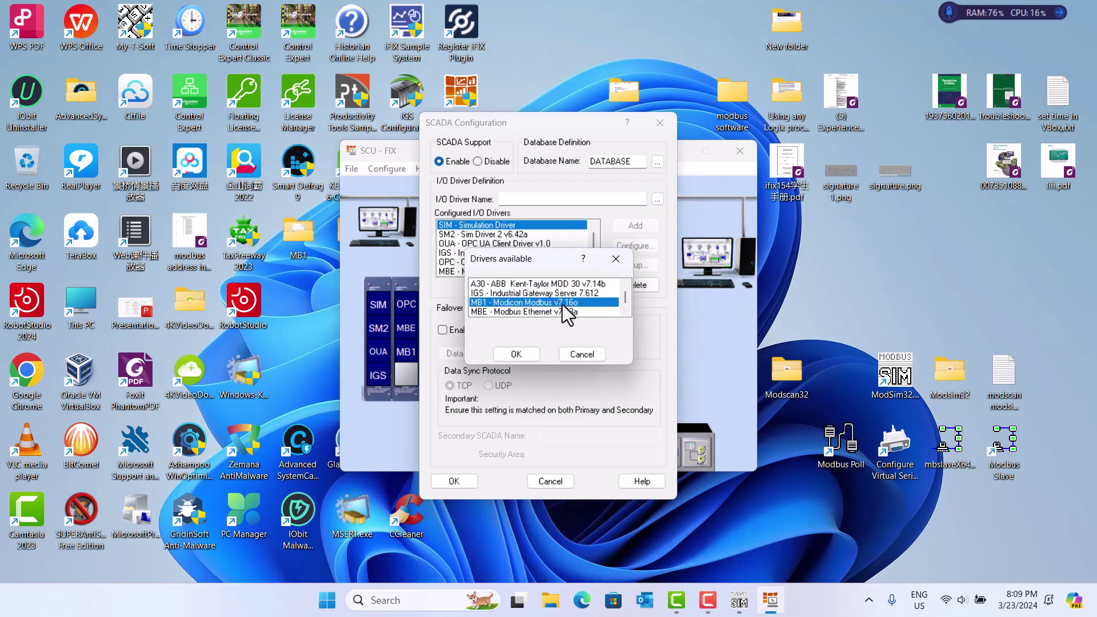
{"action": "left_click", "coordinate": [514, 354]}
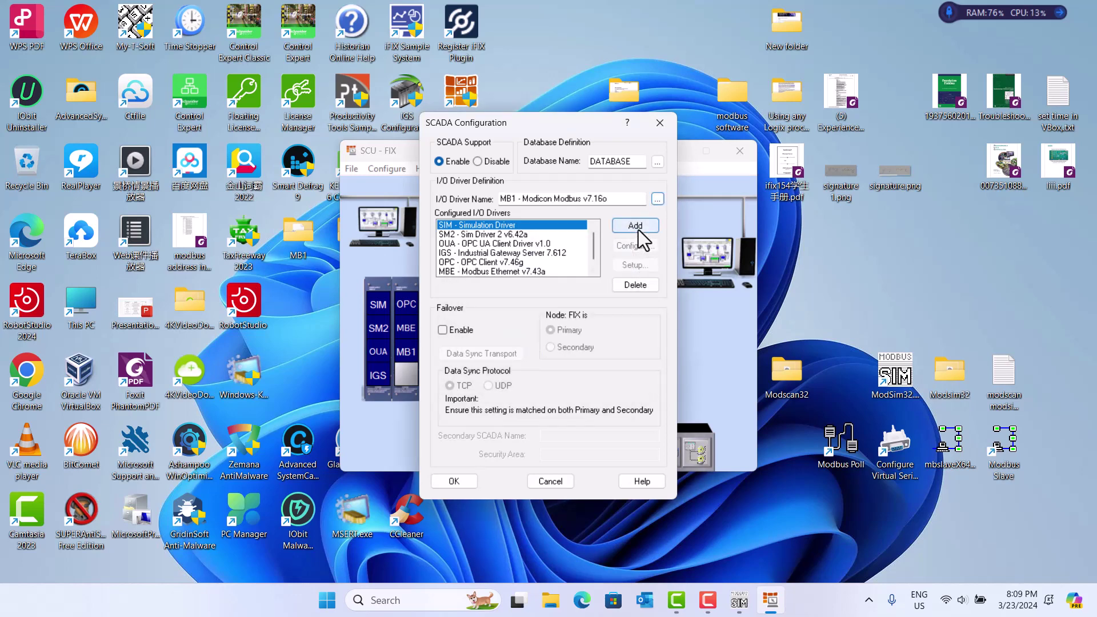
{"action": "left_click", "coordinate": [453, 481]}
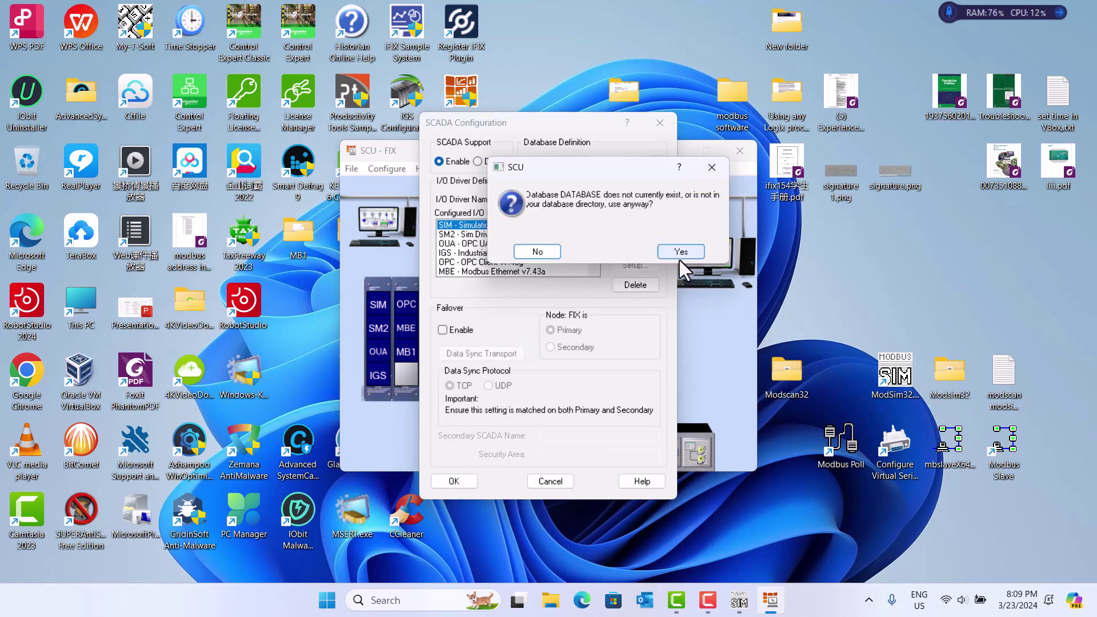
{"action": "left_click", "coordinate": [680, 258]}
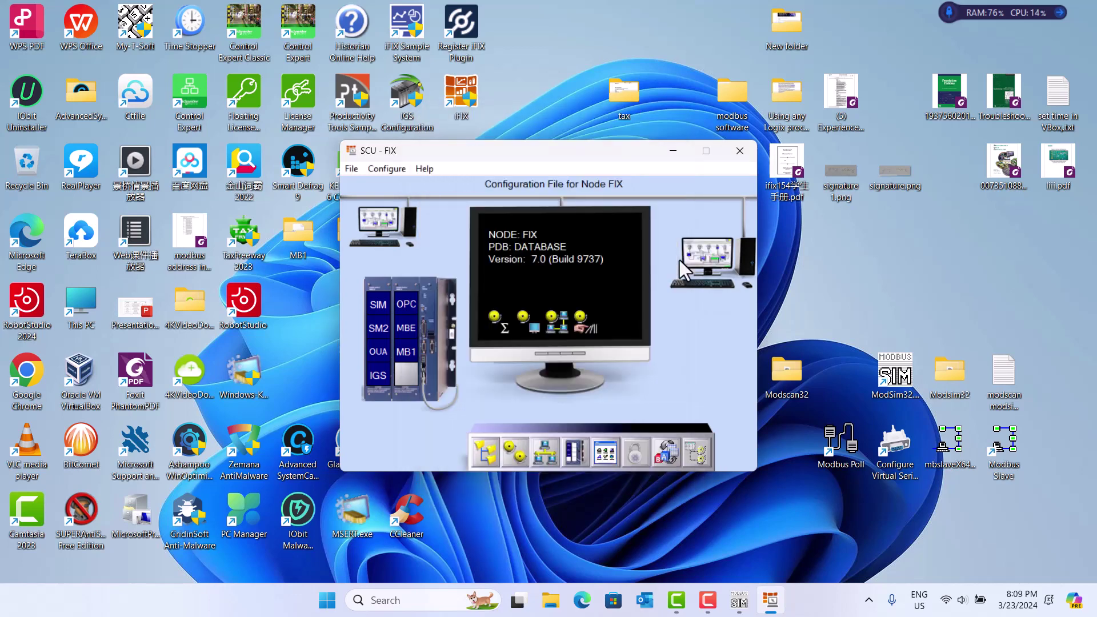
Open MB1 PowerTool connected to the local server, then restore and reposition its window.
{"action": "left_click", "coordinate": [407, 355]}
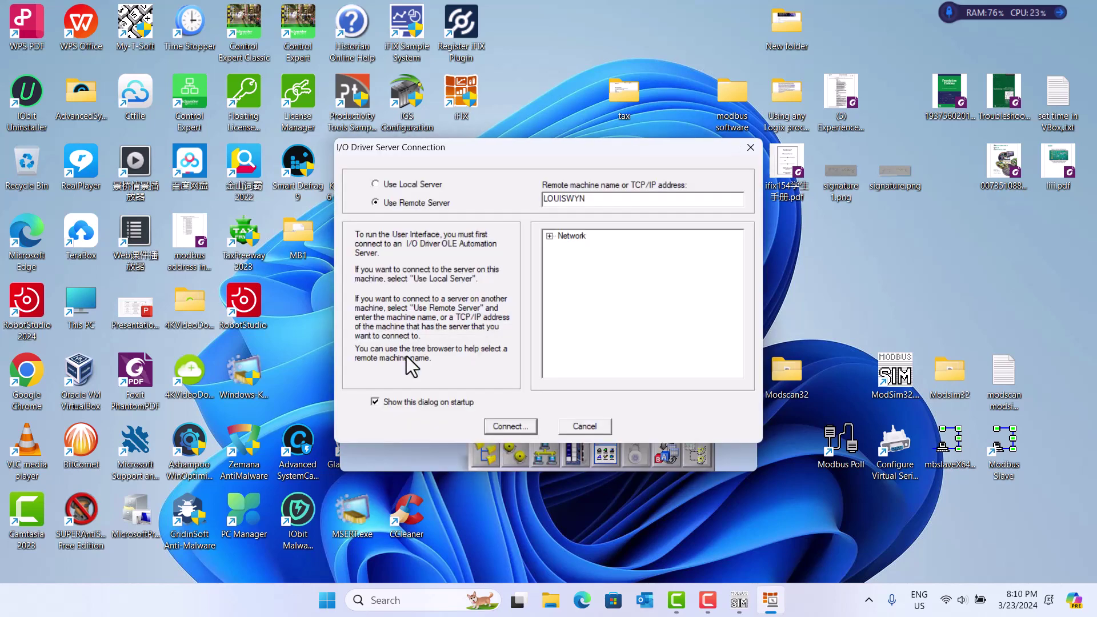
{"action": "left_click", "coordinate": [377, 184]}
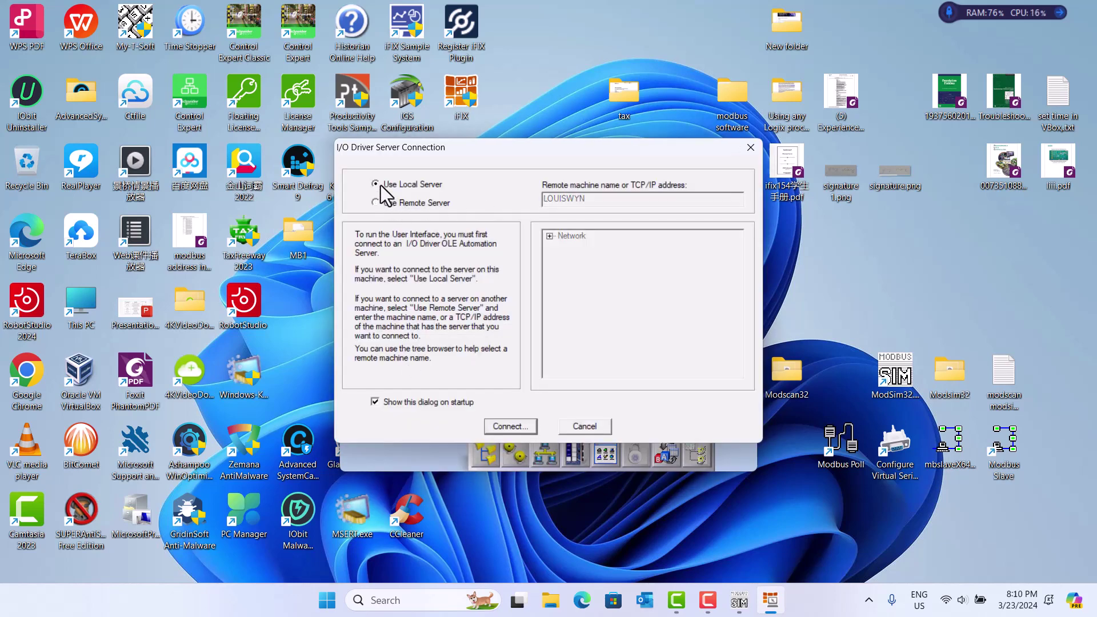
{"action": "left_click", "coordinate": [513, 425]}
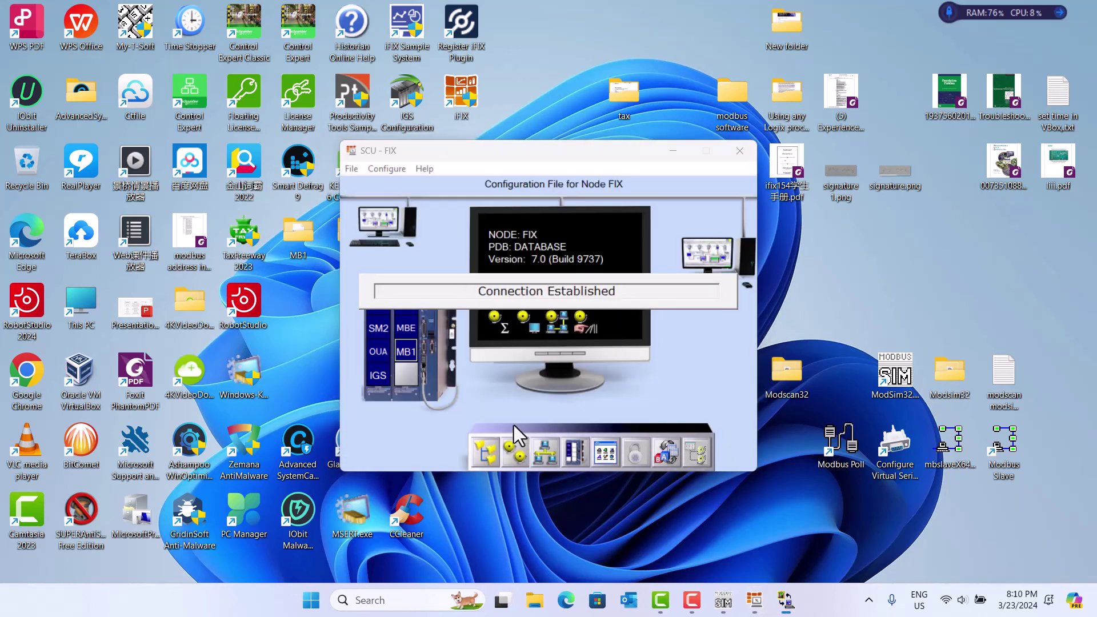
{"action": "left_click", "coordinate": [529, 312]}
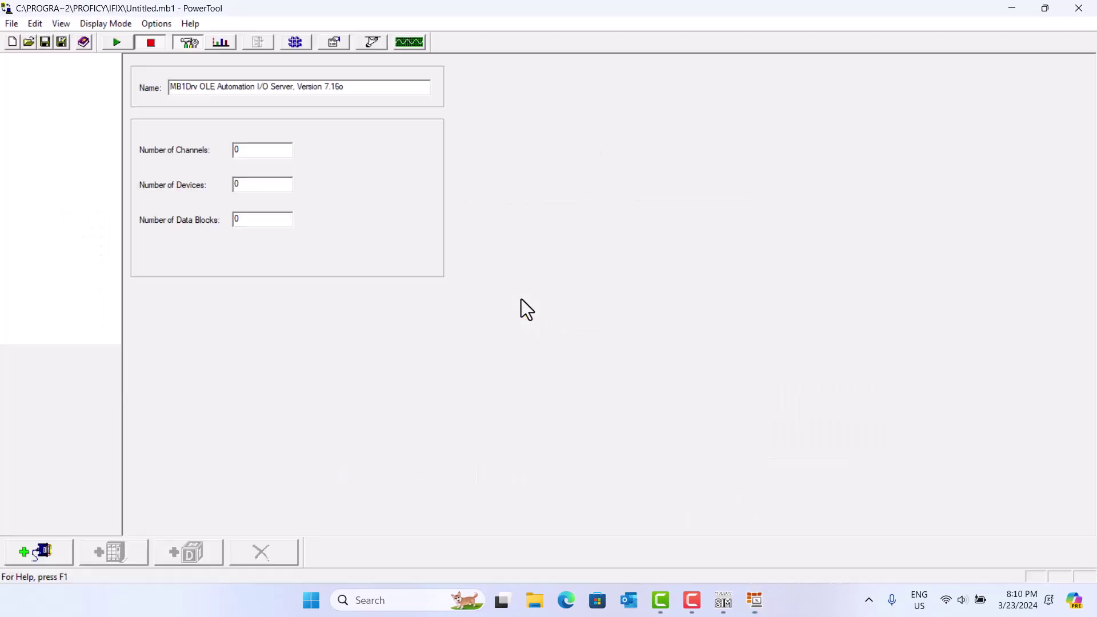
{"action": "left_click", "coordinate": [1047, 8]}
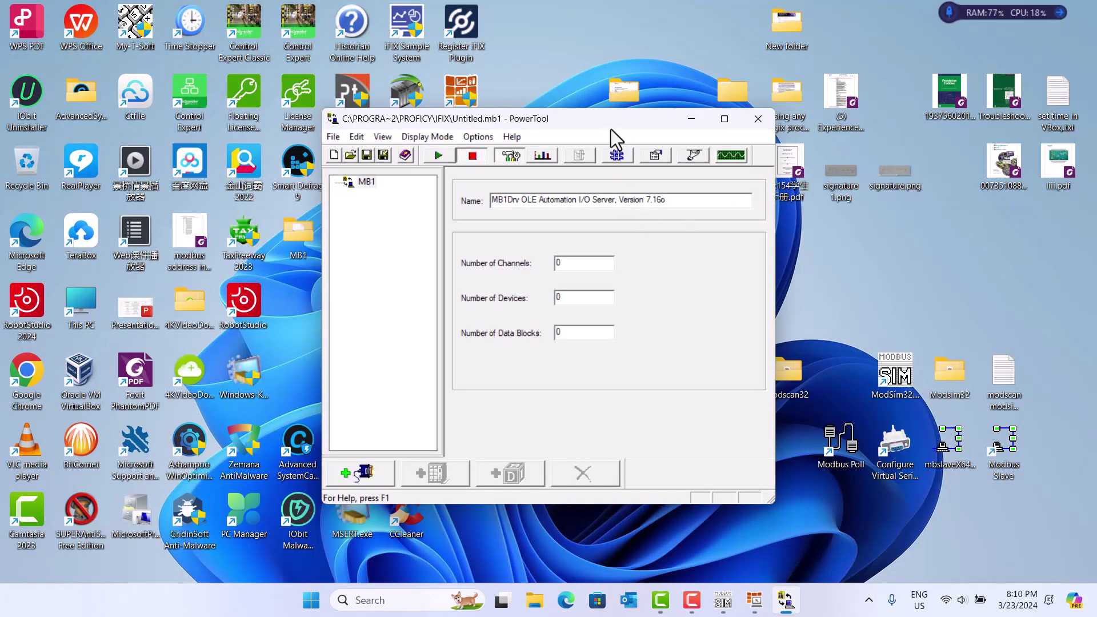
{"action": "left_click_drag", "start_coordinate": [611, 129], "coordinate": [498, 132]}
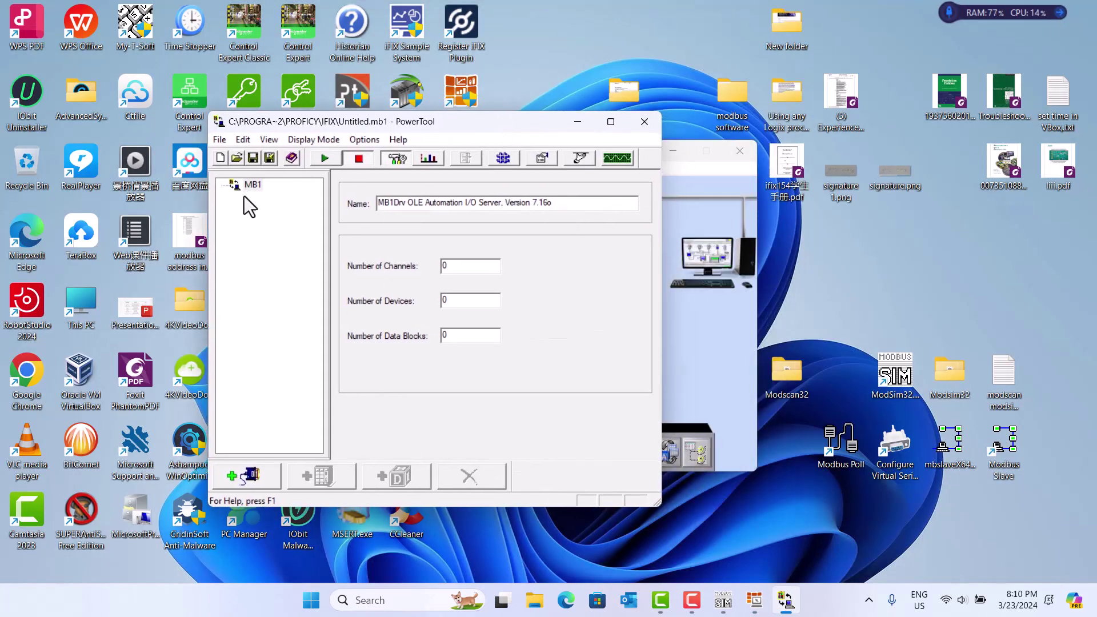
Add Channel0 under MB1 and set its primary comm port to COM6.
{"action": "left_click", "coordinate": [244, 489]}
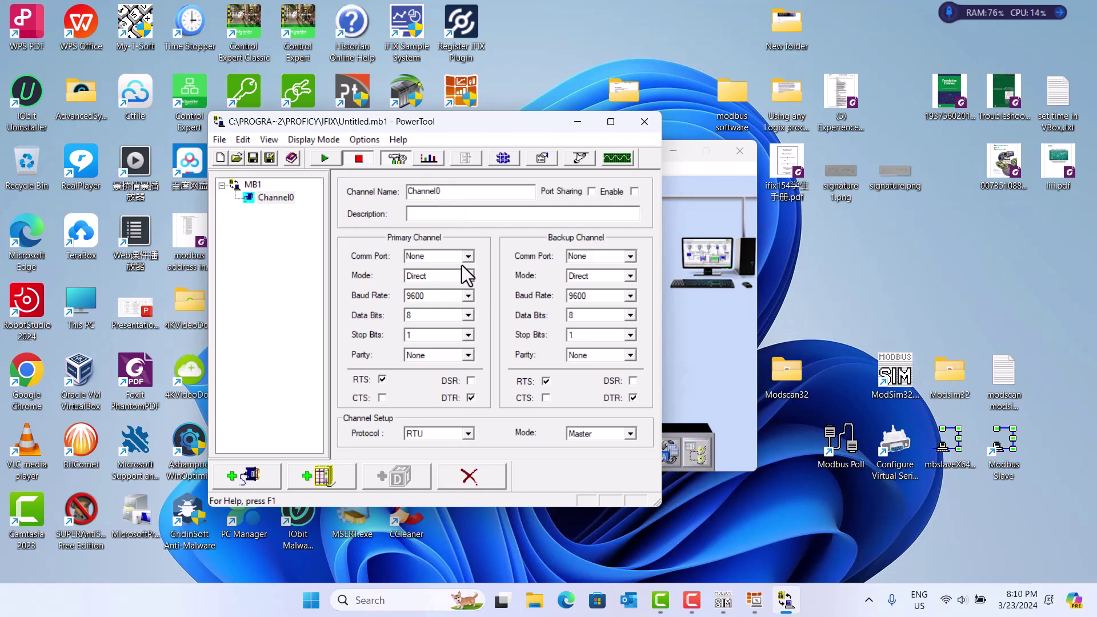
{"action": "left_click", "coordinate": [723, 601]}
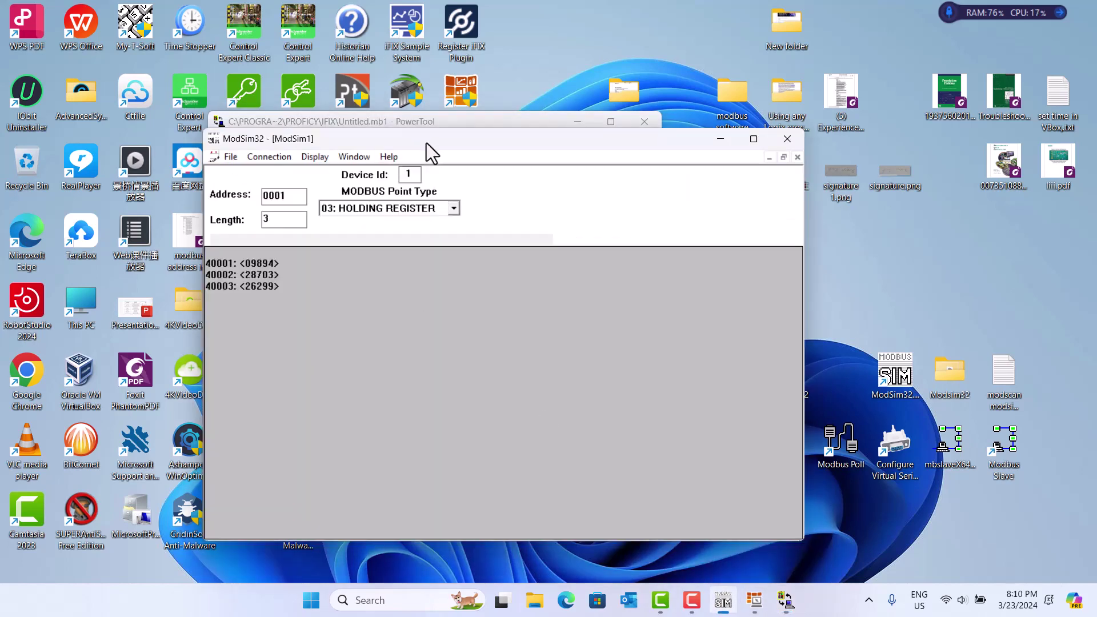
{"action": "left_click_drag", "start_coordinate": [426, 143], "coordinate": [785, 68]}
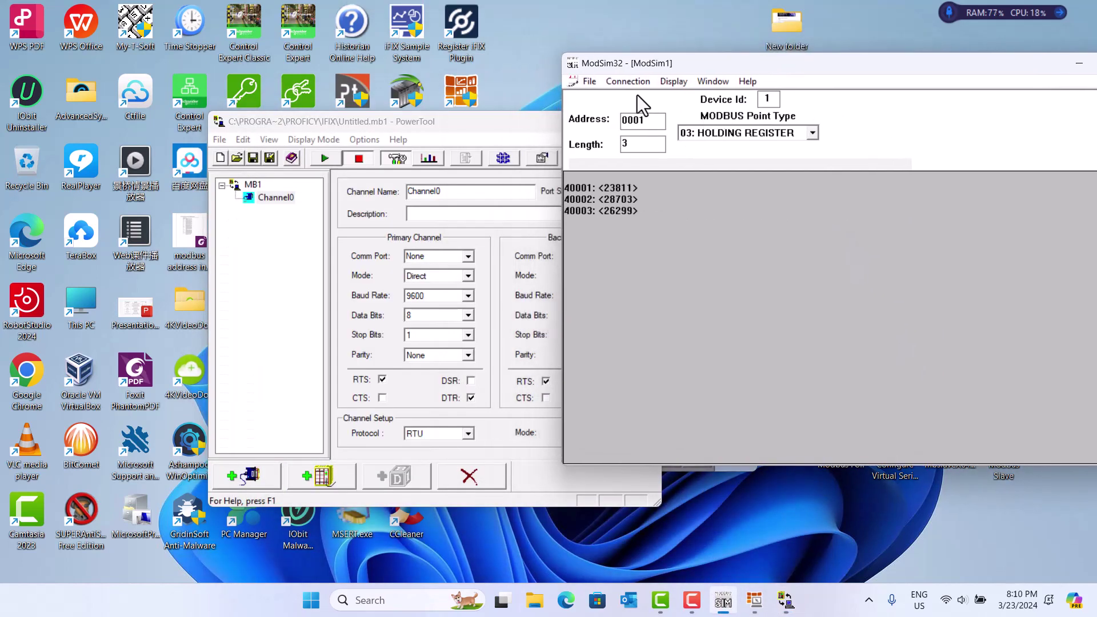
{"action": "left_click", "coordinate": [468, 258]}
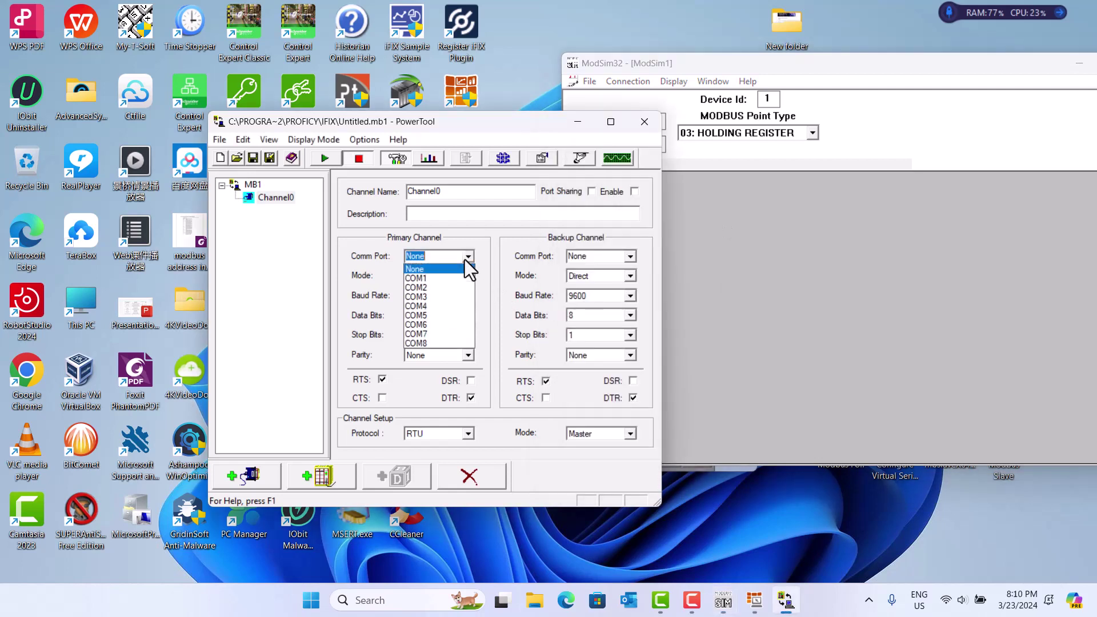
{"action": "left_click", "coordinate": [423, 325]}
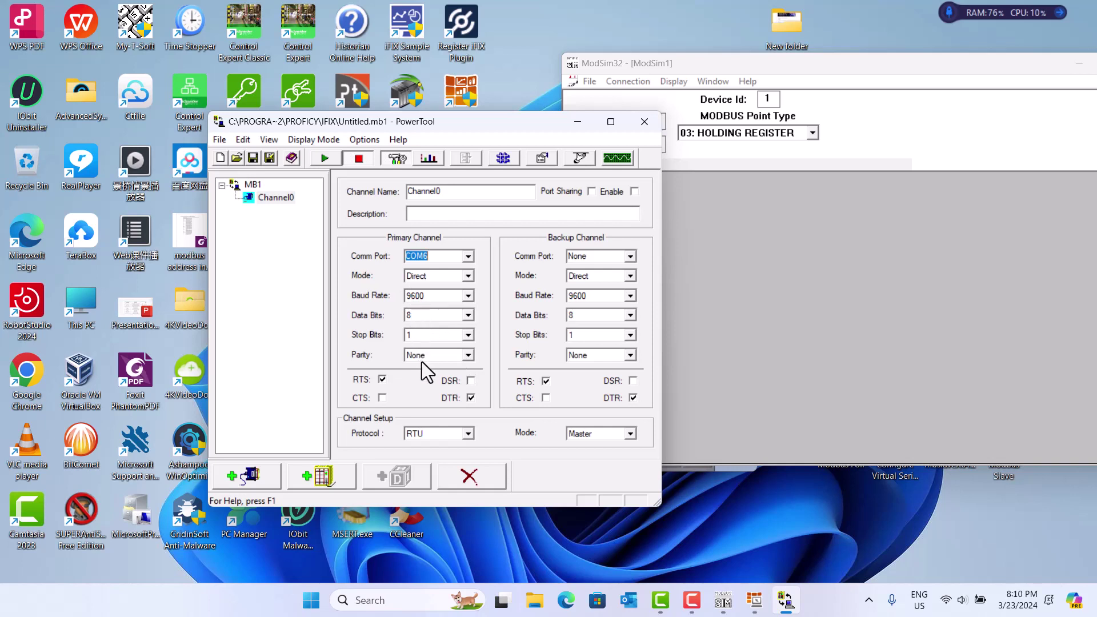
Add Device0 and DataBlock0 with starting address 40001 and address length 3.
{"action": "left_click", "coordinate": [317, 475]}
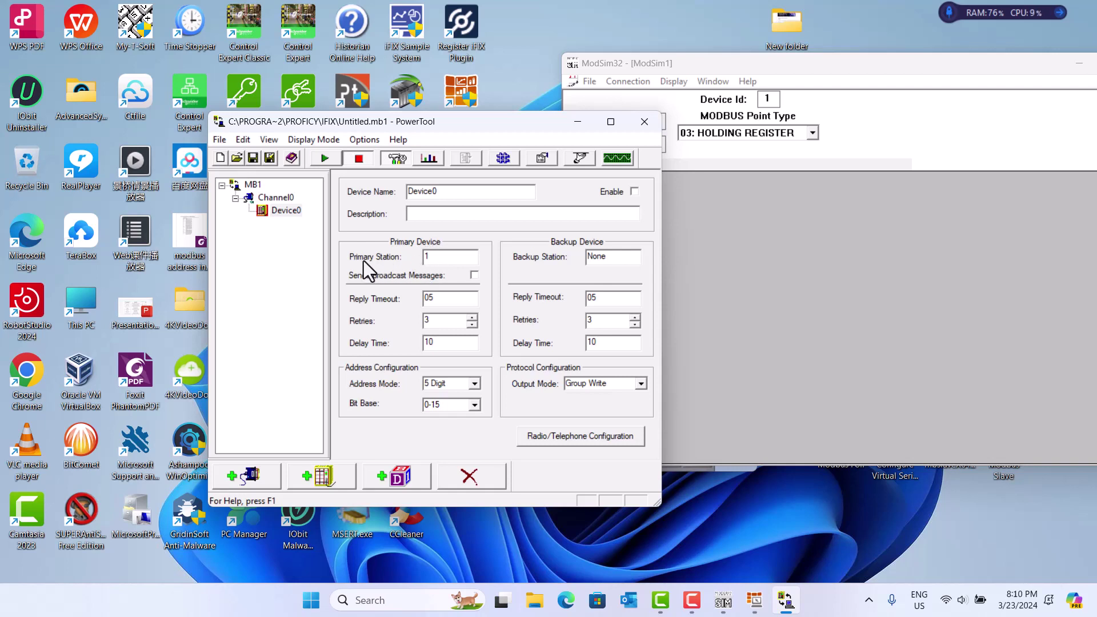
{"action": "left_click", "coordinate": [774, 99]}
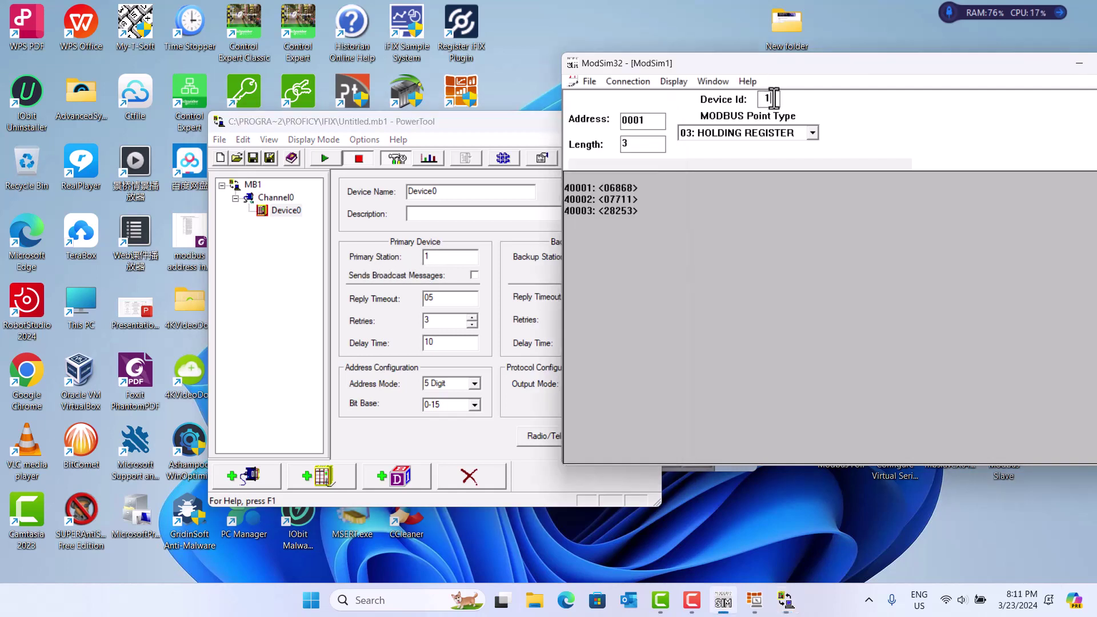
{"action": "left_click", "coordinate": [385, 482]}
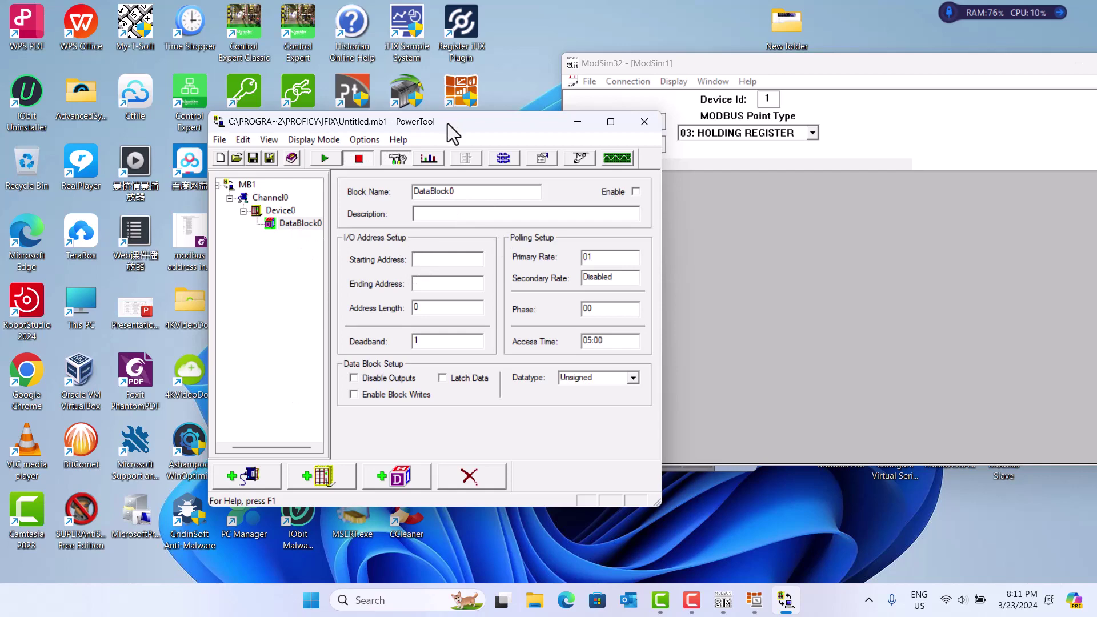
{"action": "left_click_drag", "start_coordinate": [448, 124], "coordinate": [311, 91]}
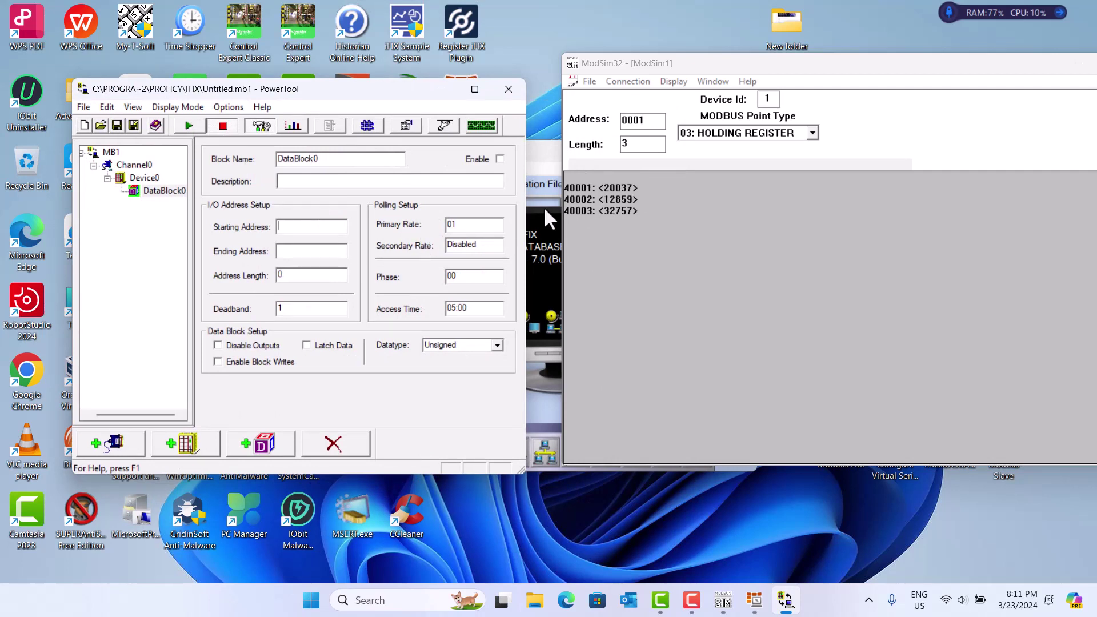
{"action": "type", "text": "40001"}
{"action": "left_click", "coordinate": [303, 277]}
{"action": "type", "text": "3"}
{"action": "left_click", "coordinate": [307, 308]}
Enable Channel0, Device0 and DataBlock0, then start the MB1 driver polling.
{"action": "left_click", "coordinate": [130, 168]}
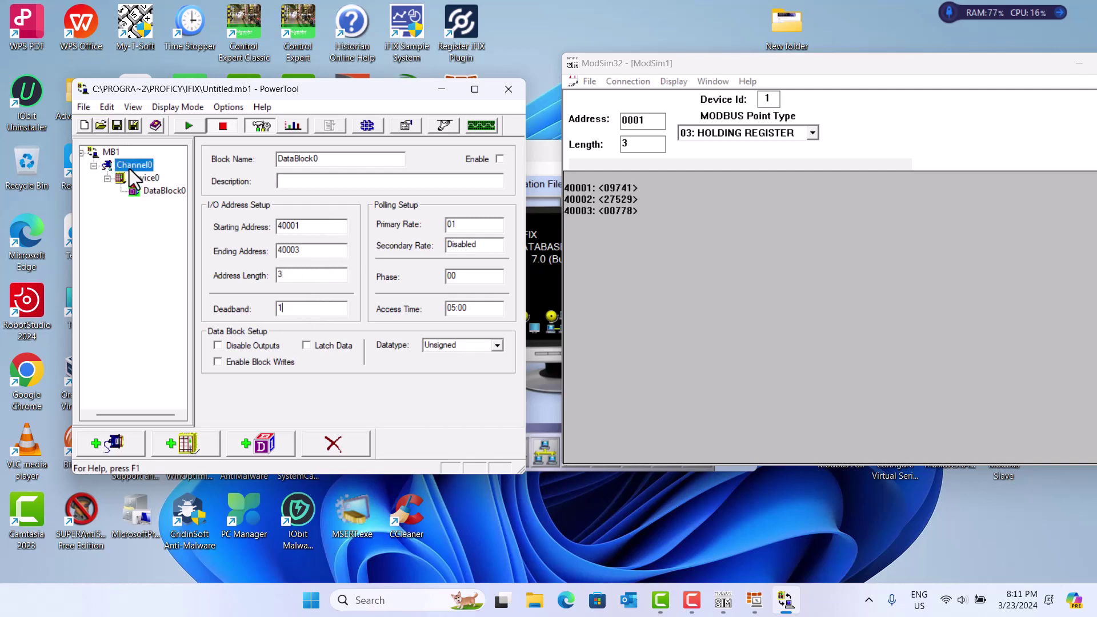
{"action": "left_click", "coordinate": [498, 161]}
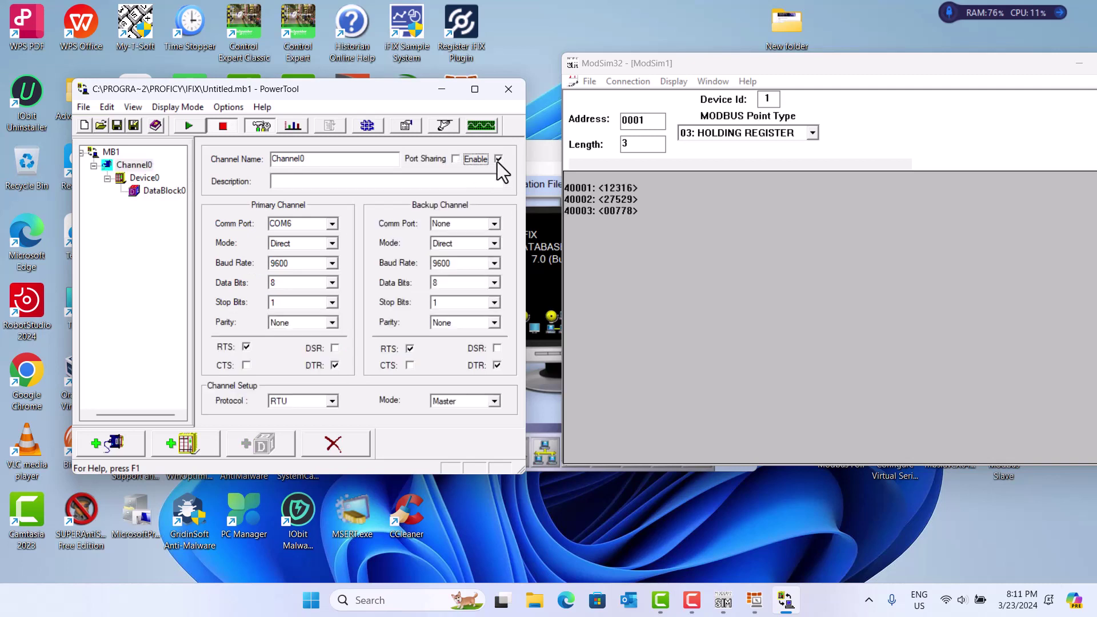
{"action": "left_click", "coordinate": [146, 181]}
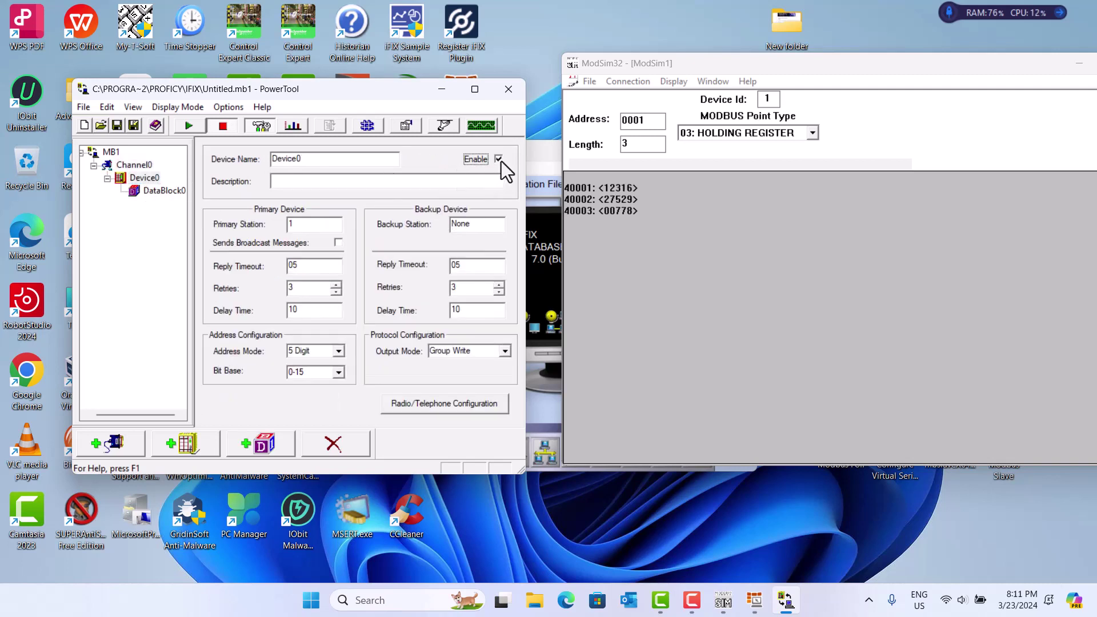
{"action": "left_click", "coordinate": [160, 192]}
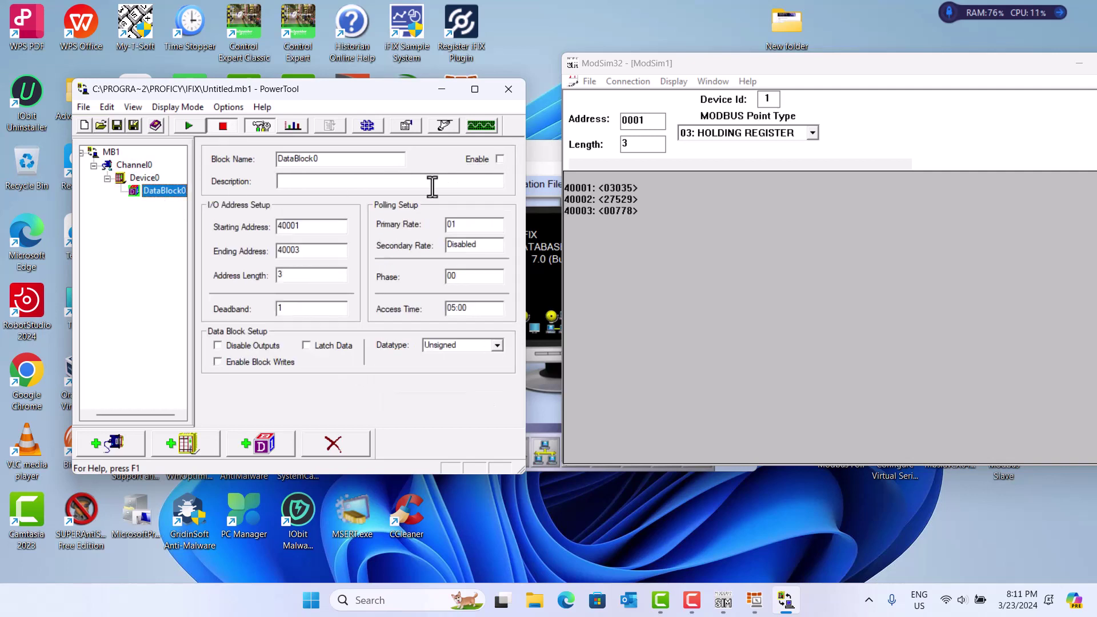
{"action": "left_click", "coordinate": [501, 160]}
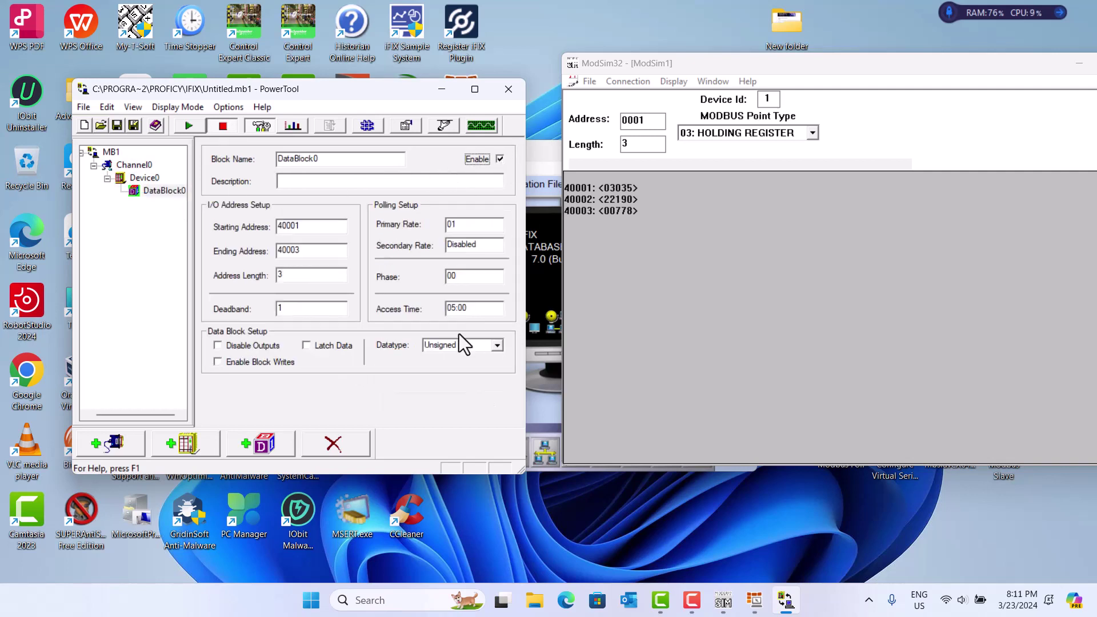
{"action": "left_click", "coordinate": [189, 130]}
Show DataBlock0 statistics: ongoing transmits and receives, zero errors, Good data quality.
{"action": "left_click", "coordinate": [294, 126]}
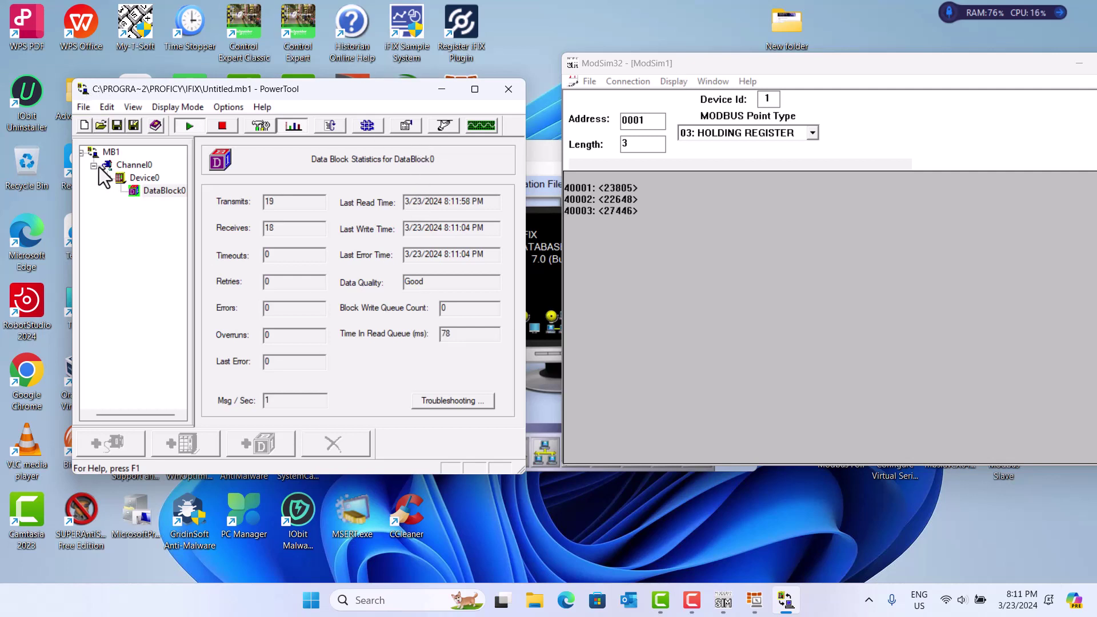
Minimize PowerTool and move the SCU window aside to reach the desktop.
{"action": "left_click", "coordinate": [443, 91]}
{"action": "left_click_drag", "start_coordinate": [482, 159], "coordinate": [368, 252]}
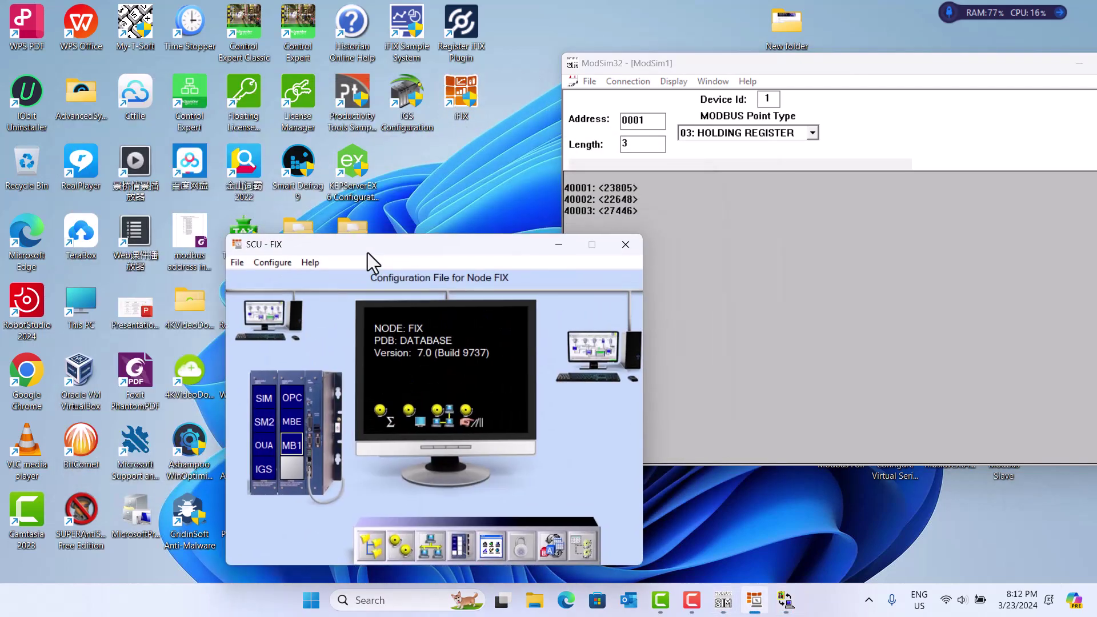
{"action": "left_click", "coordinate": [557, 244]}
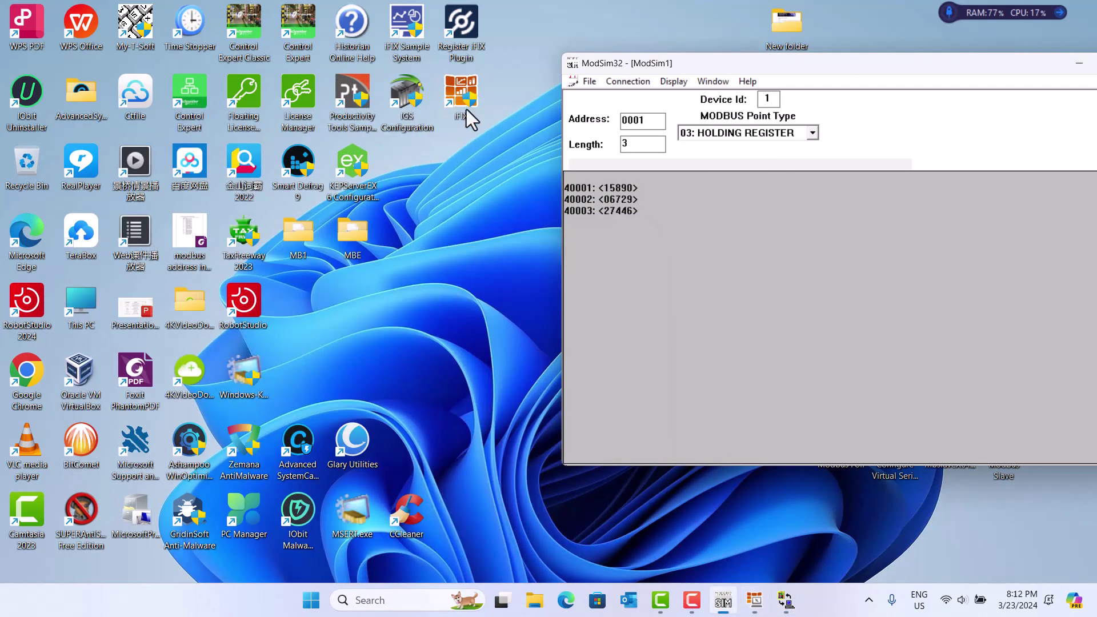
Launch iFIX in demo mode and acknowledge that SCADA cannot start while configuring.
{"action": "double_click", "coordinate": [454, 96]}
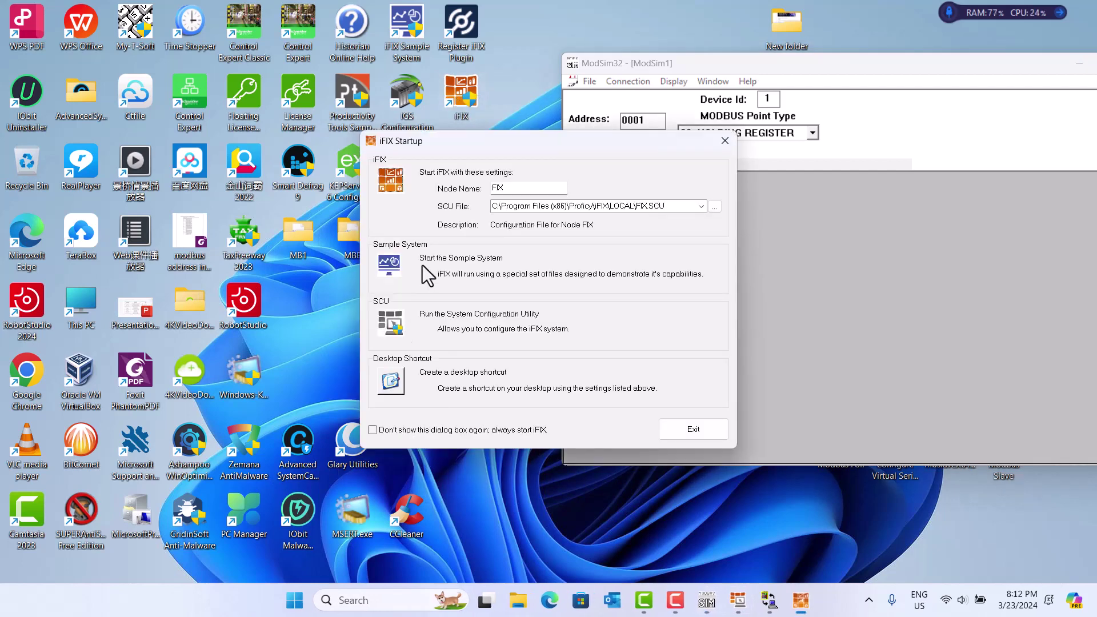
{"action": "left_click", "coordinate": [389, 186]}
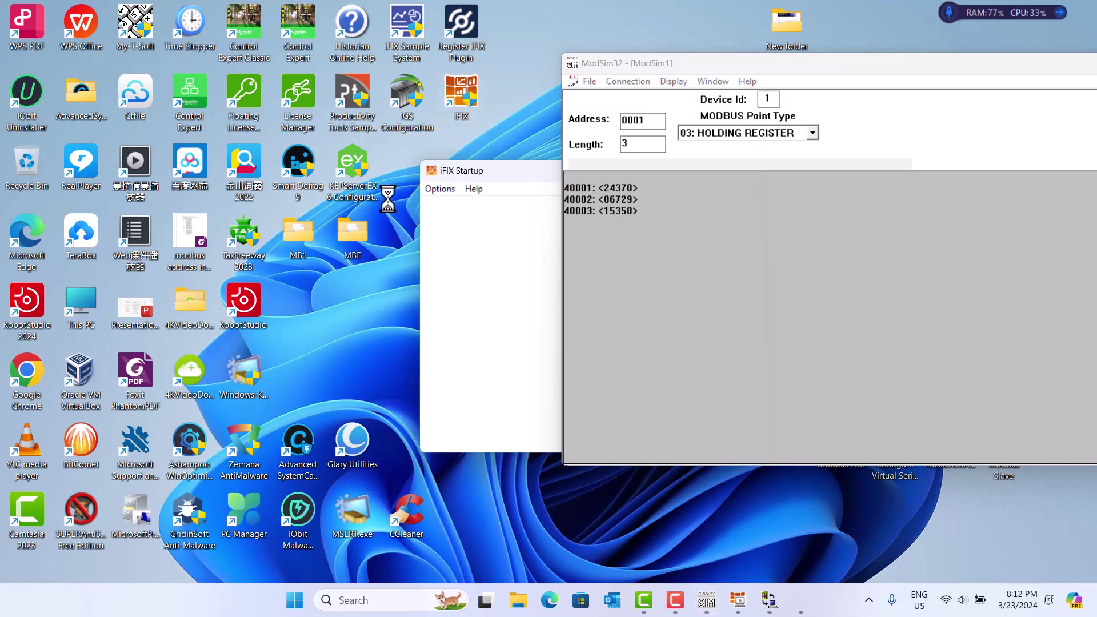
{"action": "left_click", "coordinate": [1080, 63]}
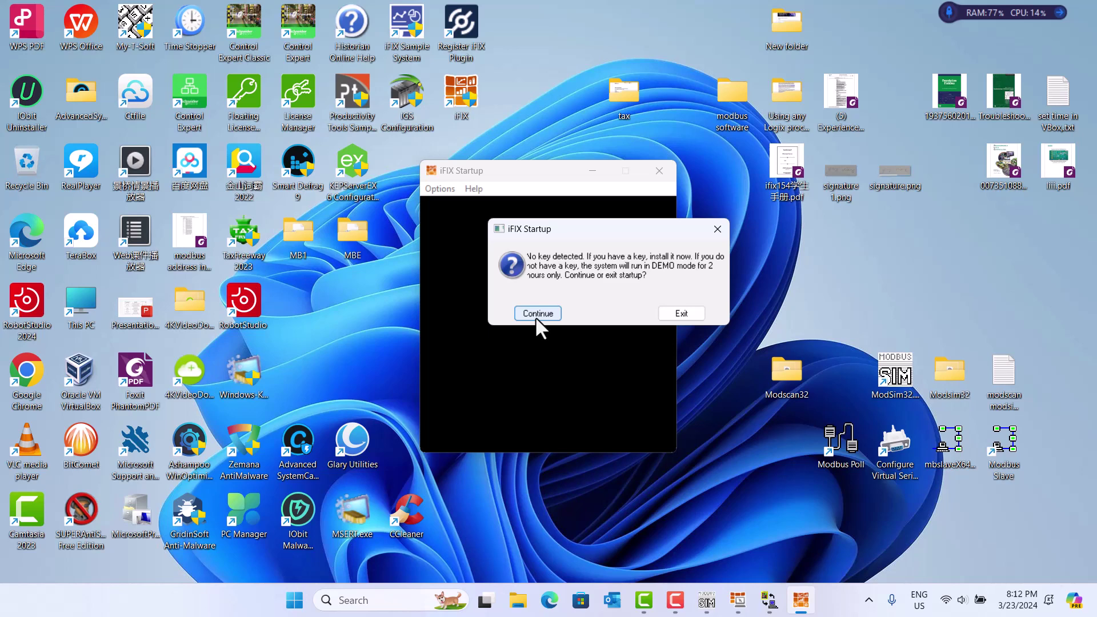
{"action": "left_click", "coordinate": [537, 314]}
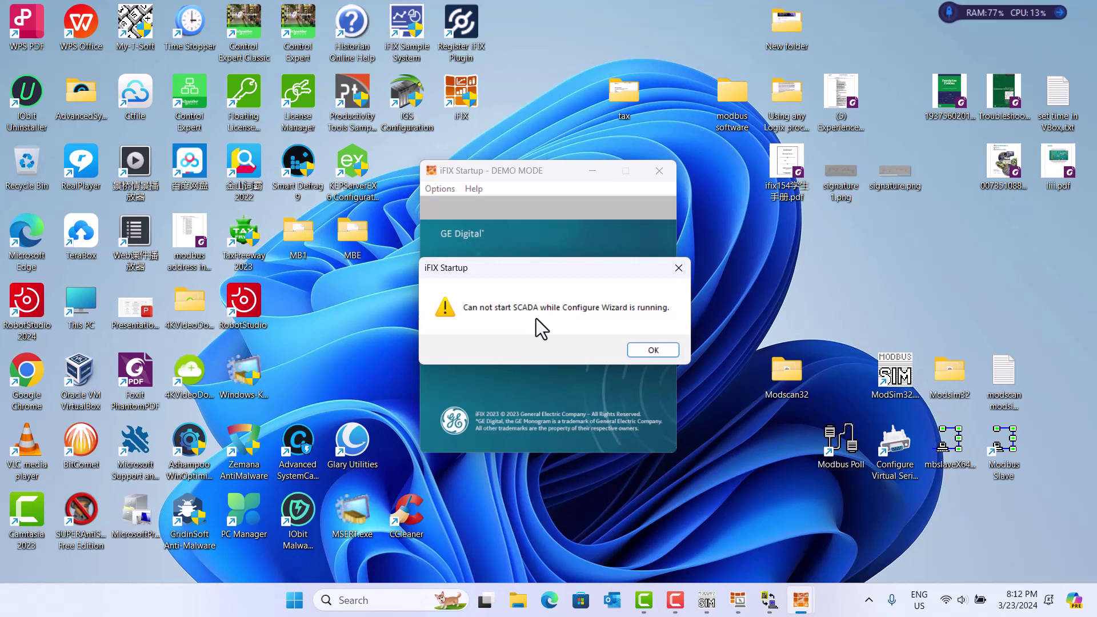
{"action": "left_click", "coordinate": [652, 350]}
{"action": "mouse_move", "coordinate": [785, 604]}
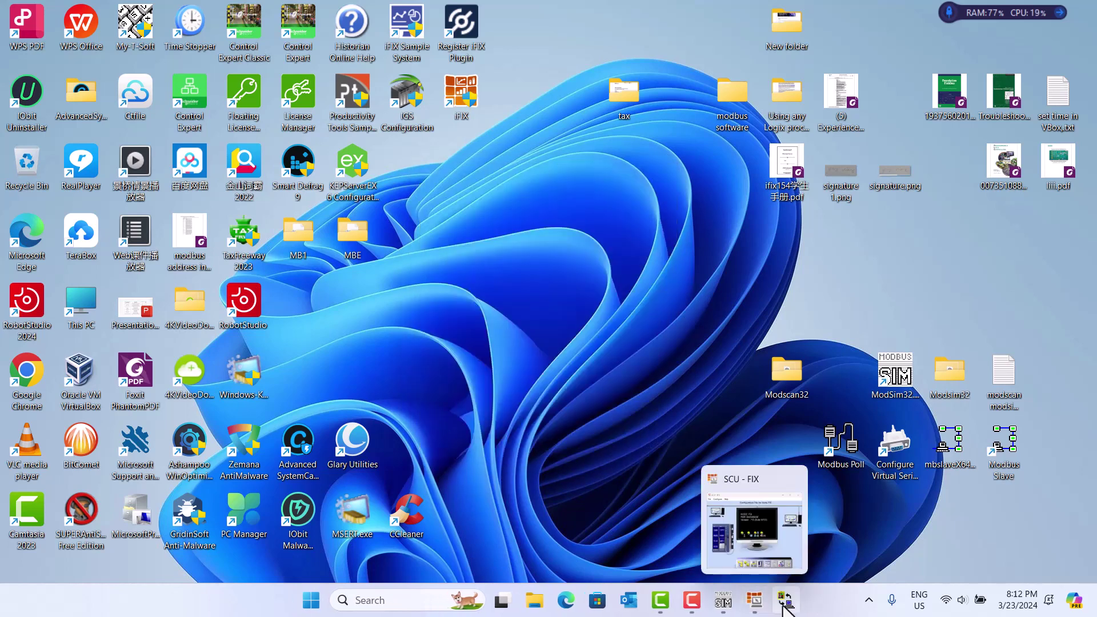
Close the SCU without saving, then restart iFIX in demo mode to open untitled1.grf.
{"action": "left_click", "coordinate": [755, 603]}
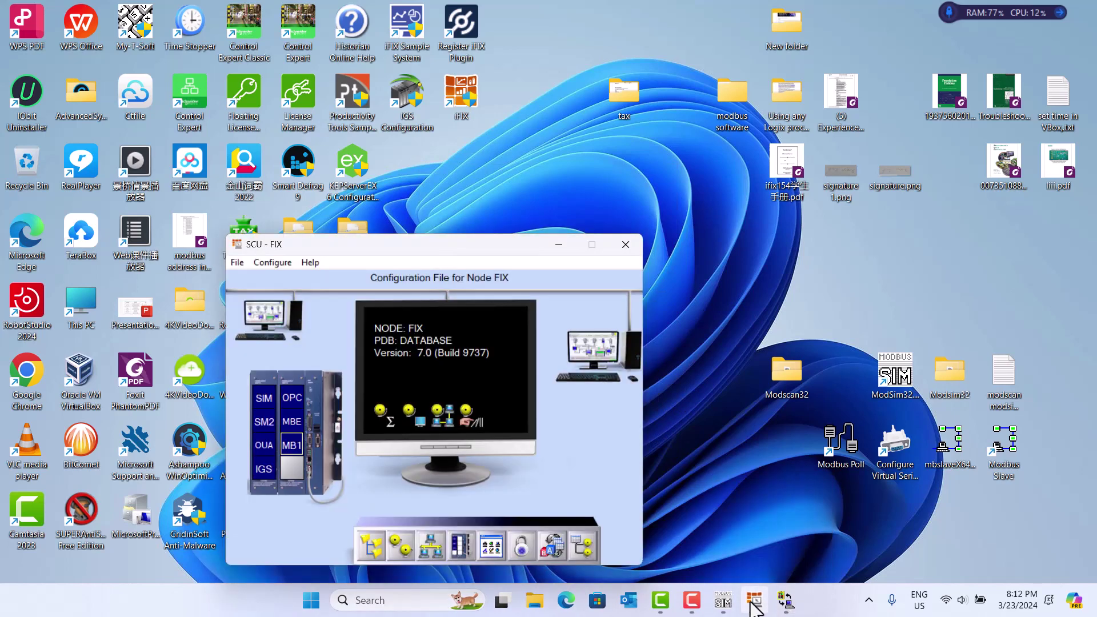
{"action": "left_click", "coordinate": [629, 255]}
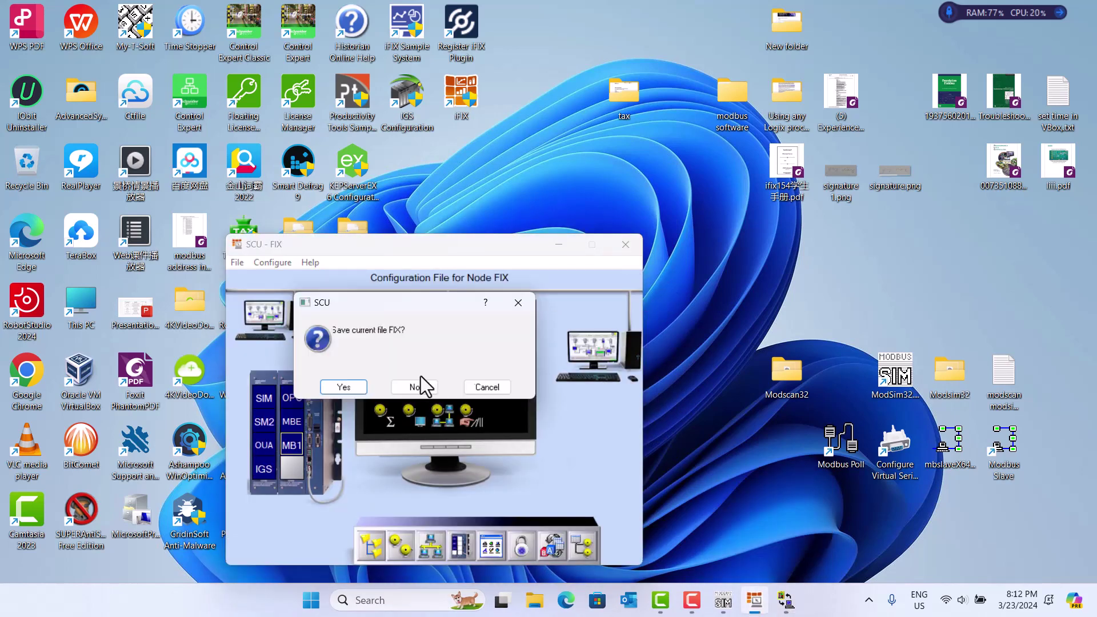
{"action": "left_click", "coordinate": [405, 392]}
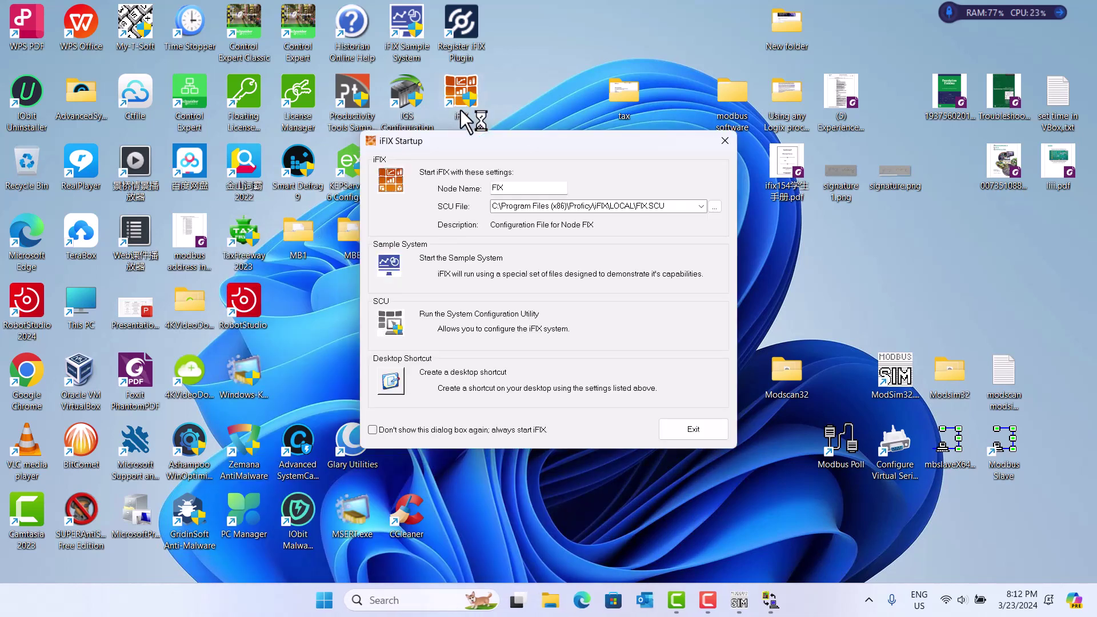
{"action": "left_click", "coordinate": [395, 186]}
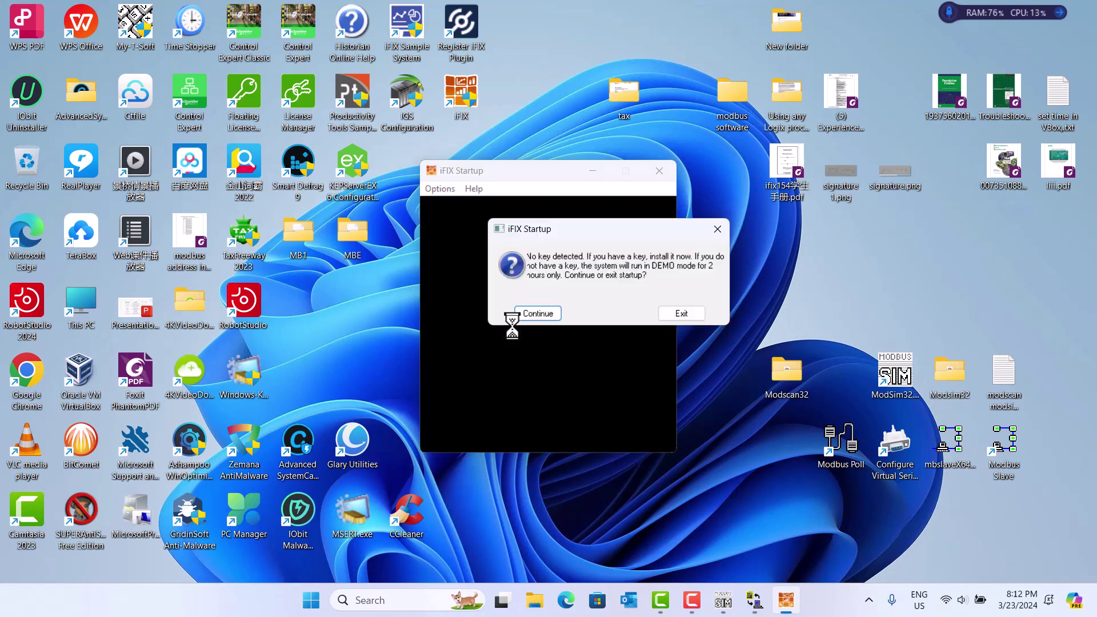
{"action": "left_click", "coordinate": [543, 313]}
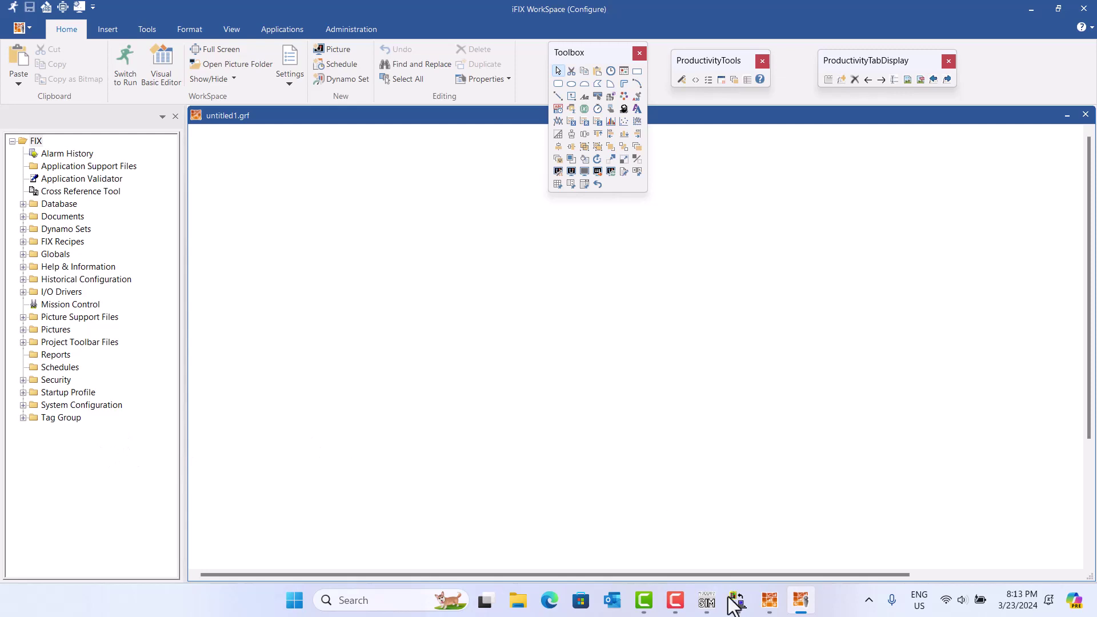
Check Modbus driver statistics in PowerTool, then launch Database Manager from the Database tree.
{"action": "mouse_move", "coordinate": [769, 607]}
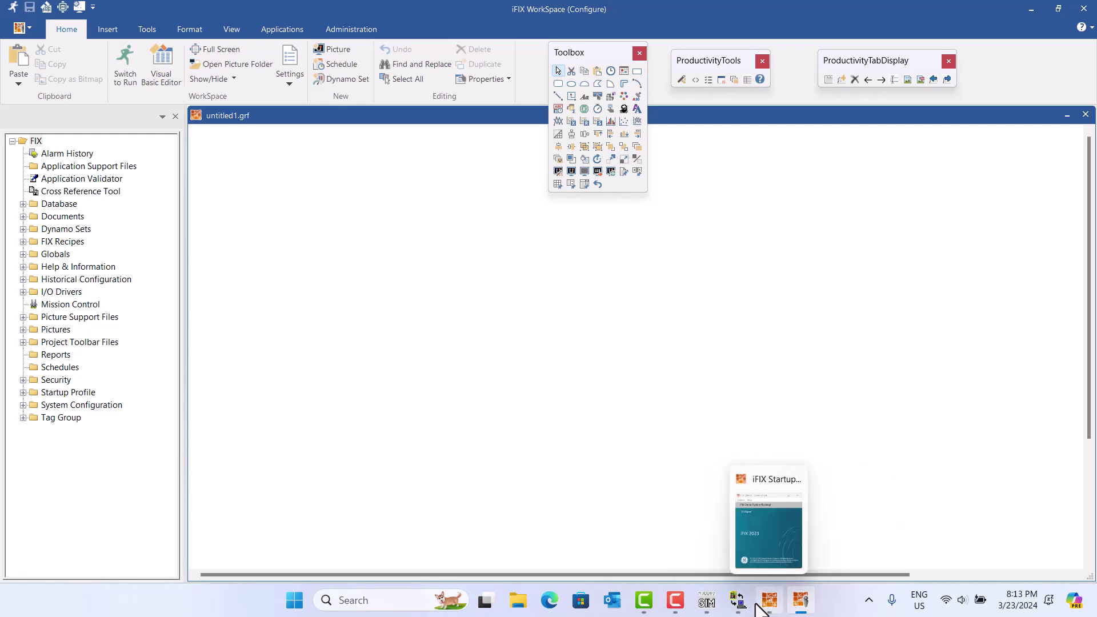
{"action": "mouse_move", "coordinate": [802, 604]}
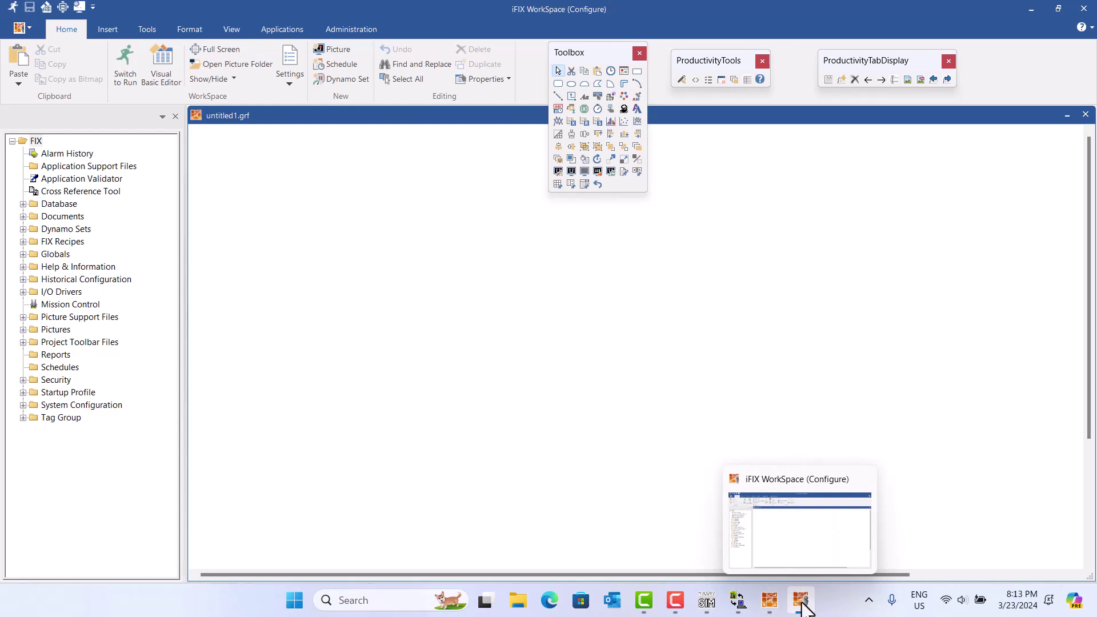
{"action": "left_click", "coordinate": [739, 600]}
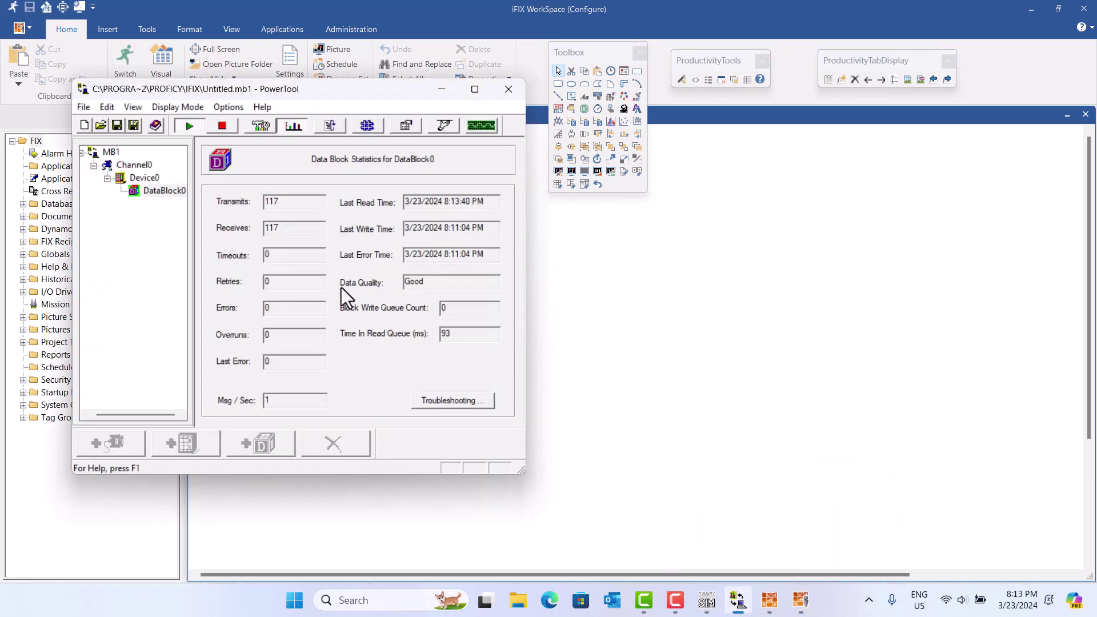
{"action": "left_click", "coordinate": [442, 89]}
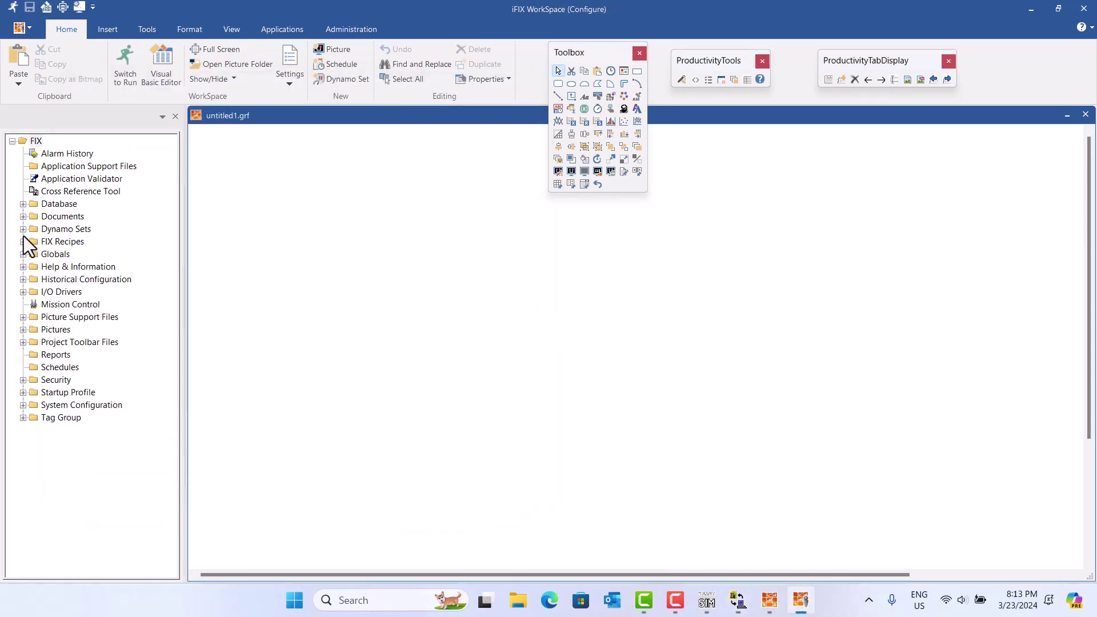
{"action": "left_click", "coordinate": [23, 205]}
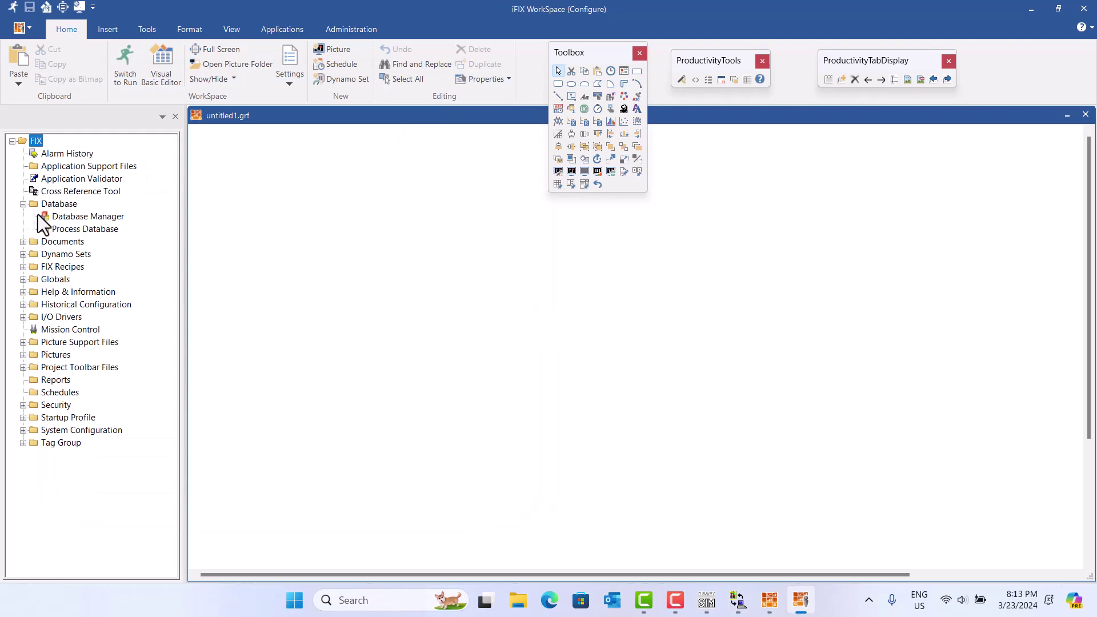
{"action": "double_click", "coordinate": [103, 217]}
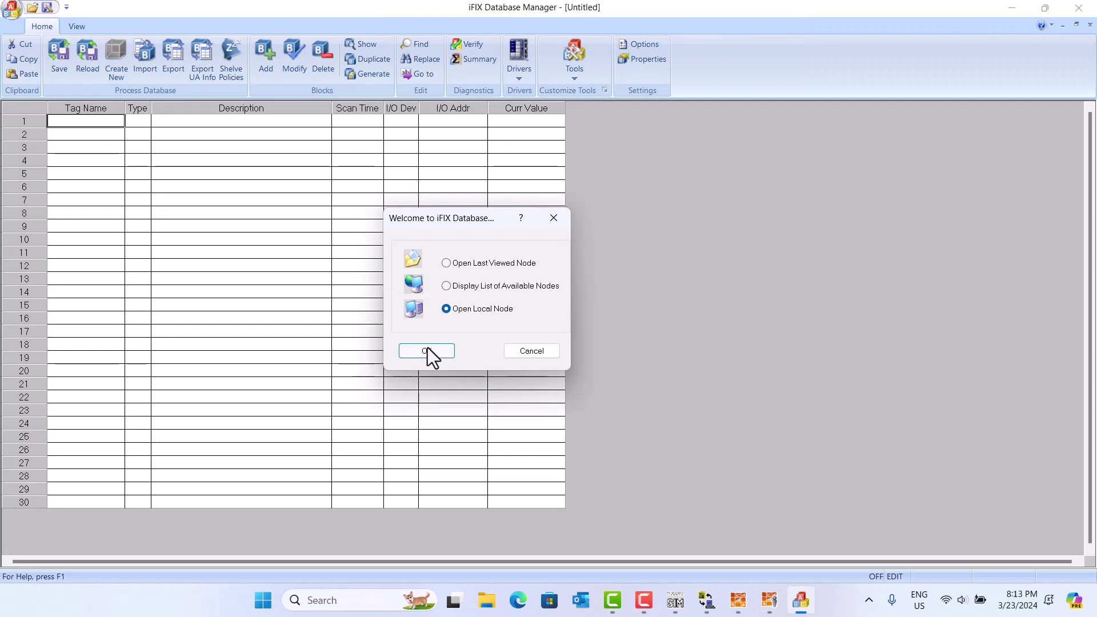
Open the local node database and add an Analog Input block named ONE.
{"action": "left_click", "coordinate": [428, 350]}
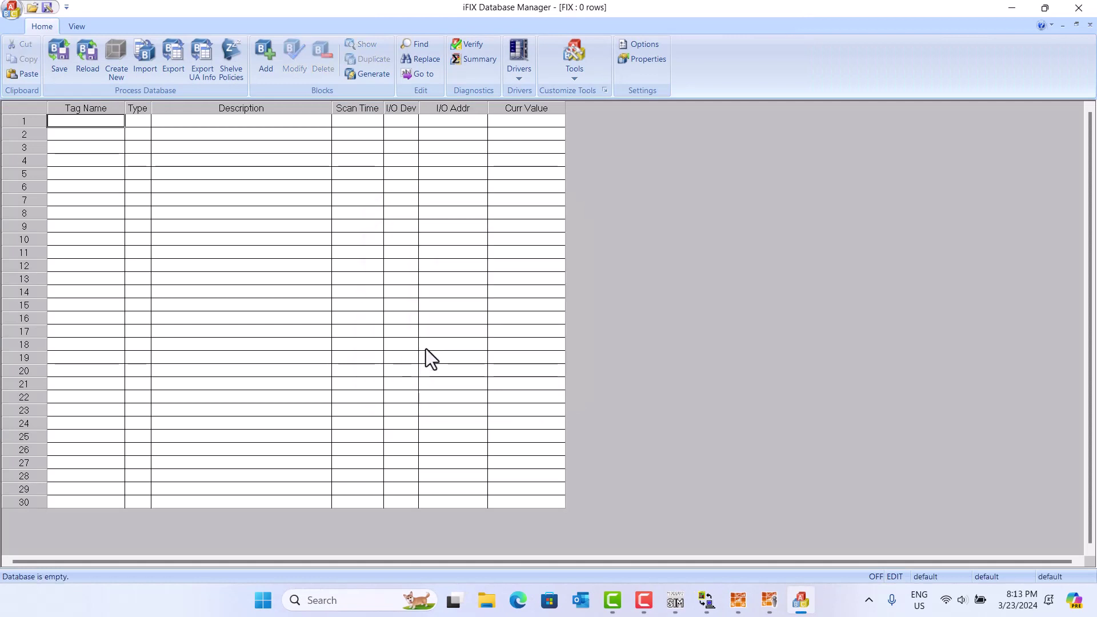
{"action": "double_click", "coordinate": [106, 120]}
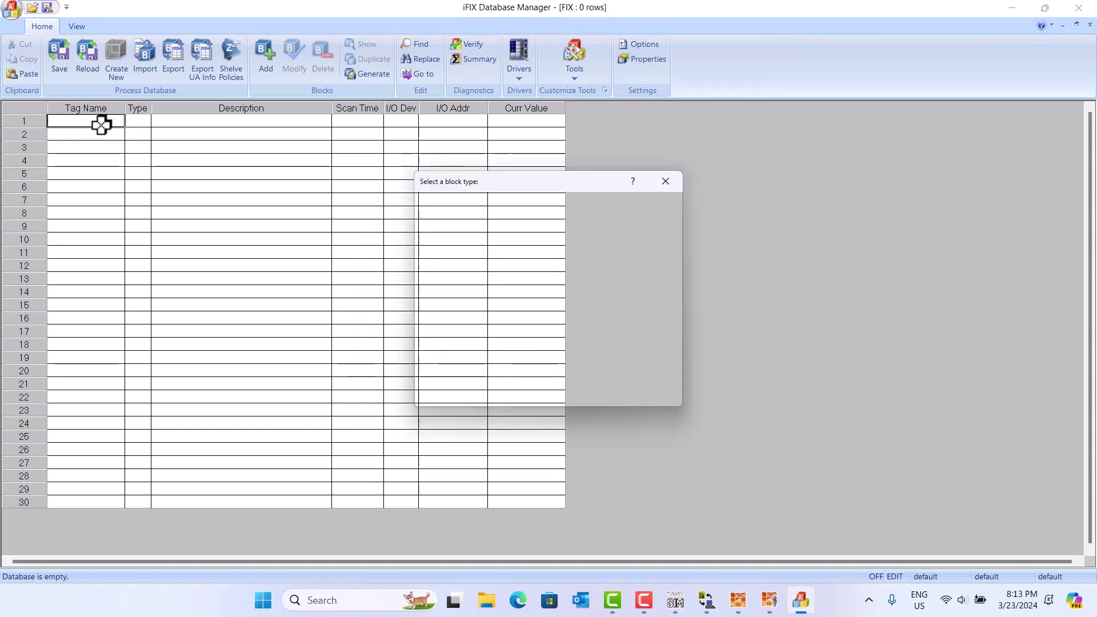
{"action": "left_click", "coordinate": [455, 231]}
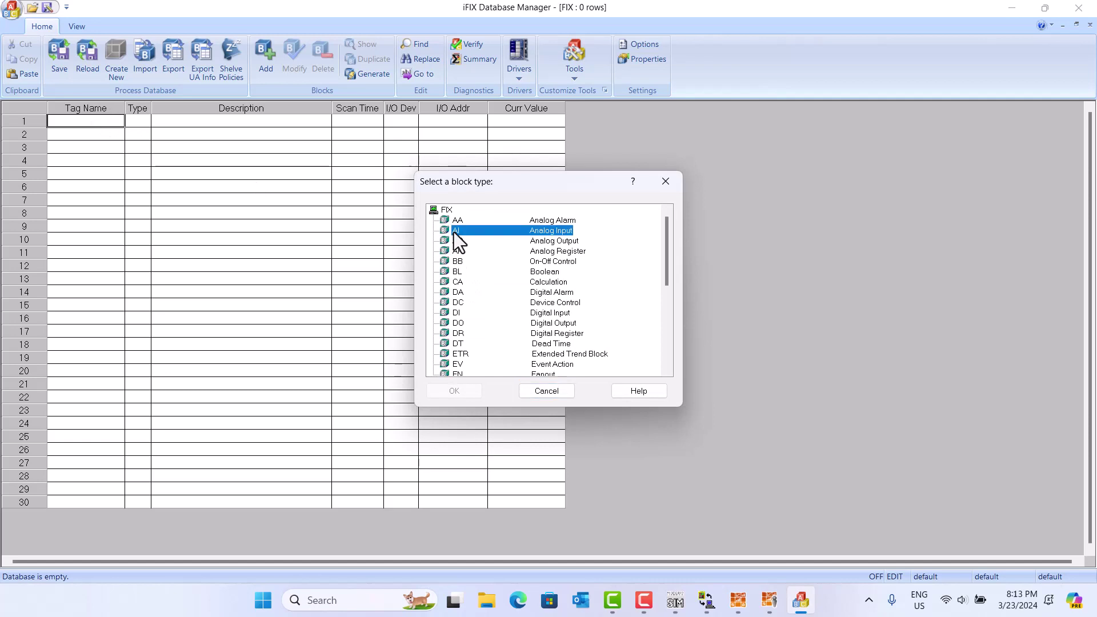
{"action": "left_click", "coordinate": [459, 394]}
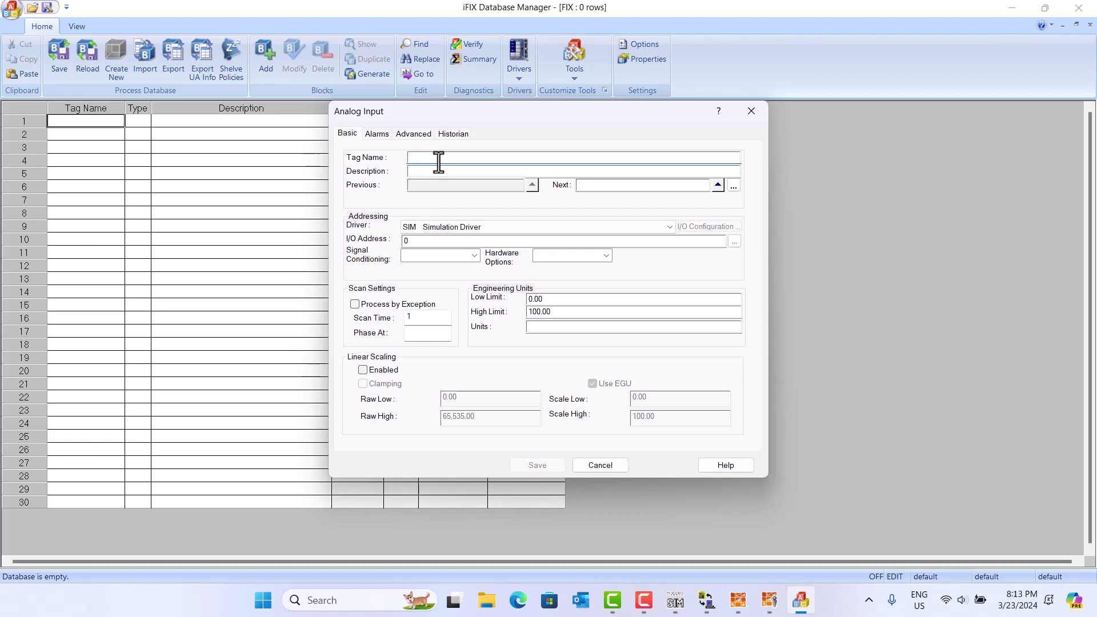
{"action": "type", "text": "ONE"}
Assign tag ONE the MB1 Modicon Modbus driver and briefly open its configurator.
{"action": "left_click", "coordinate": [667, 231]}
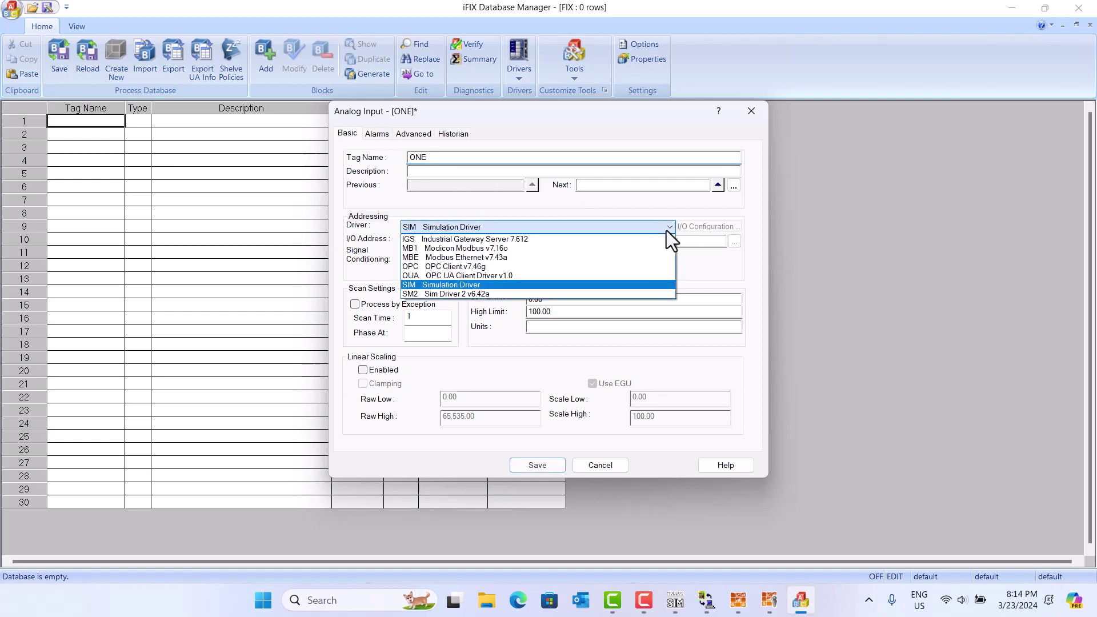
{"action": "left_click", "coordinate": [490, 250]}
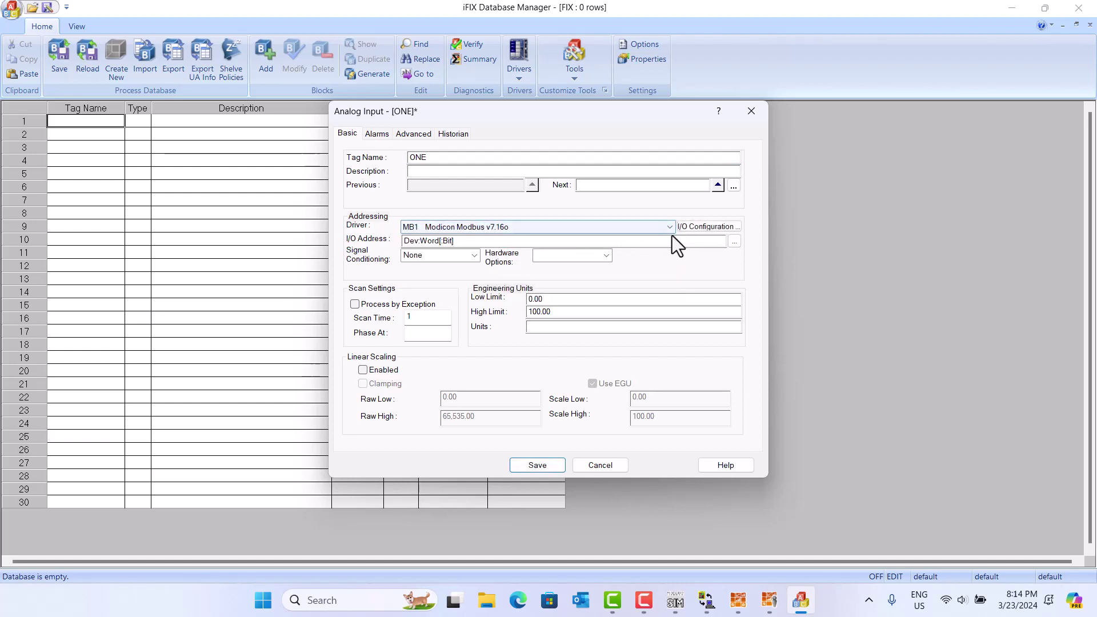
{"action": "left_click", "coordinate": [703, 228]}
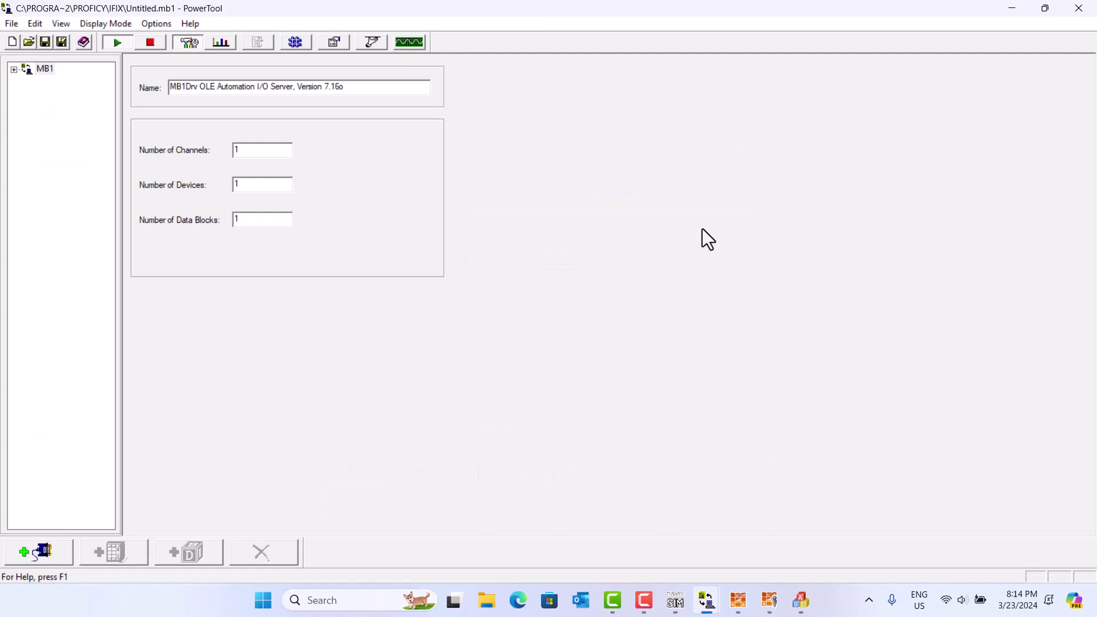
{"action": "left_click", "coordinate": [1081, 11]}
Close the driver configurator without saving and clear tag ONE's placeholder I/O address.
{"action": "left_click", "coordinate": [578, 334]}
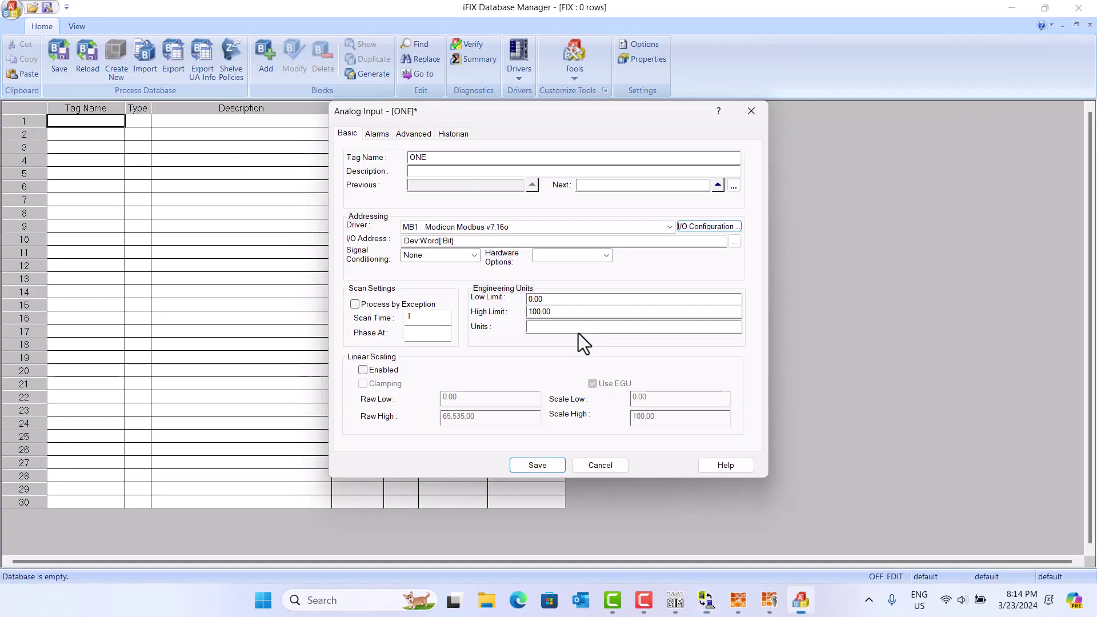
{"action": "left_click", "coordinate": [469, 244]}
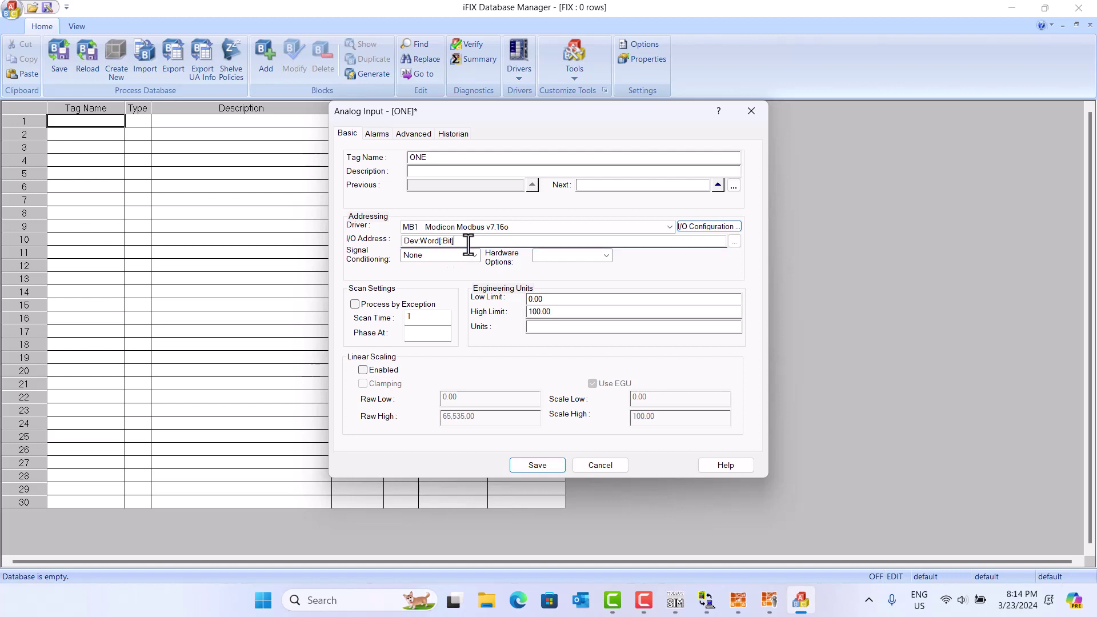
{"action": "key", "text": "BackSpace"}
{"action": "key", "text": "BackSpace"}
{"action": "key", "text": "BackSpace"}
{"action": "key", "text": "BackSpace"}
{"action": "key", "text": "BackSpace"}
{"action": "key", "text": "BackSpace"}
{"action": "key", "text": "BackSpace"}
{"action": "key", "text": "BackSpace"}
{"action": "key", "text": "BackSpace"}
{"action": "key", "text": "BackSpace"}
{"action": "key", "text": "BackSpace"}
{"action": "key", "text": "BackSpace"}
{"action": "key", "text": "BackSpace"}
Copy the device name Device0 from the Modbus configurator's device settings.
{"action": "mouse_move", "coordinate": [745, 604]}
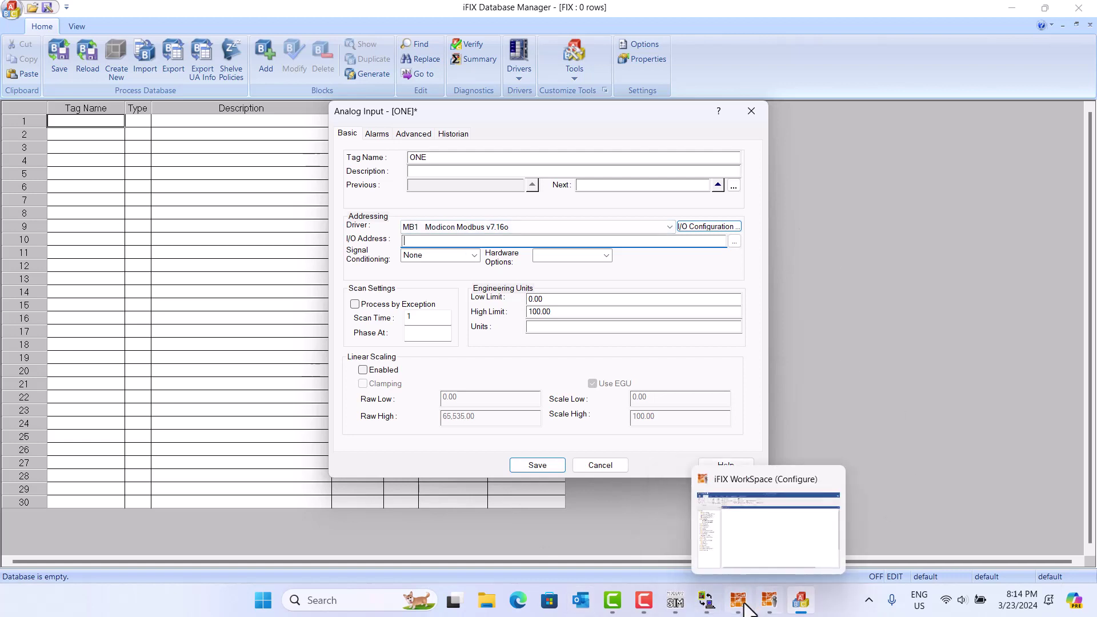
{"action": "left_click", "coordinate": [706, 607]}
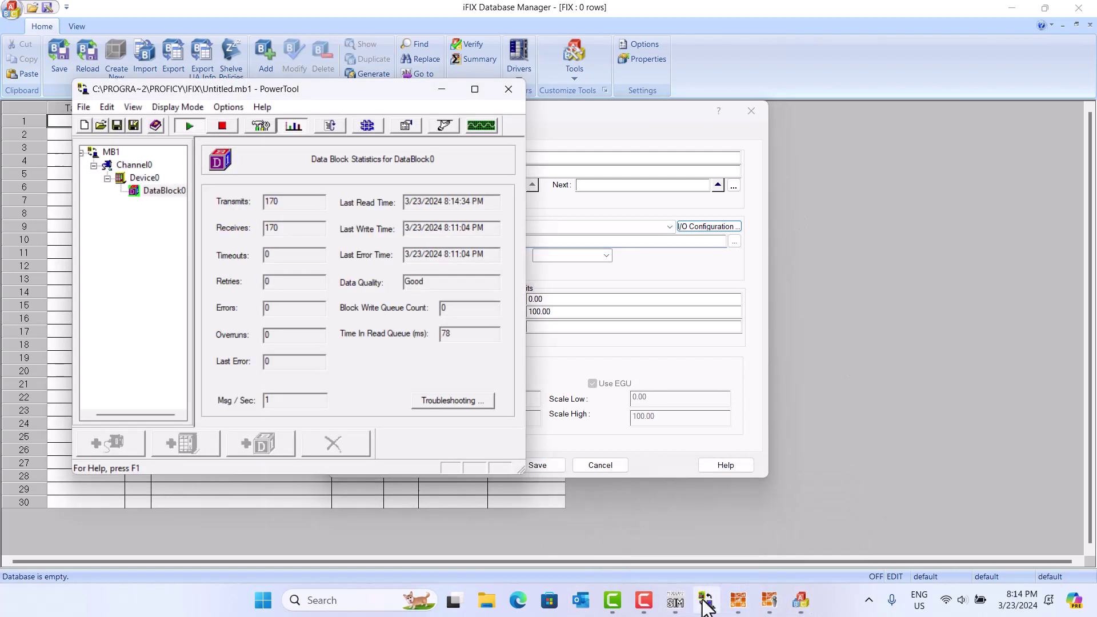
{"action": "left_click", "coordinate": [252, 128]}
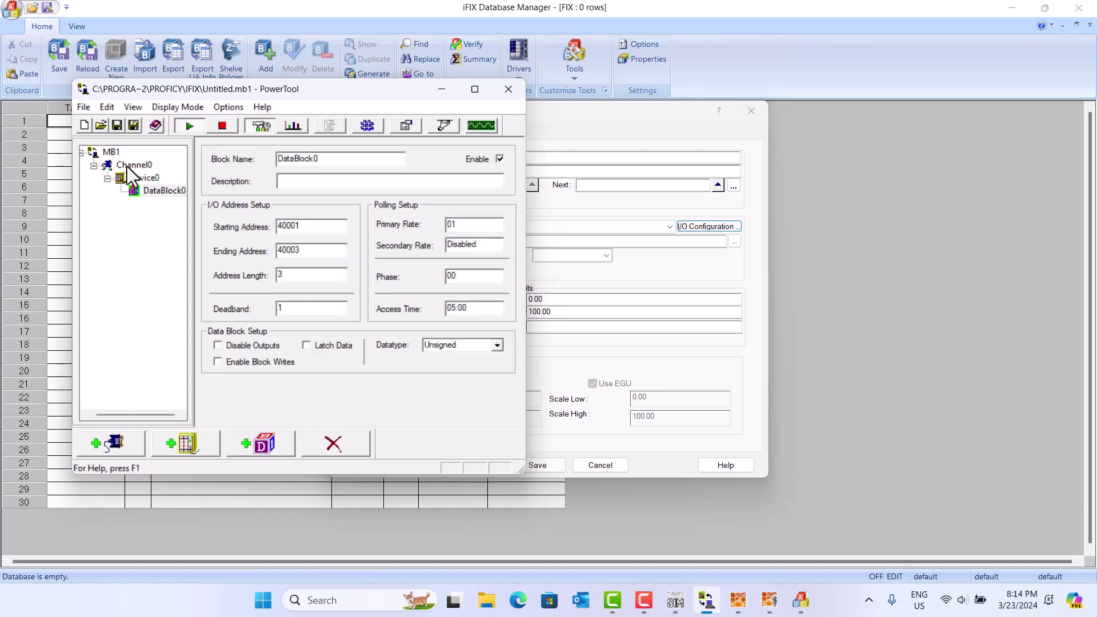
{"action": "left_click", "coordinate": [147, 178]}
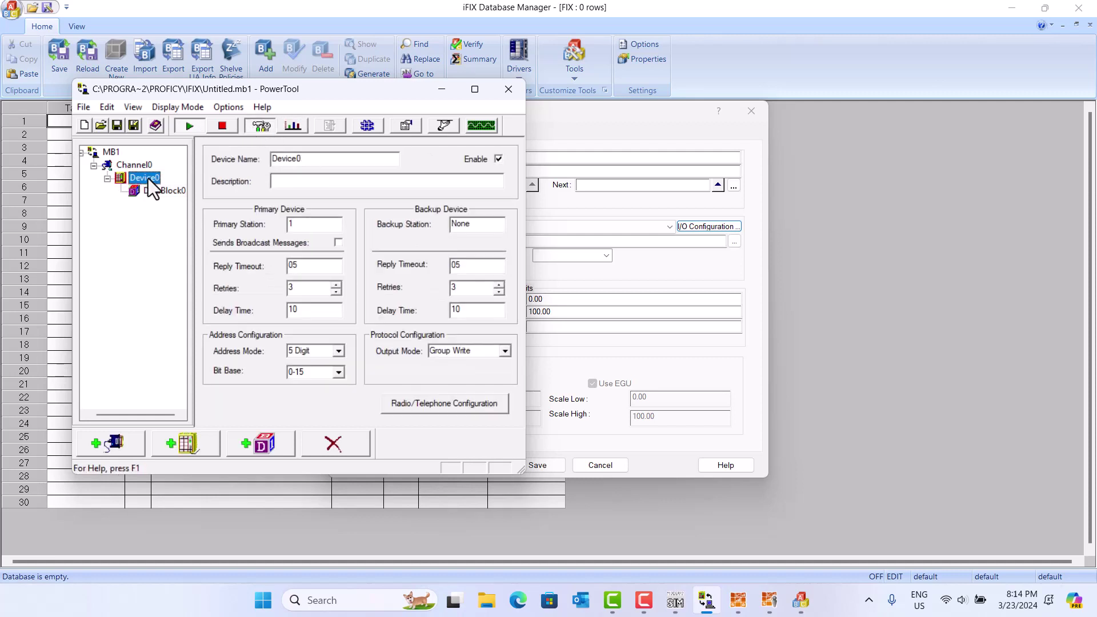
{"action": "left_click", "coordinate": [272, 160]}
{"action": "left_click_drag", "start_coordinate": [272, 160], "coordinate": [318, 157]}
{"action": "right_click", "coordinate": [286, 160]}
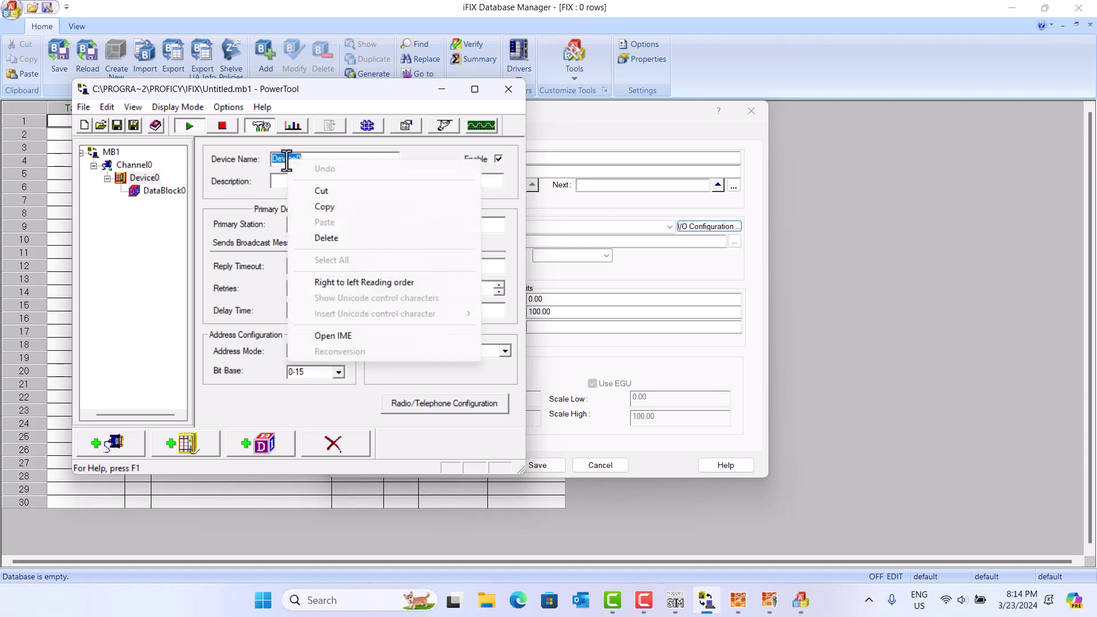
{"action": "left_click", "coordinate": [324, 206]}
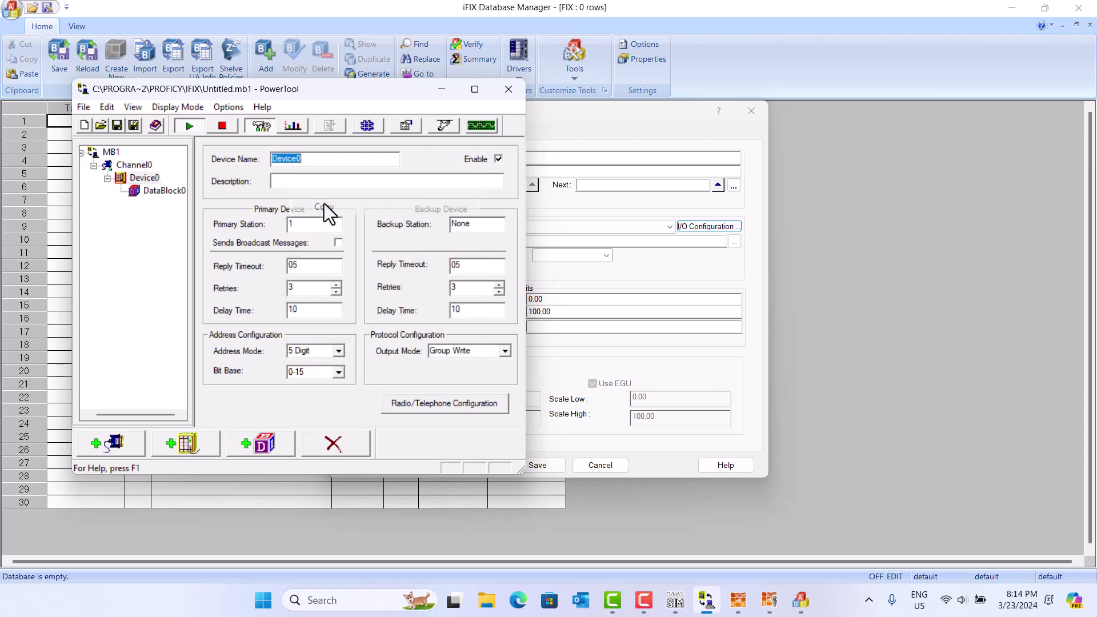
Paste Device0 into tag ONE's I/O address field.
{"action": "left_click", "coordinate": [646, 273]}
{"action": "left_click", "coordinate": [463, 241]}
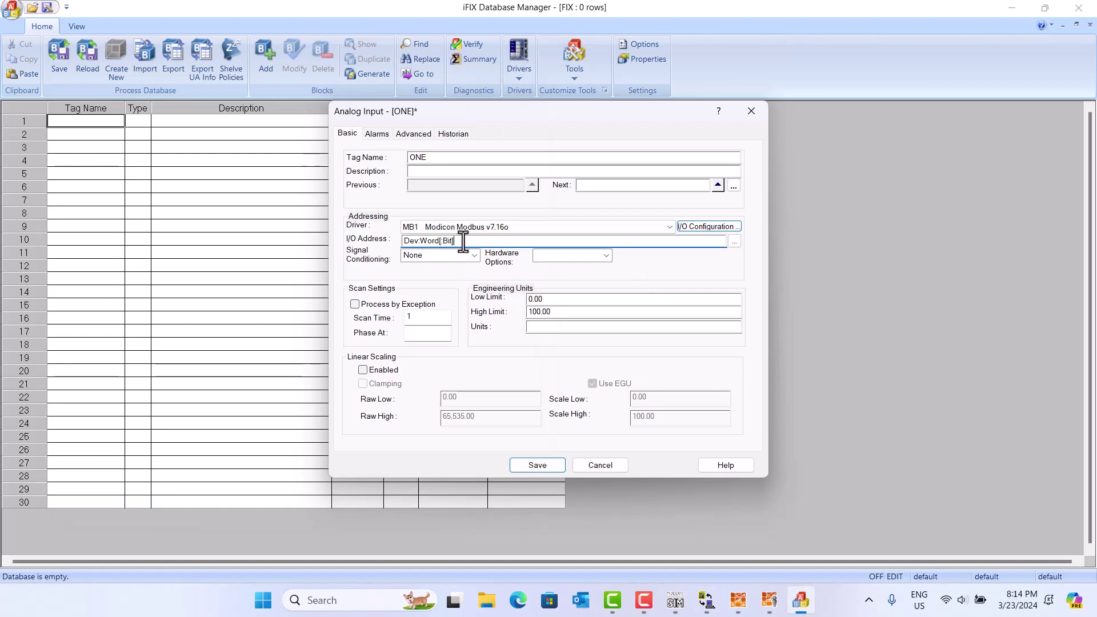
{"action": "key", "text": "BackSpace"}
{"action": "key", "text": "BackSpace"}
{"action": "key", "text": "BackSpace"}
{"action": "key", "text": "BackSpace"}
{"action": "key", "text": "BackSpace"}
{"action": "key", "text": "BackSpace"}
{"action": "key", "text": "BackSpace"}
{"action": "key", "text": "BackSpace"}
{"action": "key", "text": "BackSpace"}
{"action": "key", "text": "BackSpace"}
{"action": "key", "text": "BackSpace"}
{"action": "key", "text": "BackSpace"}
{"action": "key", "text": "BackSpace"}
{"action": "key", "text": "BackSpace"}
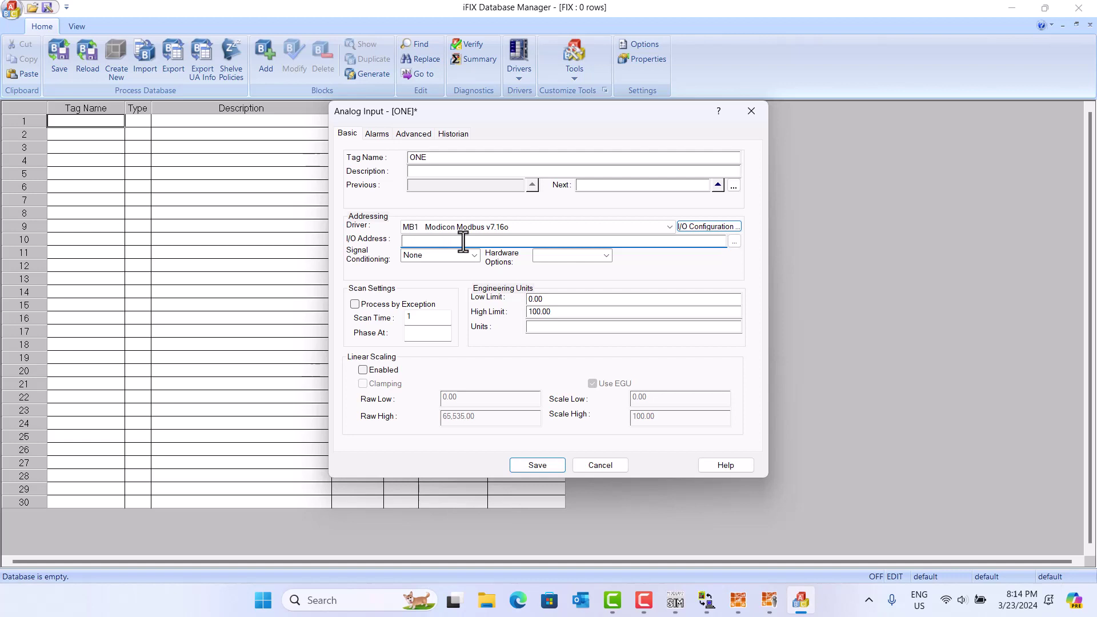
{"action": "right_click", "coordinate": [463, 241]}
{"action": "left_click", "coordinate": [495, 307]}
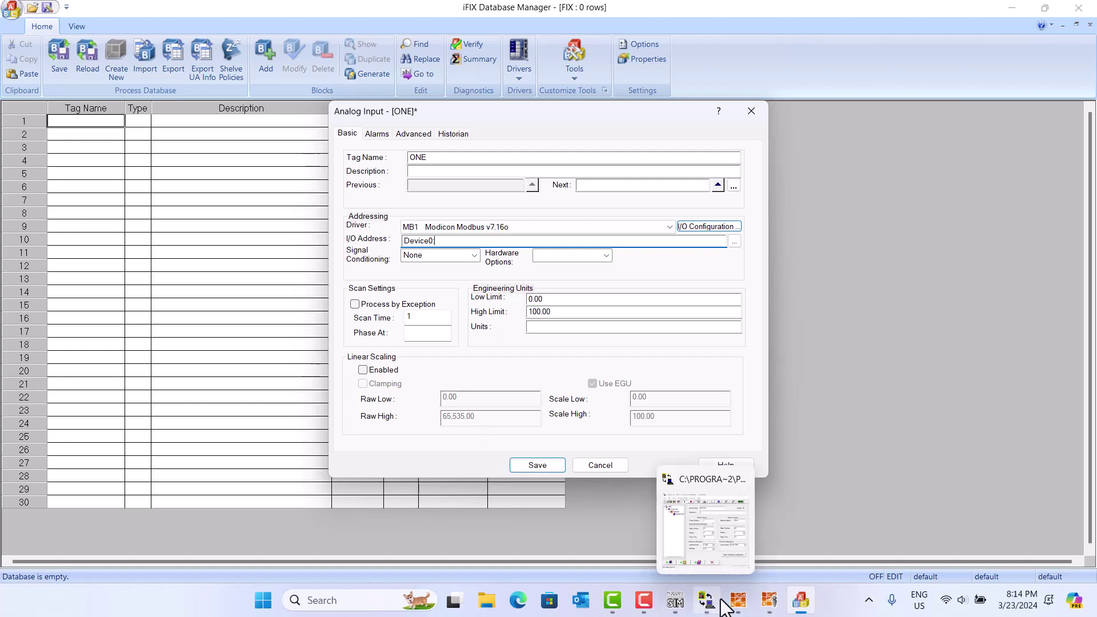
Decline launching the I/O server configurator on the address rejection prompt.
{"action": "left_click", "coordinate": [676, 601]}
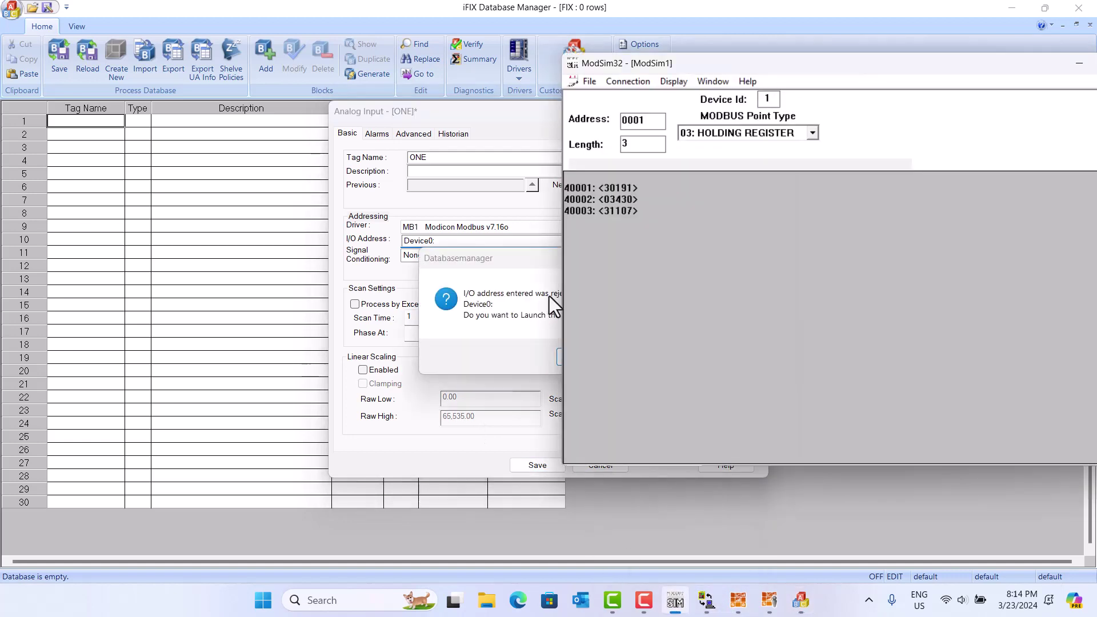
{"action": "left_click_drag", "start_coordinate": [502, 263], "coordinate": [407, 315]}
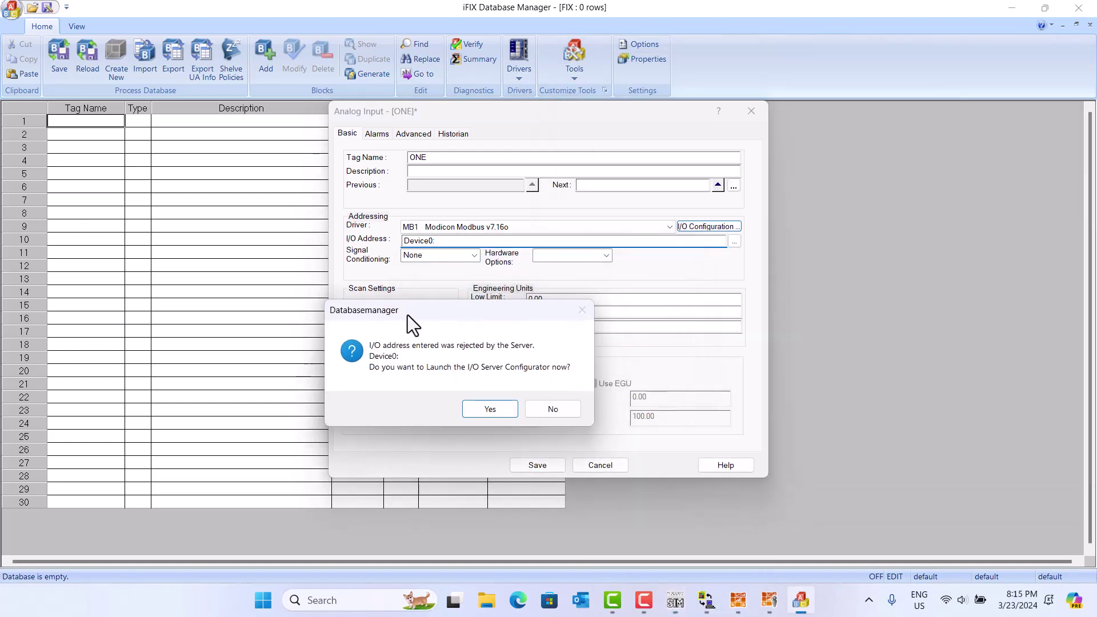
{"action": "left_click", "coordinate": [538, 409]}
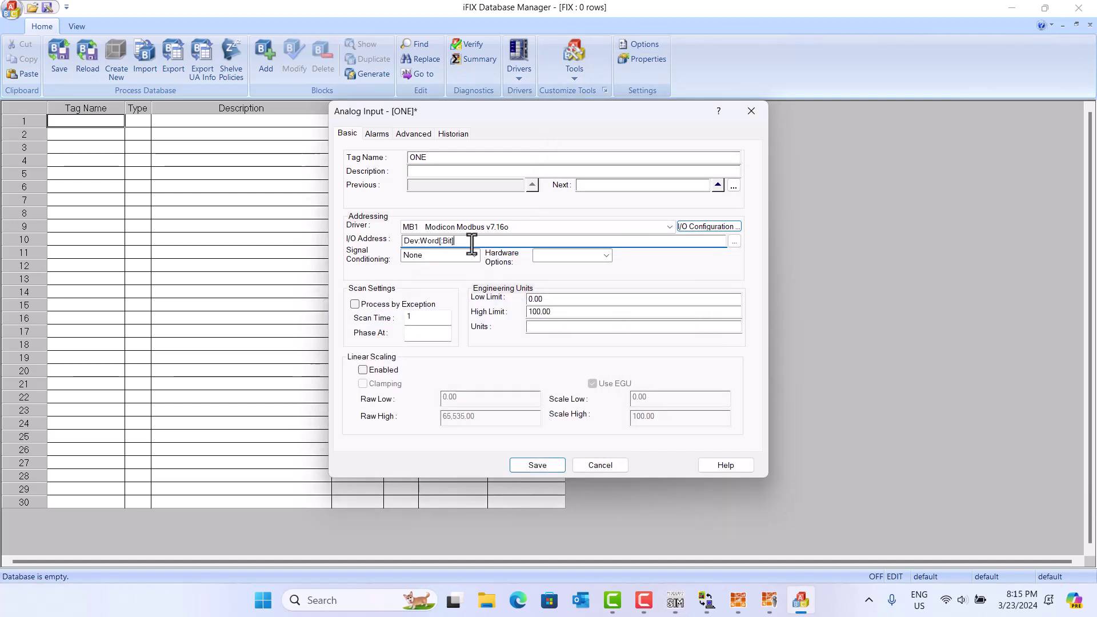
Set tag ONE's I/O address to Device0:40001.
{"action": "key", "text": "BackSpace"}
{"action": "key", "text": "BackSpace"}
{"action": "key", "text": "BackSpace"}
{"action": "key", "text": "BackSpace"}
{"action": "key", "text": "BackSpace"}
{"action": "key", "text": "BackSpace"}
{"action": "key", "text": "BackSpace"}
{"action": "key", "text": "BackSpace"}
{"action": "key", "text": "BackSpace"}
{"action": "key", "text": "BackSpace"}
{"action": "key", "text": "BackSpace"}
{"action": "key", "text": "BackSpace"}
{"action": "key", "text": "BackSpace"}
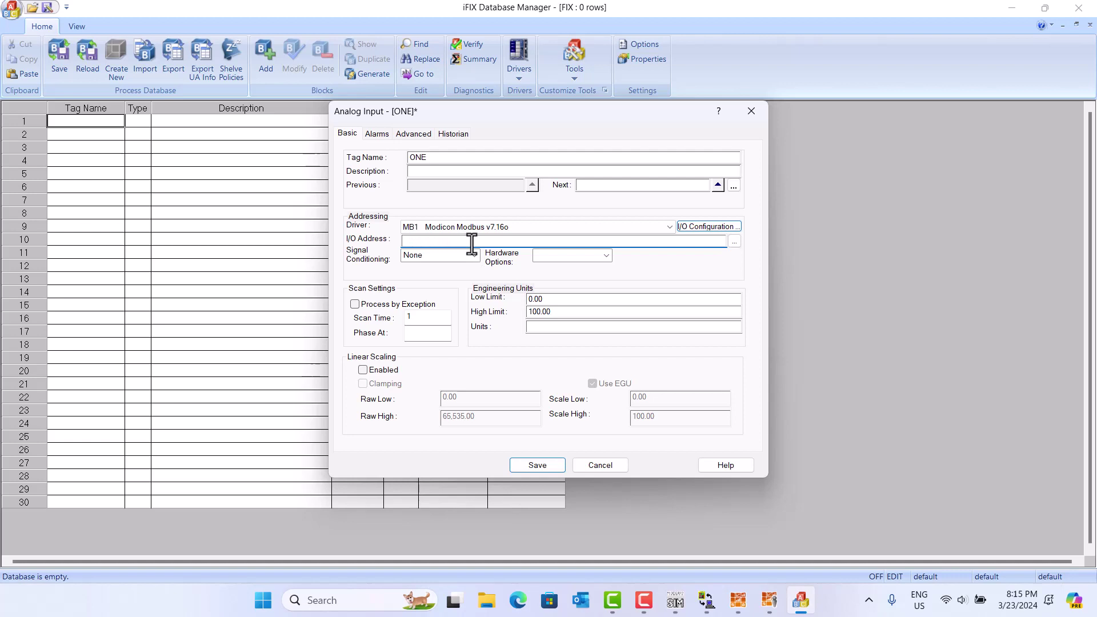
{"action": "right_click", "coordinate": [472, 244]}
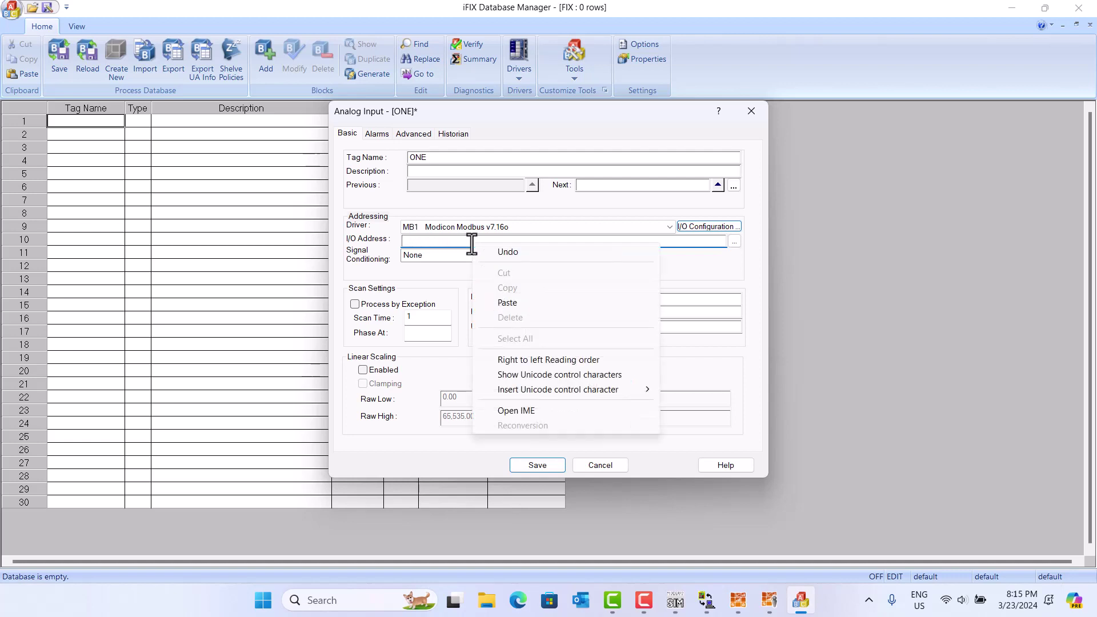
{"action": "left_click", "coordinate": [506, 307]}
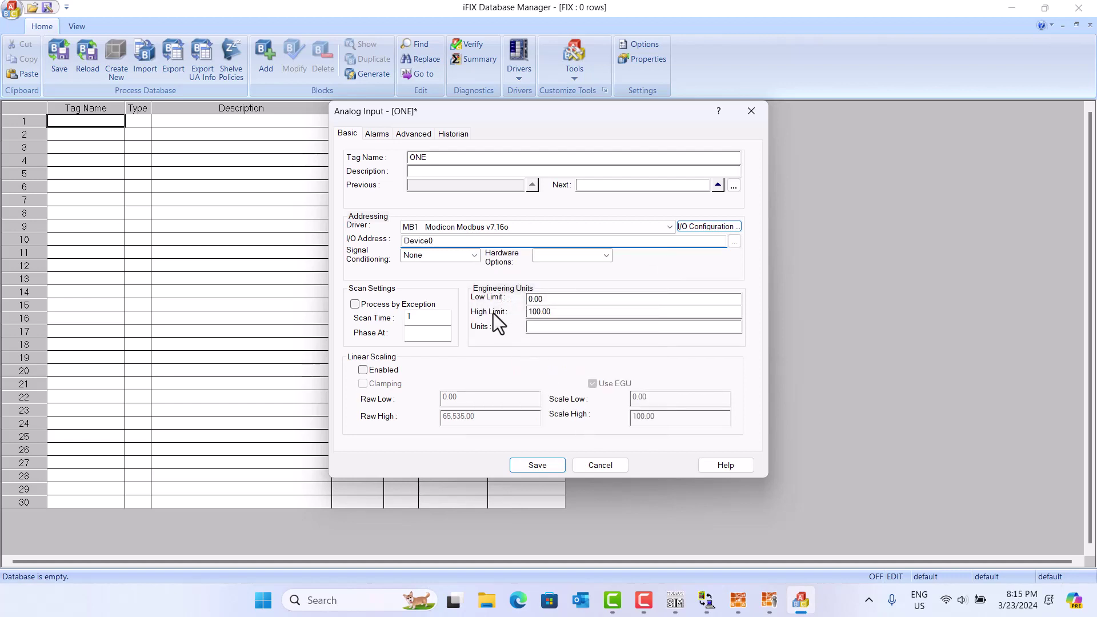
{"action": "type", "text": "40001"}
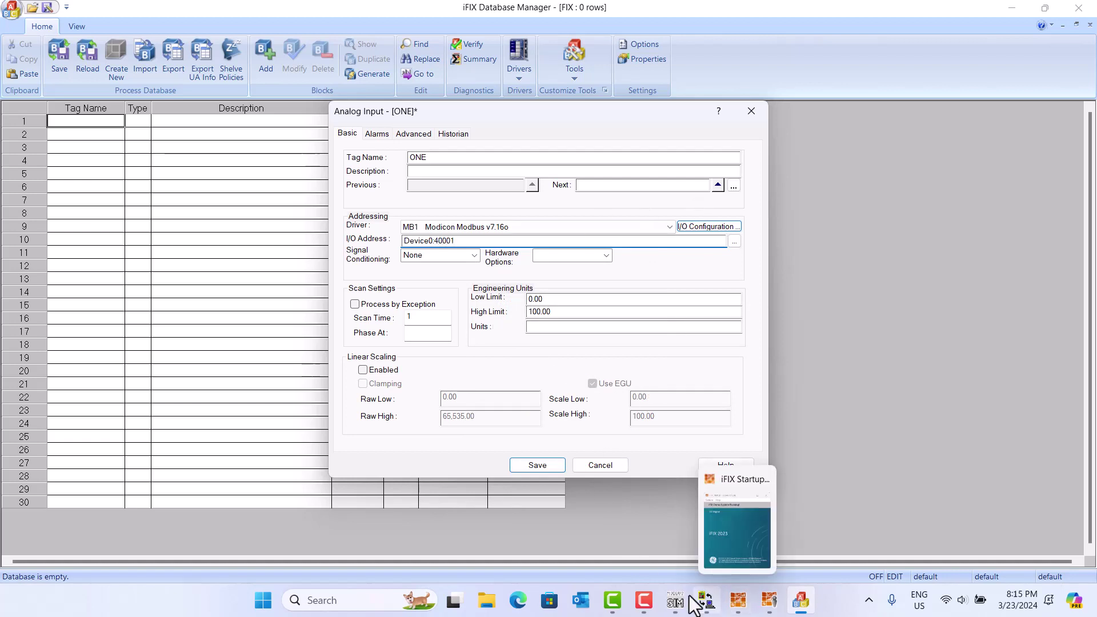
Review the simulated holding register values, then return to tag ONE's settings.
{"action": "left_click", "coordinate": [703, 609]}
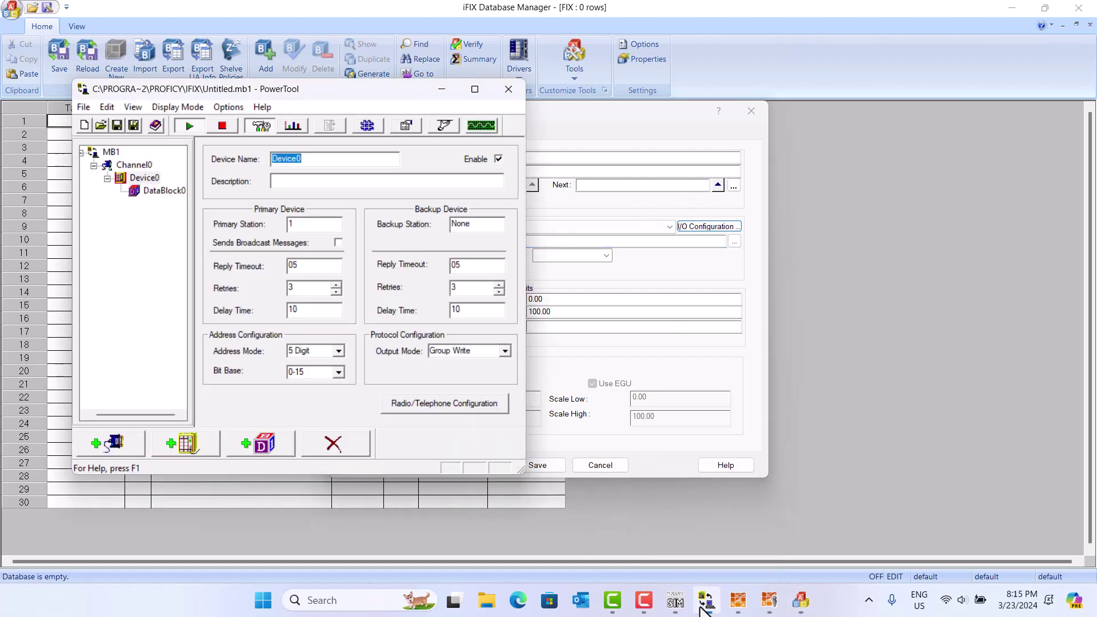
{"action": "left_click", "coordinate": [676, 601]}
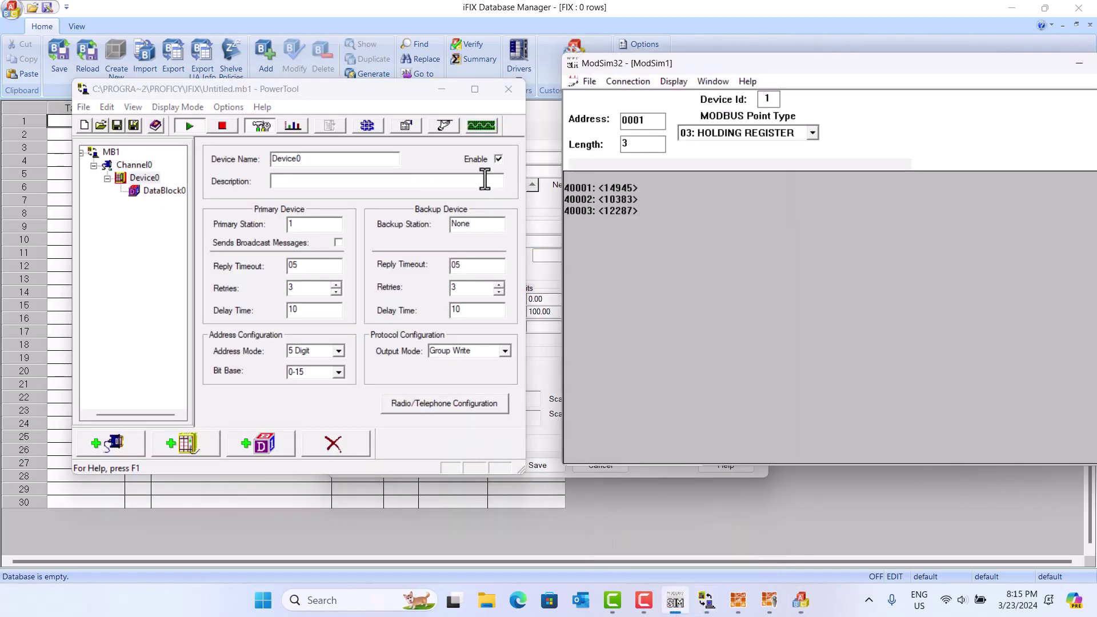
{"action": "left_click", "coordinate": [447, 93]}
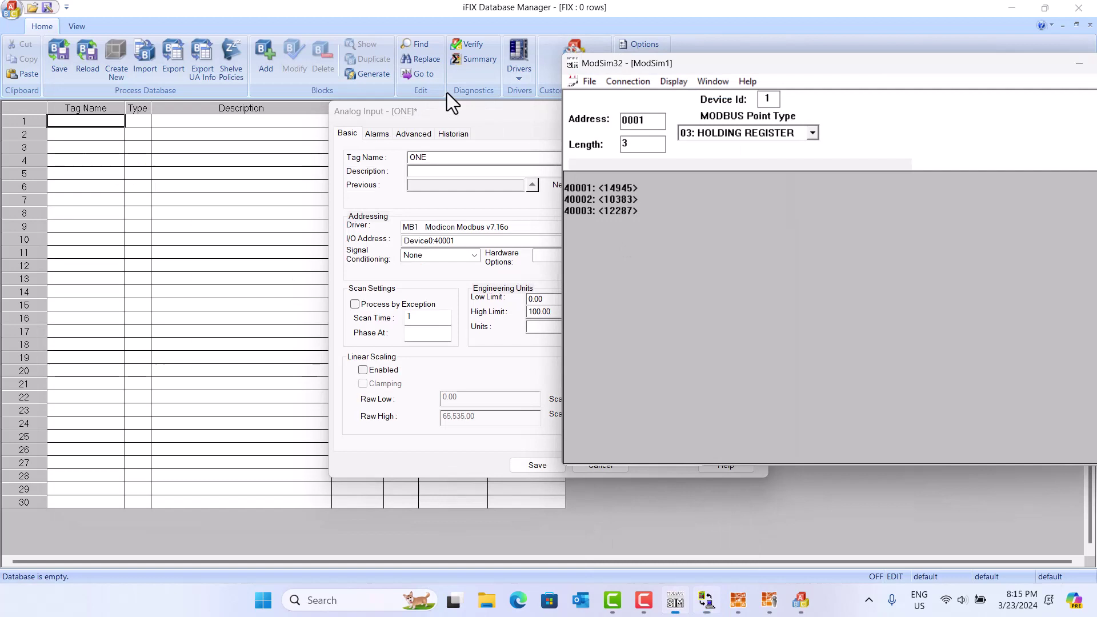
{"action": "left_click", "coordinate": [447, 276]}
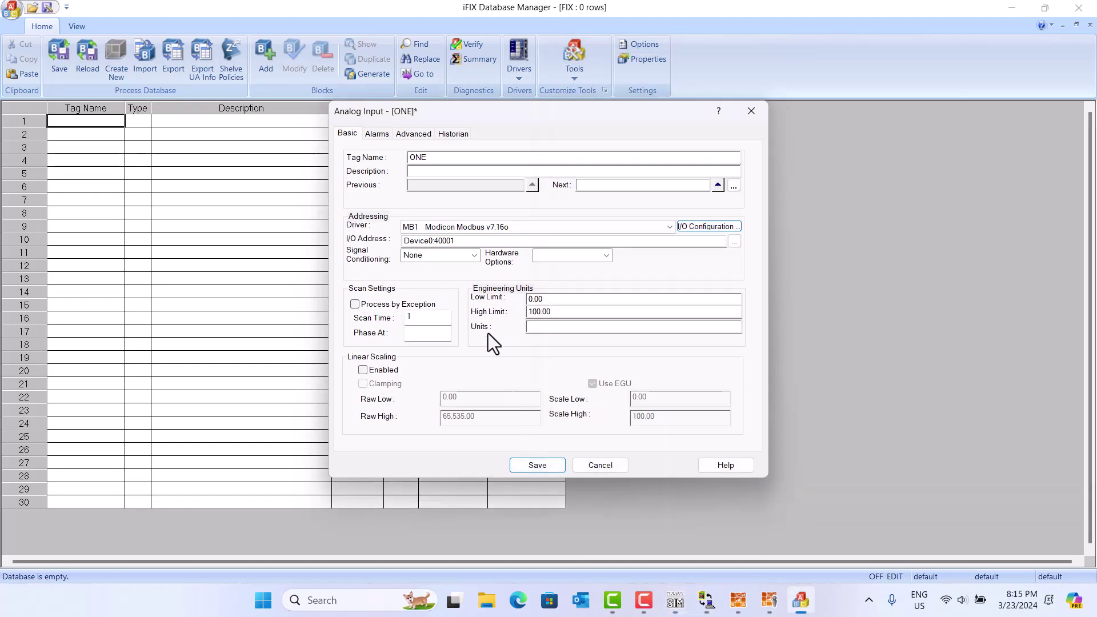
Set tag ONE's engineering units low limit to 0 and high limit to 32767.
{"action": "left_click", "coordinate": [564, 313]}
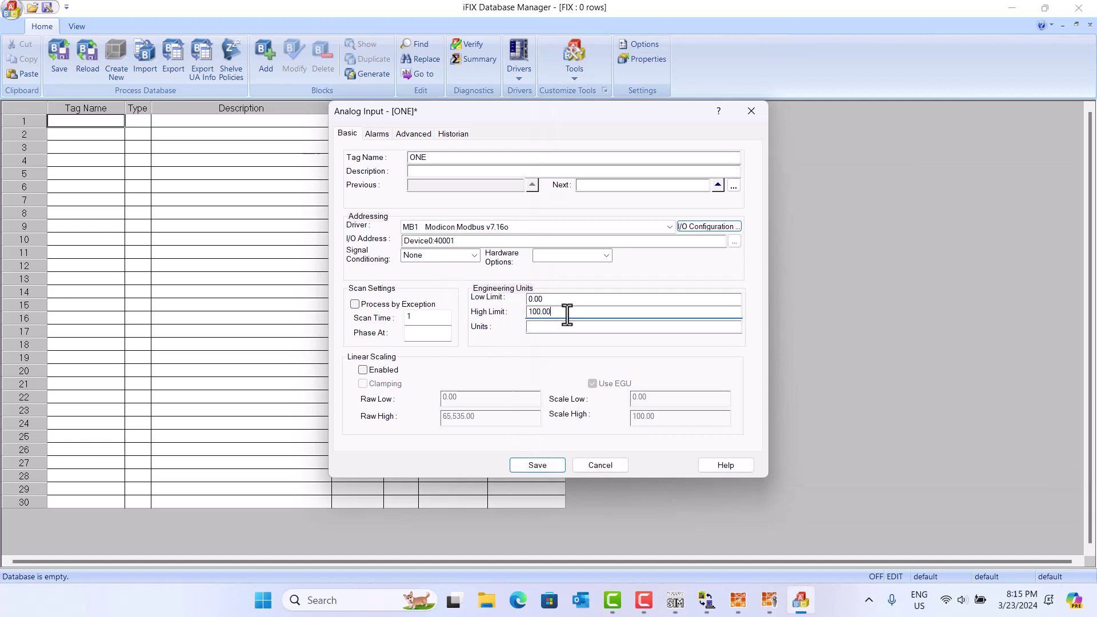
{"action": "left_click", "coordinate": [554, 300]}
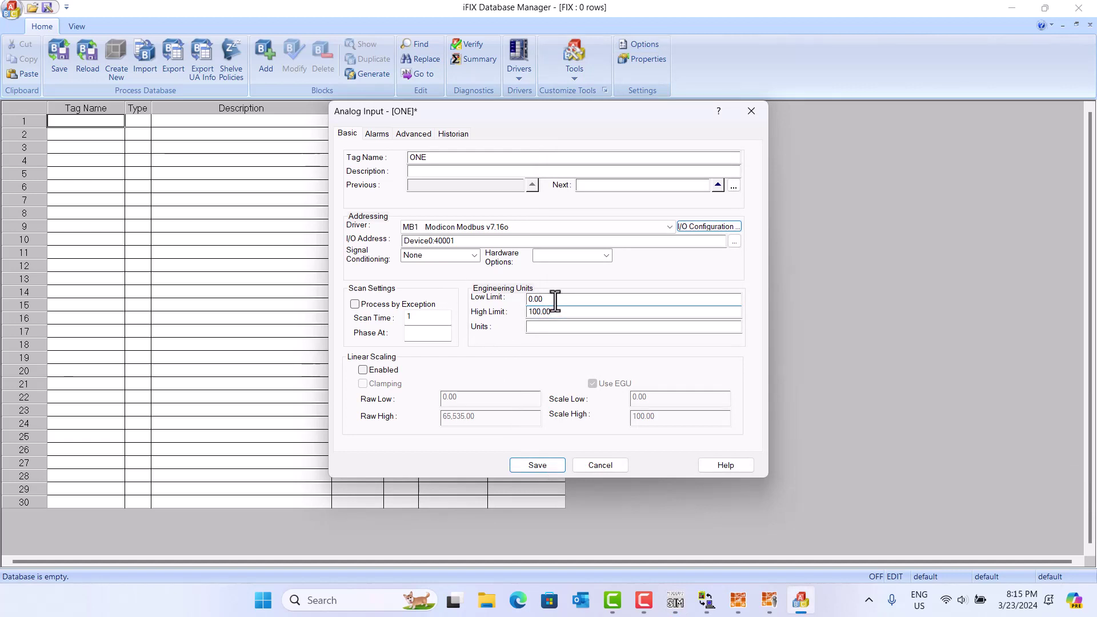
{"action": "key", "text": "BackSpace"}
{"action": "key", "text": "BackSpace"}
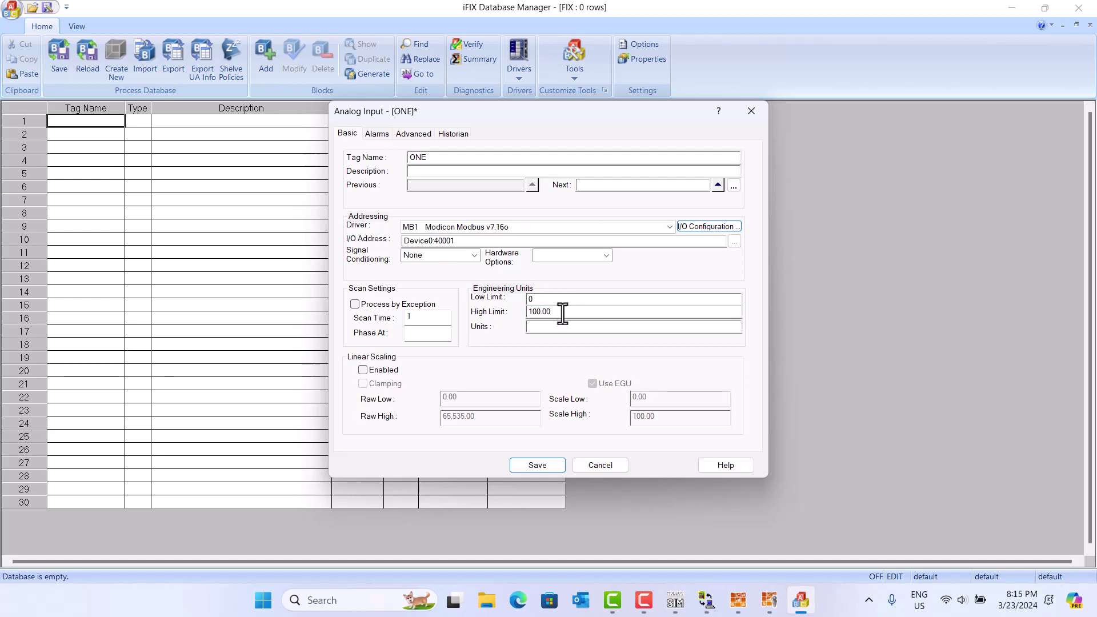
{"action": "left_click", "coordinate": [563, 314]}
{"action": "key", "text": "BackSpace"}
{"action": "key", "text": "BackSpace"}
{"action": "key", "text": "BackSpace"}
{"action": "key", "text": "BackSpace"}
{"action": "key", "text": "BackSpace"}
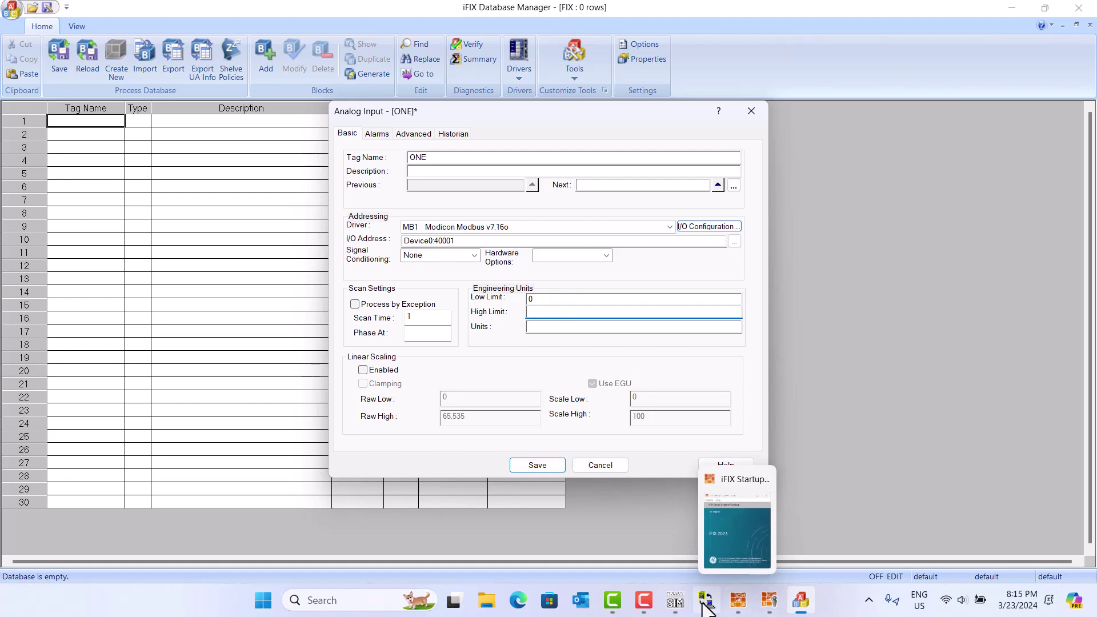
{"action": "mouse_move", "coordinate": [684, 602]}
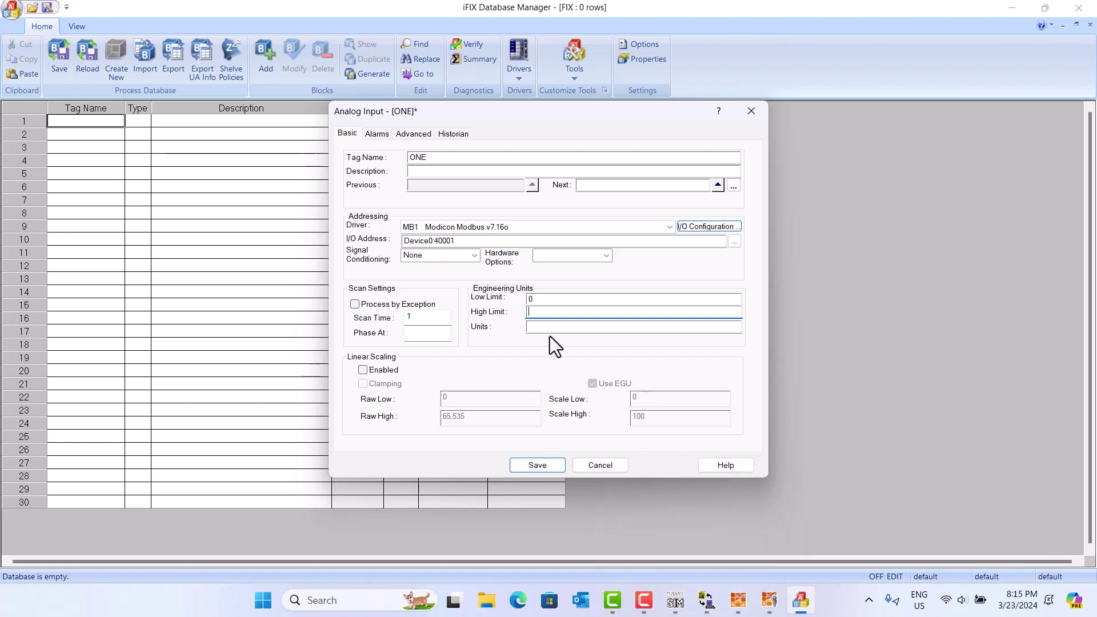
{"action": "type", "text": "32767"}
Save tag ONE, place it on scan, and refresh to show its value 900.
{"action": "left_click", "coordinate": [538, 468]}
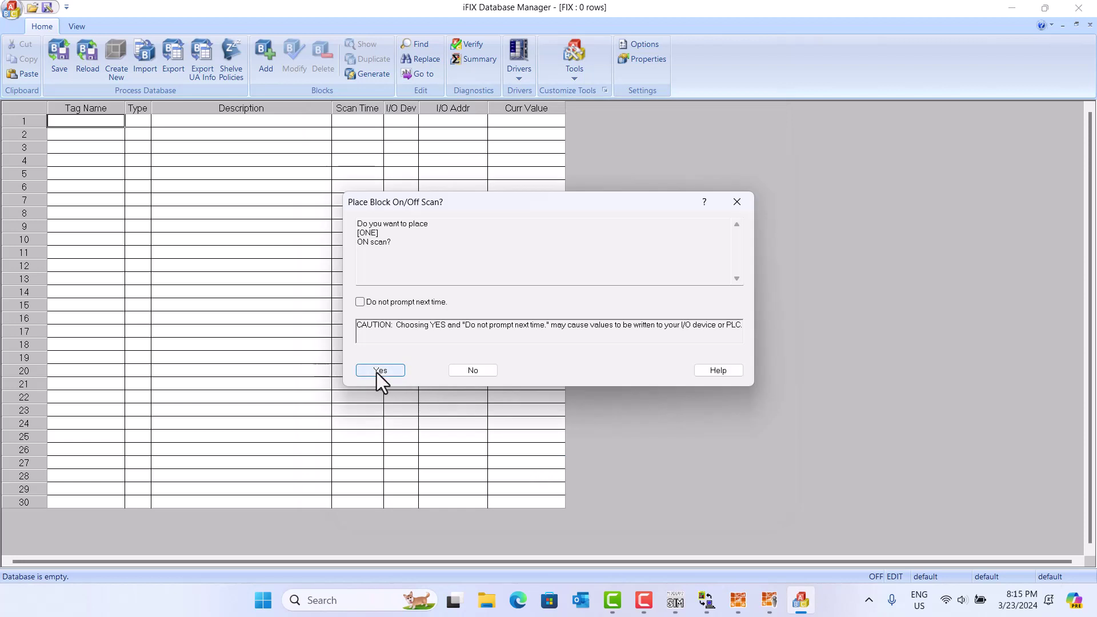
{"action": "left_click", "coordinate": [379, 370]}
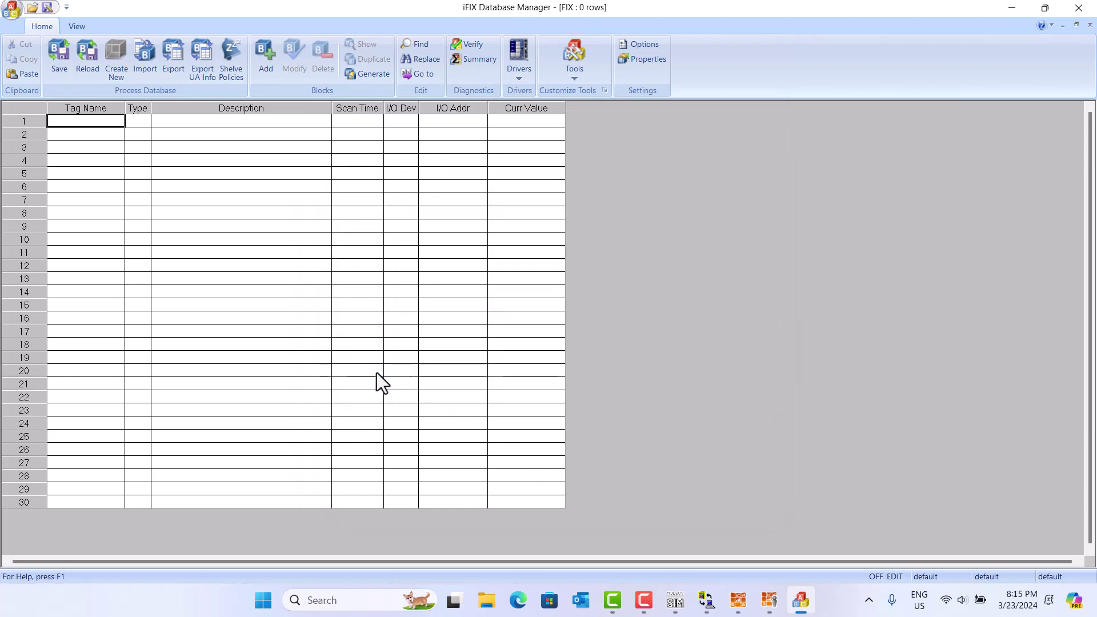
{"action": "left_click", "coordinate": [105, 136]}
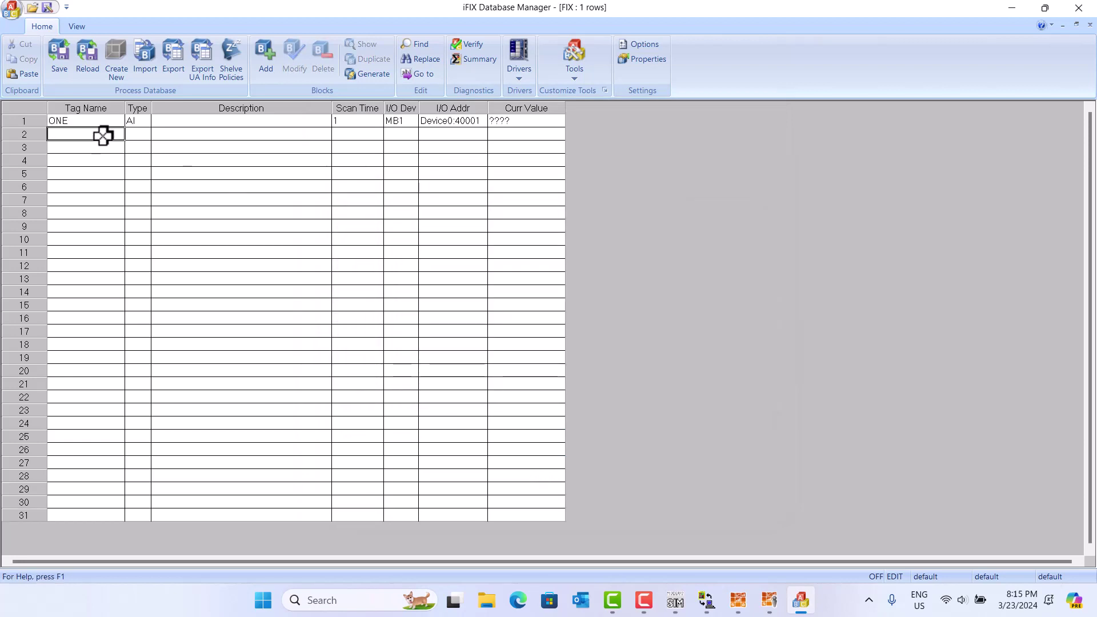
{"action": "right_click", "coordinate": [251, 141]}
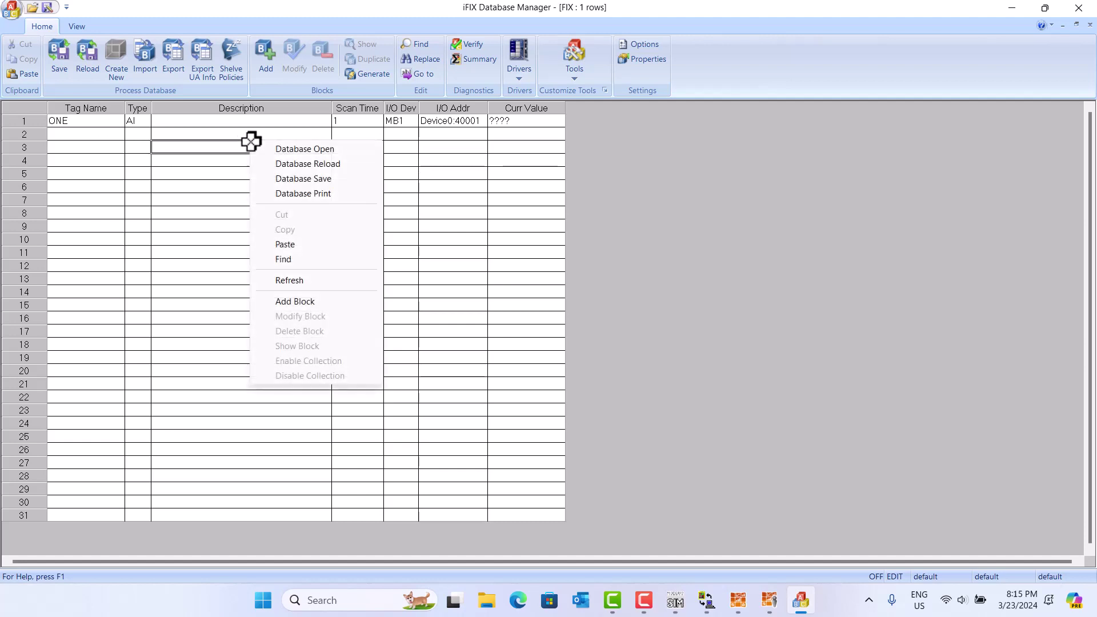
{"action": "left_click", "coordinate": [297, 277]}
Start adding a new block in the empty second row.
{"action": "left_click", "coordinate": [83, 138]}
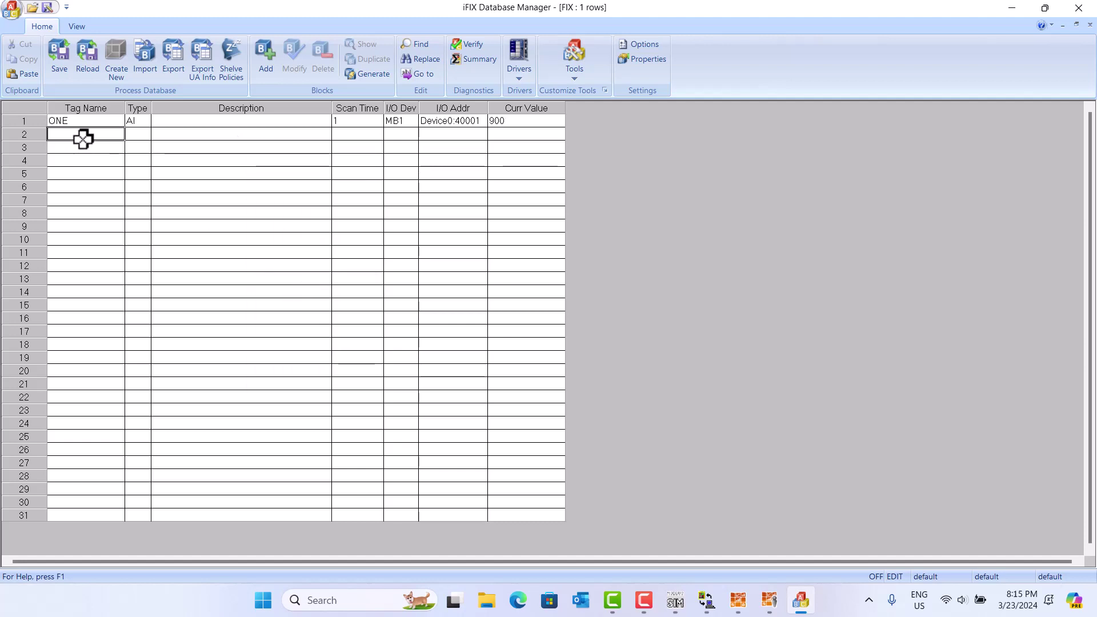
{"action": "right_click", "coordinate": [83, 139]}
{"action": "double_click", "coordinate": [74, 133]}
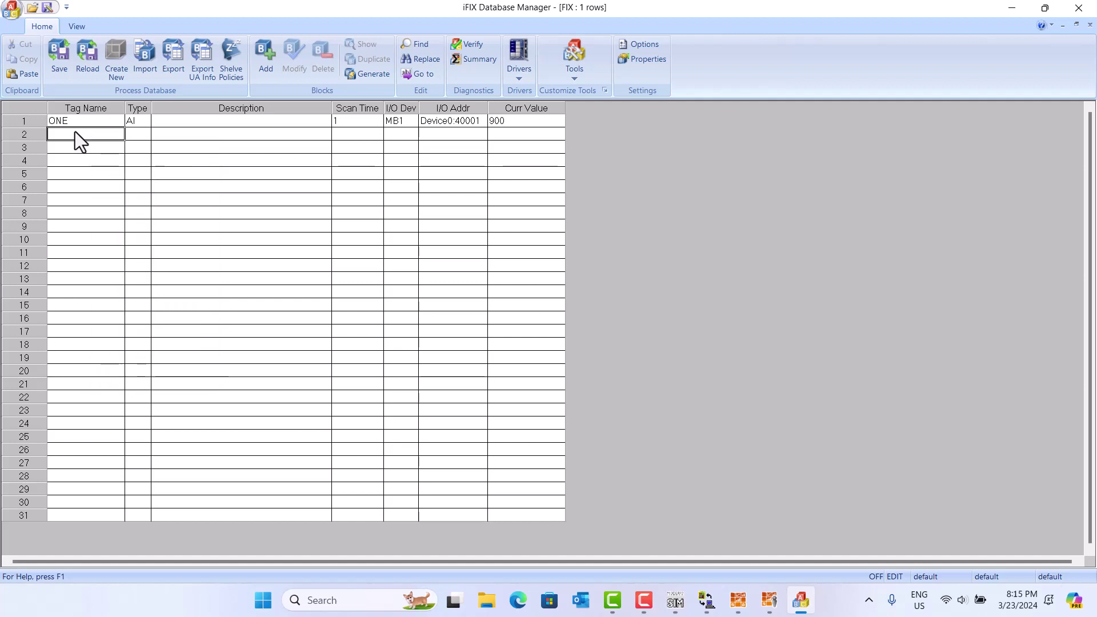
Create Analog Input tag TWO using the MB1 Modicon Modbus driver.
{"action": "left_click", "coordinate": [449, 231]}
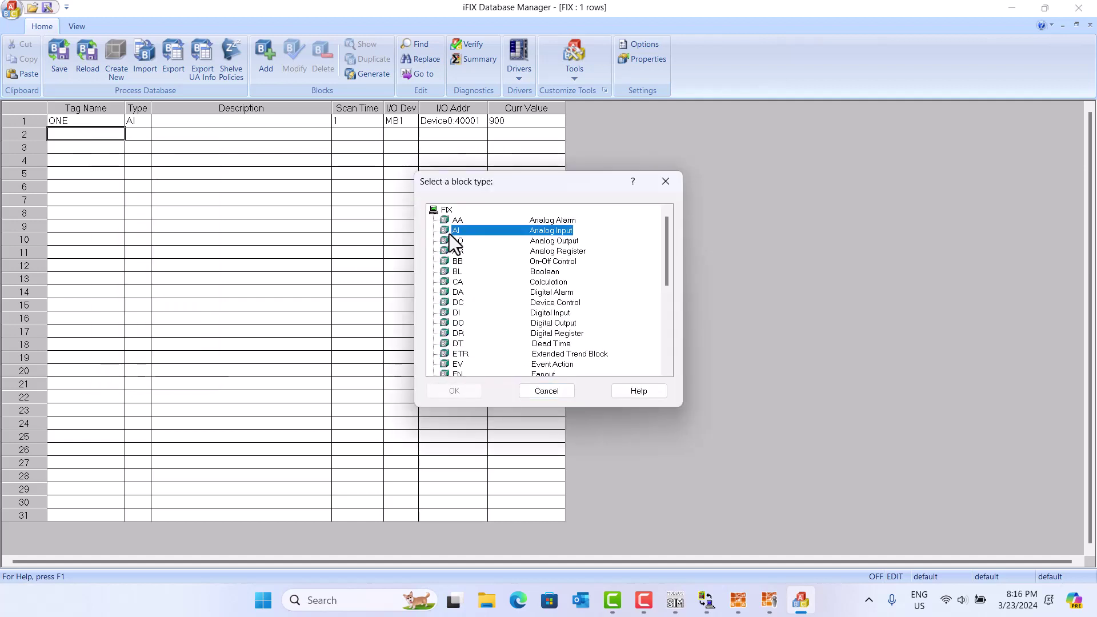
{"action": "left_click", "coordinate": [468, 396]}
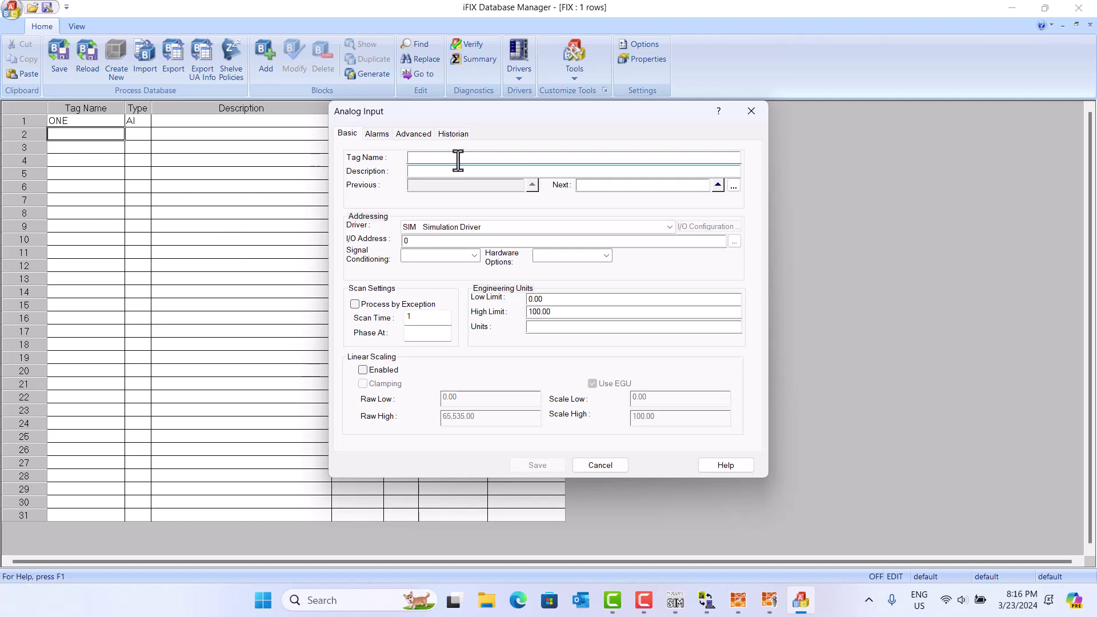
{"action": "type", "text": "TWO"}
{"action": "left_click", "coordinate": [668, 231]}
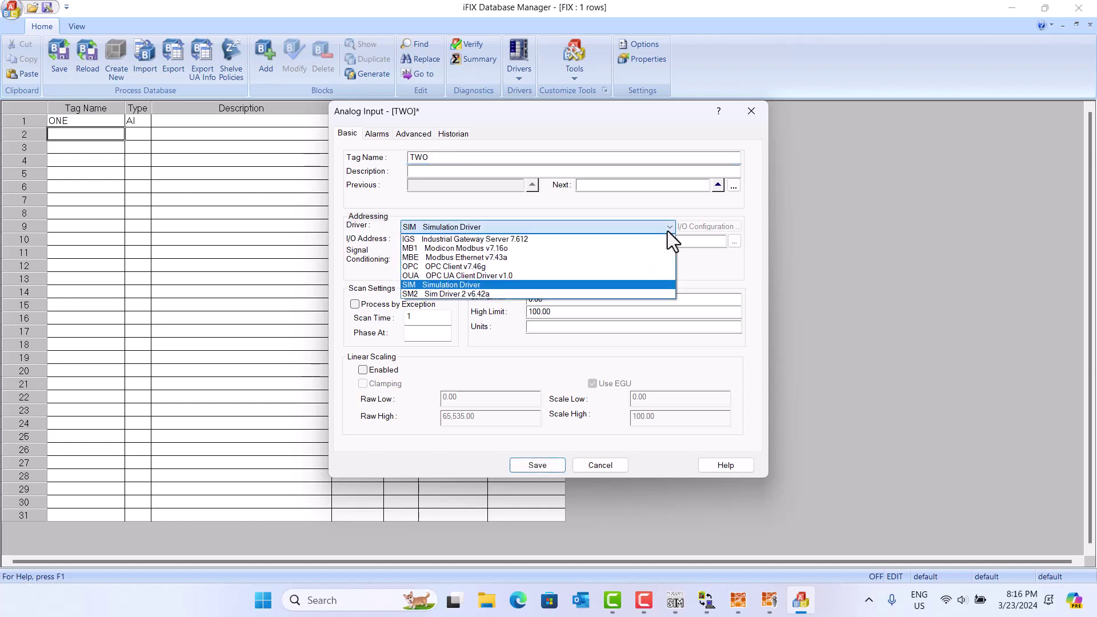
{"action": "left_click", "coordinate": [495, 249]}
Set tag TWO's I/O address to Device0:40002.
{"action": "left_click", "coordinate": [467, 241]}
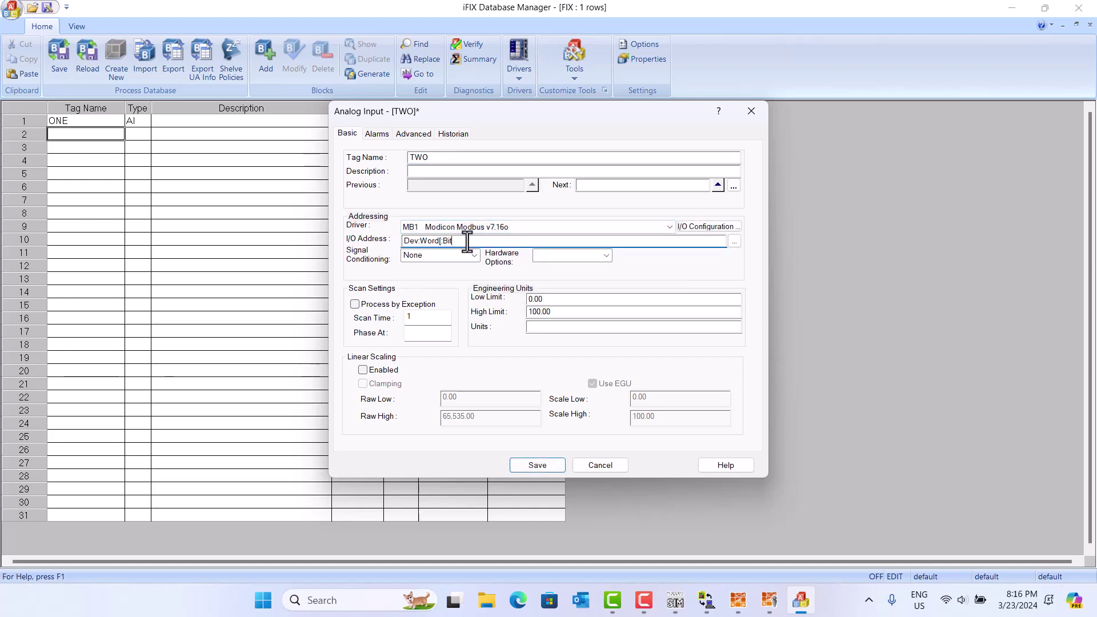
{"action": "key", "text": "BackSpace"}
{"action": "key", "text": "BackSpace"}
{"action": "key", "text": "BackSpace"}
{"action": "key", "text": "BackSpace"}
{"action": "key", "text": "BackSpace"}
{"action": "key", "text": "BackSpace"}
{"action": "key", "text": "BackSpace"}
{"action": "key", "text": "BackSpace"}
{"action": "key", "text": "BackSpace"}
{"action": "key", "text": "BackSpace"}
{"action": "key", "text": "BackSpace"}
{"action": "key", "text": "BackSpace"}
{"action": "key", "text": "BackSpace"}
{"action": "key", "text": "BackSpace"}
{"action": "right_click", "coordinate": [468, 241]}
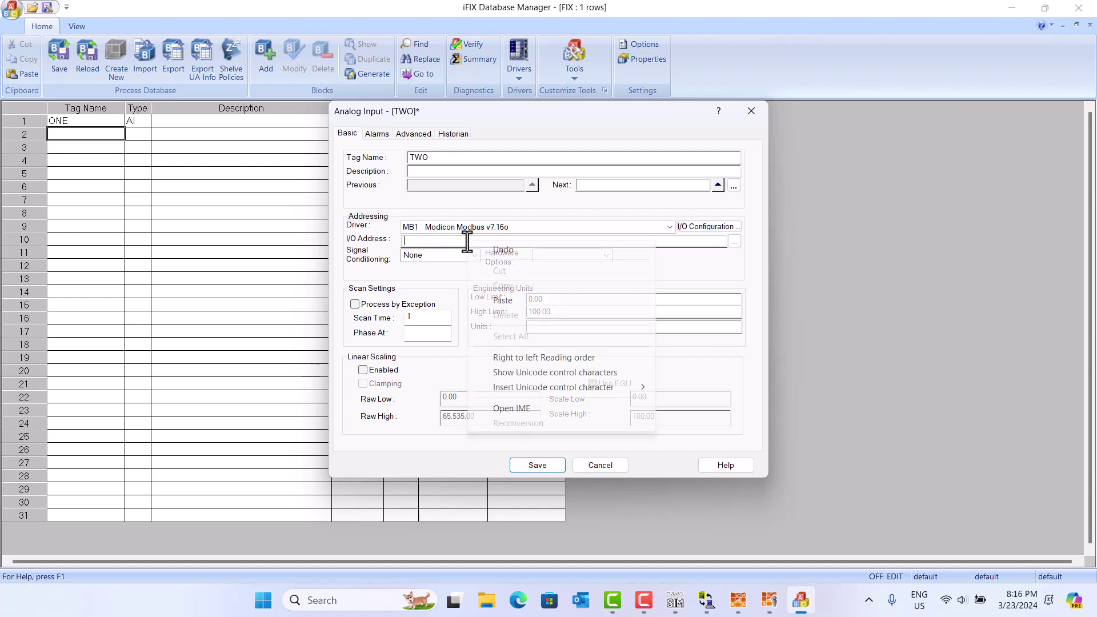
{"action": "left_click", "coordinate": [503, 301]}
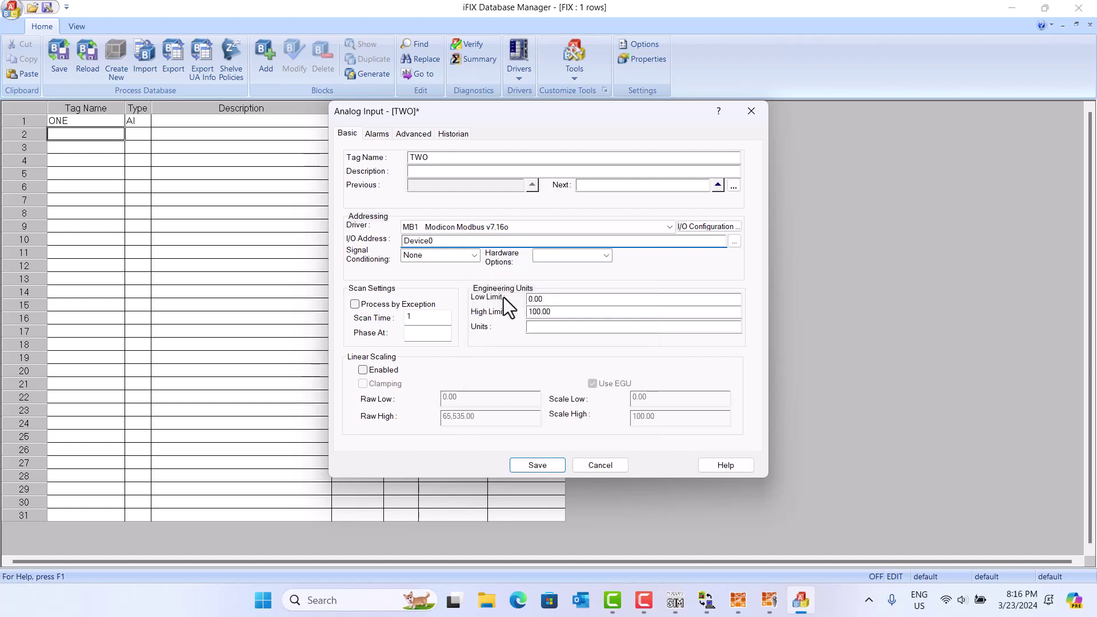
{"action": "type", "text": "40002"}
Give tag TWO limits 0 to 32767, save it, and place it on scan.
{"action": "left_click", "coordinate": [556, 303]}
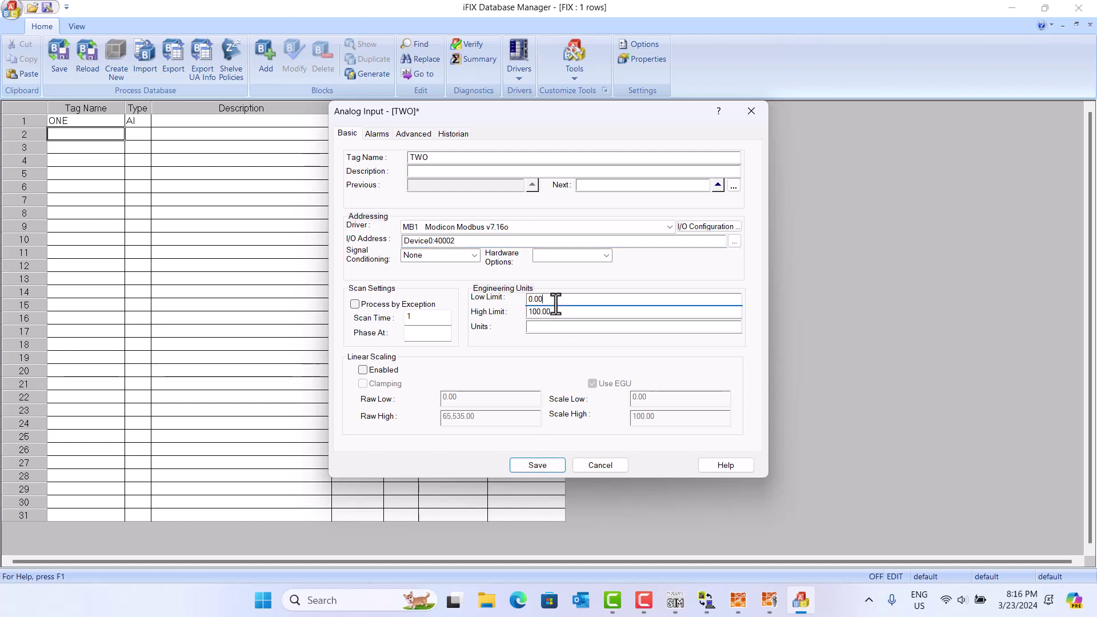
{"action": "key", "text": "BackSpace"}
{"action": "key", "text": "BackSpace"}
{"action": "key", "text": "BackSpace"}
{"action": "key", "text": "BackSpace"}
{"action": "type", "text": "0"}
{"action": "left_click", "coordinate": [567, 313]}
{"action": "key", "text": "BackSpace"}
{"action": "key", "text": "BackSpace"}
{"action": "key", "text": "BackSpace"}
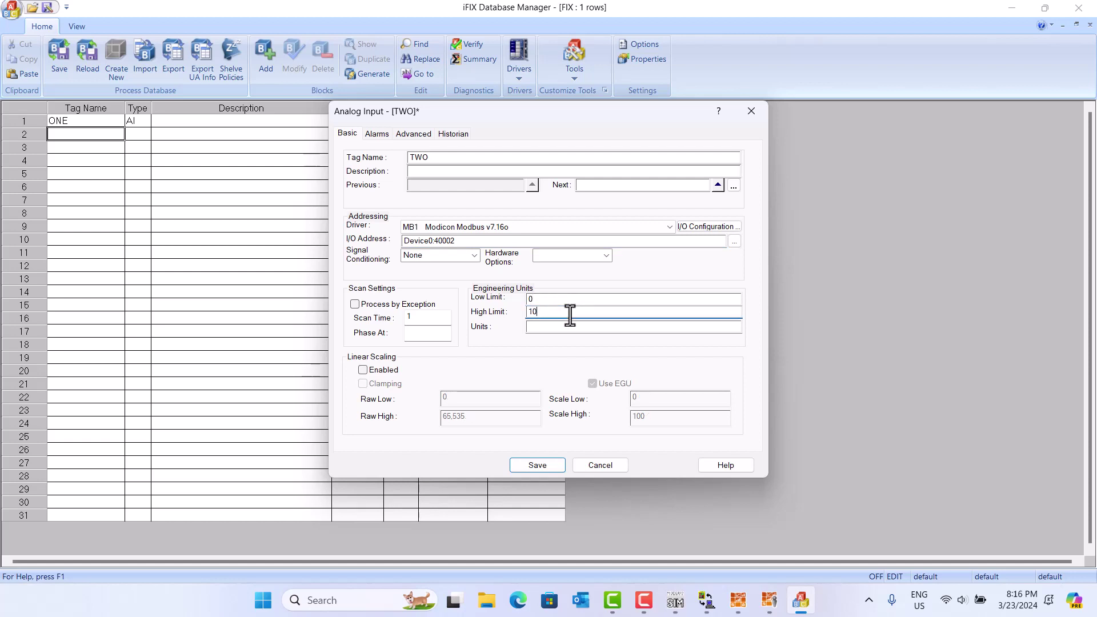
{"action": "key", "text": "BackSpace"}
{"action": "key", "text": "BackSpace"}
{"action": "type", "text": "32"}
{"action": "type", "text": "767"}
{"action": "left_click", "coordinate": [537, 465]}
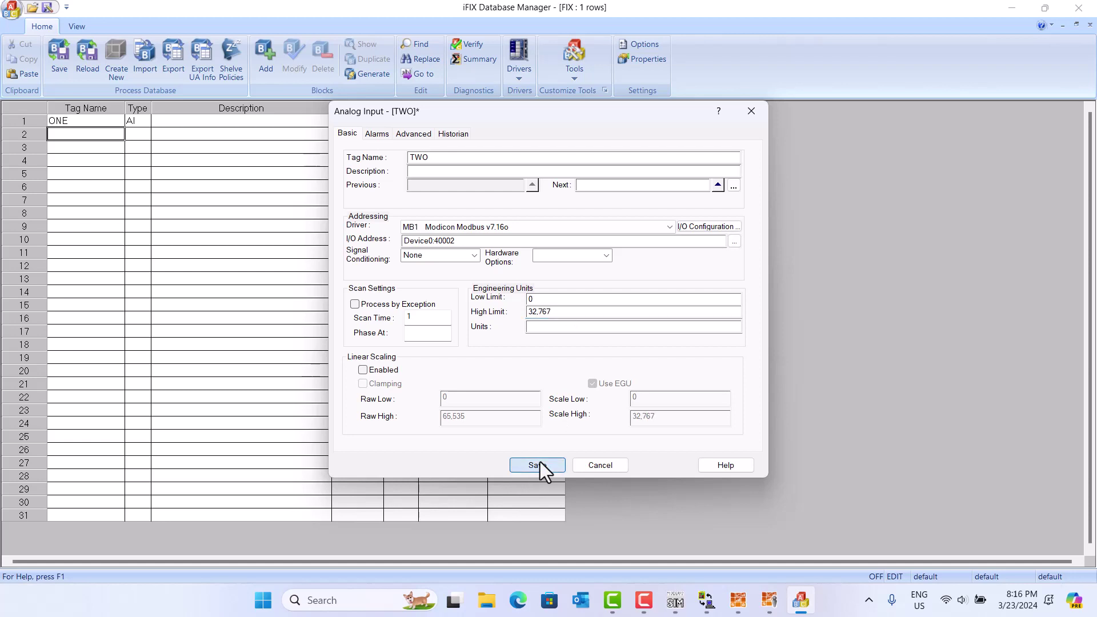
{"action": "left_click", "coordinate": [382, 372]}
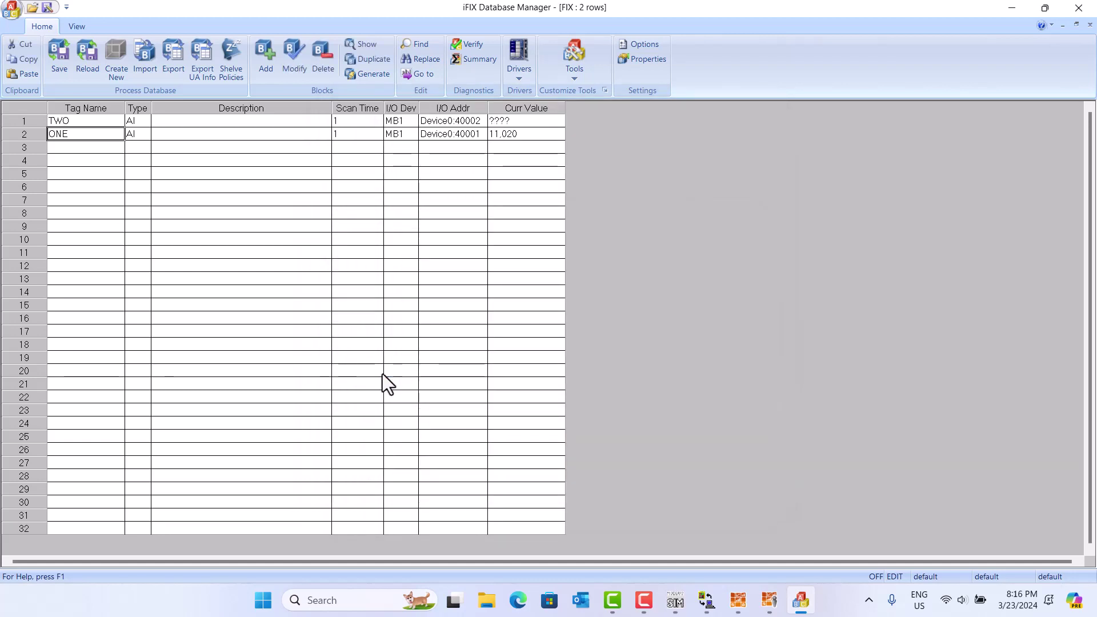
Add an Analog Input block named THREE in row 3.
{"action": "left_click", "coordinate": [107, 153]}
{"action": "right_click", "coordinate": [108, 153]}
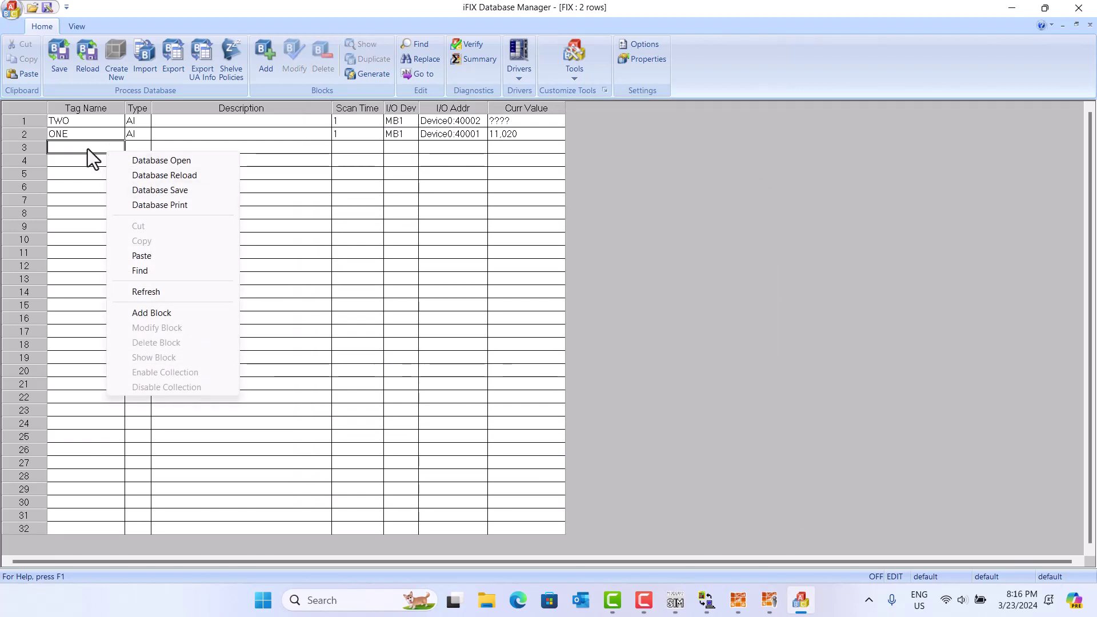
{"action": "double_click", "coordinate": [88, 148]}
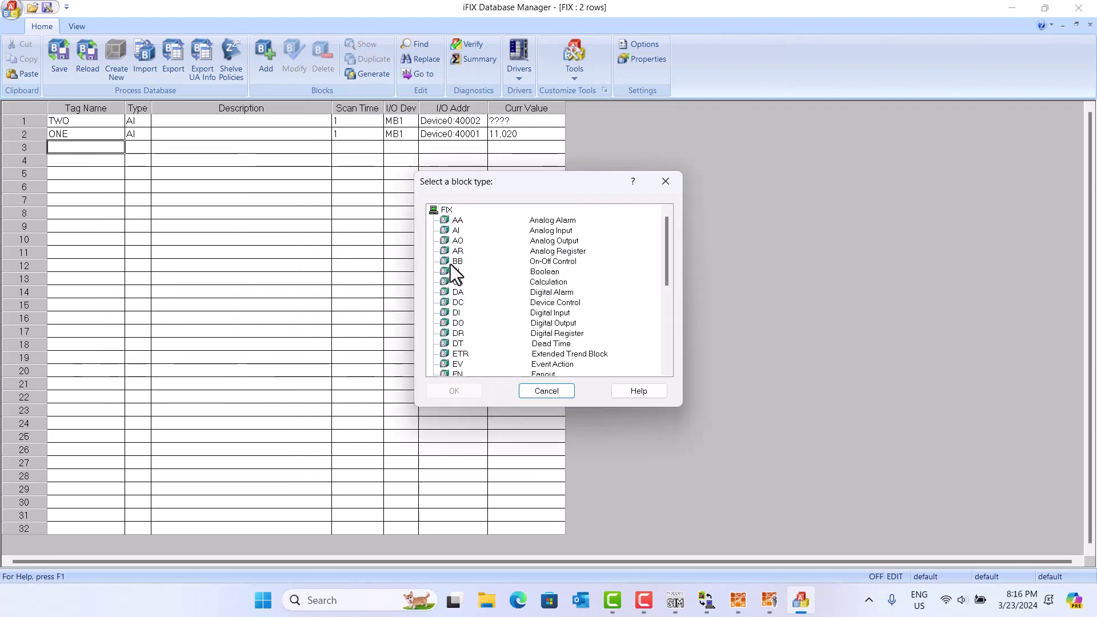
{"action": "left_click", "coordinate": [456, 231]}
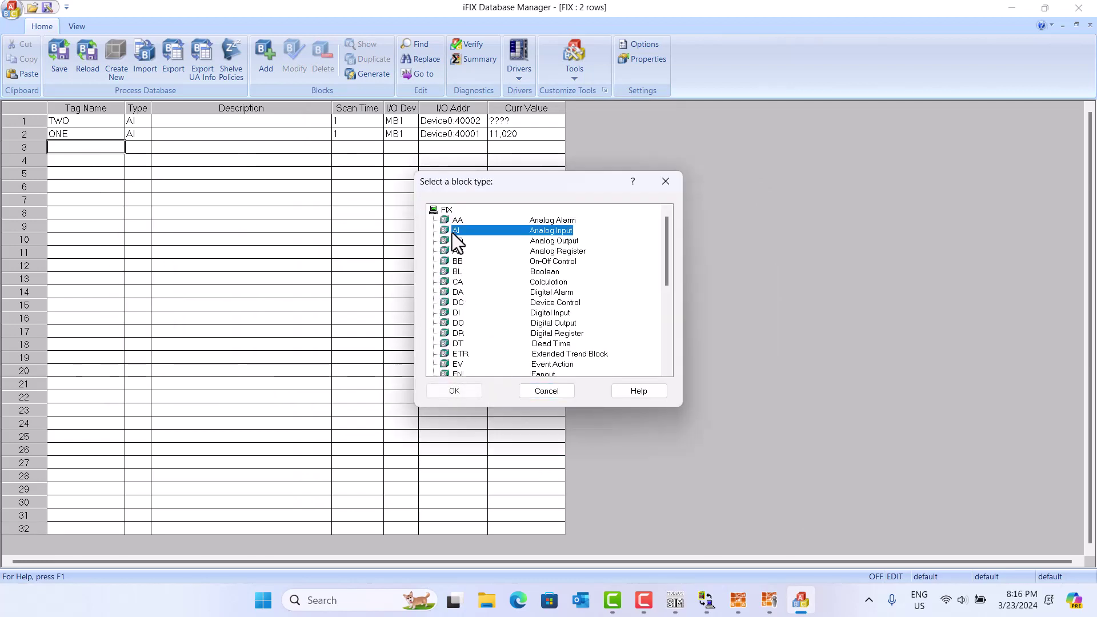
{"action": "left_click", "coordinate": [460, 390]}
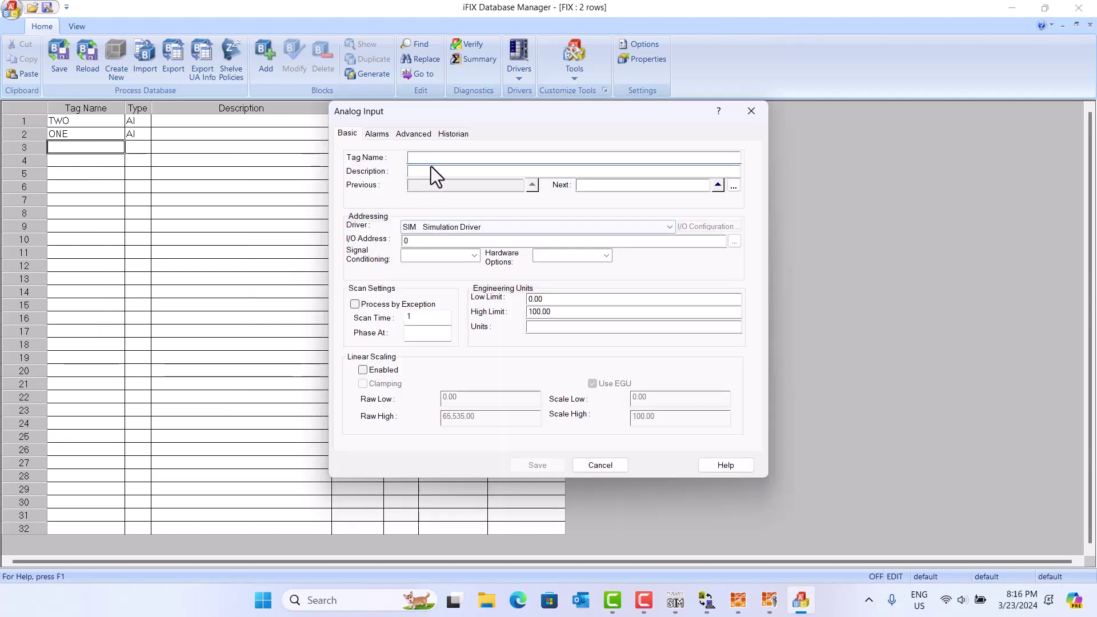
{"action": "type", "text": "THREE"}
Assign tag THREE the MB1 driver and paste Device0 as its I/O address.
{"action": "left_click", "coordinate": [663, 226]}
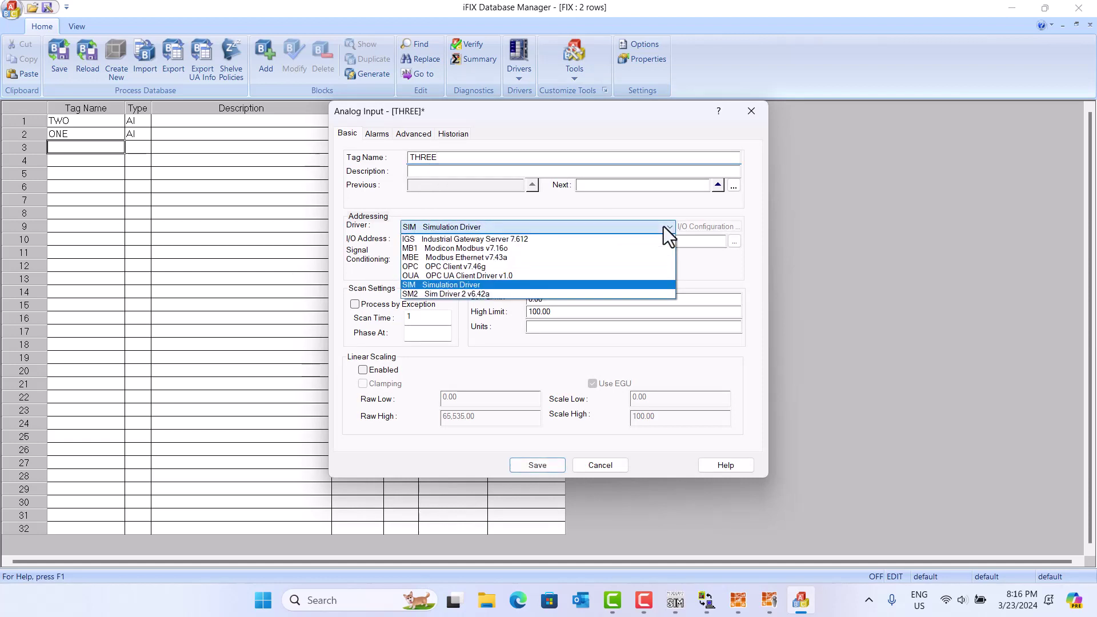
{"action": "left_click", "coordinate": [509, 250]}
{"action": "left_click", "coordinate": [493, 240]}
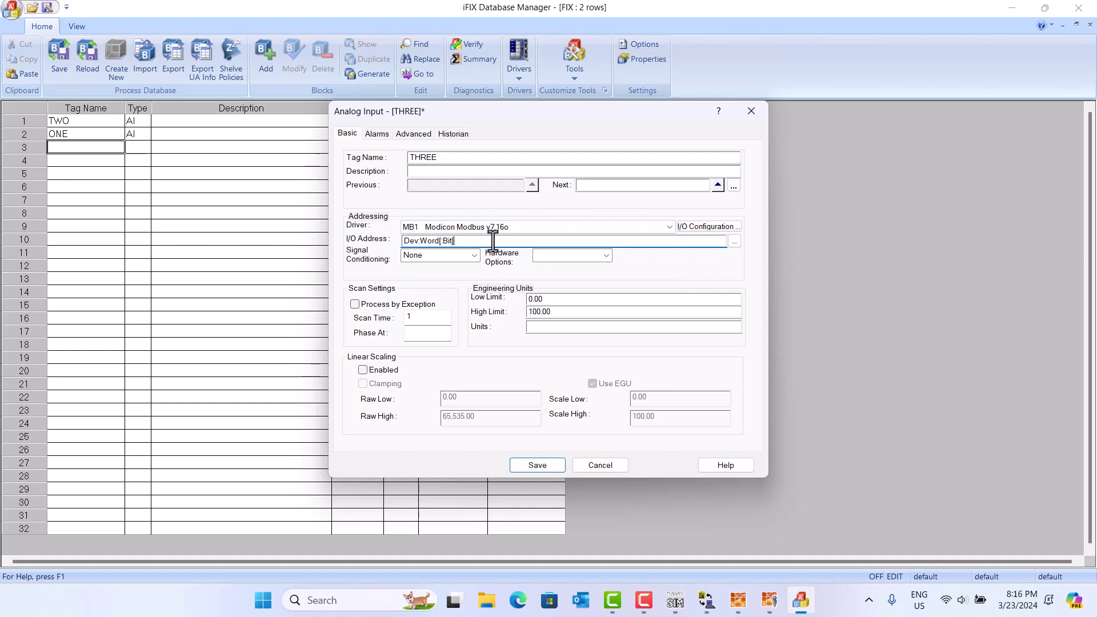
{"action": "key", "text": "BackSpace"}
{"action": "key", "text": "BackSpace"}
{"action": "key", "text": "BackSpace"}
{"action": "key", "text": "BackSpace"}
{"action": "key", "text": "BackSpace"}
{"action": "key", "text": "BackSpace"}
{"action": "key", "text": "BackSpace"}
{"action": "key", "text": "BackSpace"}
{"action": "key", "text": "BackSpace"}
{"action": "key", "text": "BackSpace"}
{"action": "key", "text": "BackSpace"}
{"action": "key", "text": "BackSpace"}
{"action": "key", "text": "BackSpace"}
{"action": "right_click", "coordinate": [495, 242]}
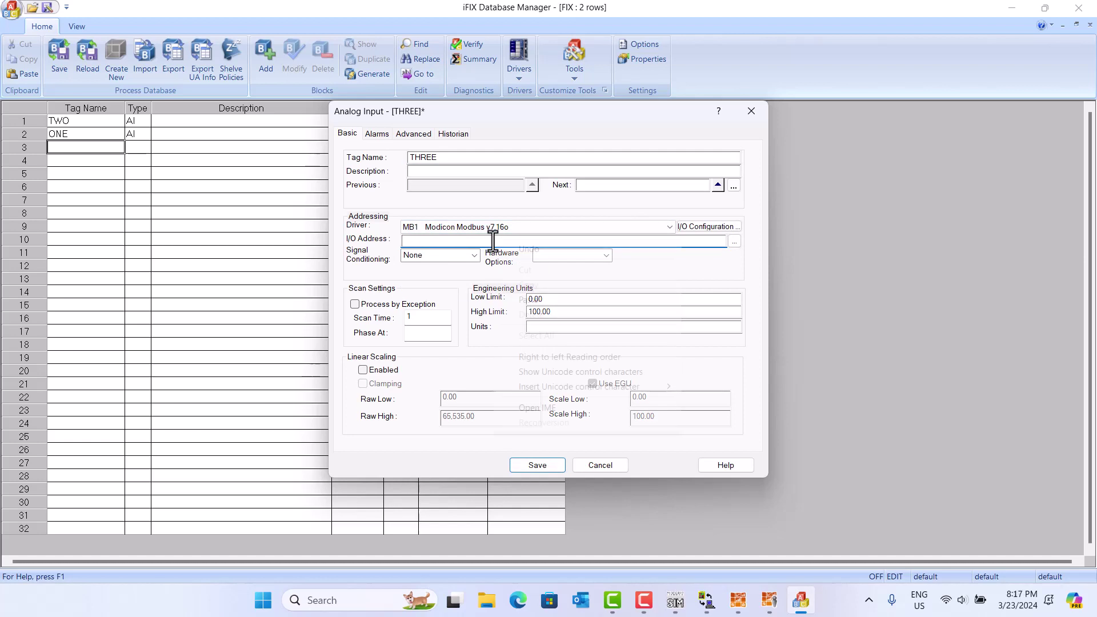
{"action": "left_click", "coordinate": [529, 299]}
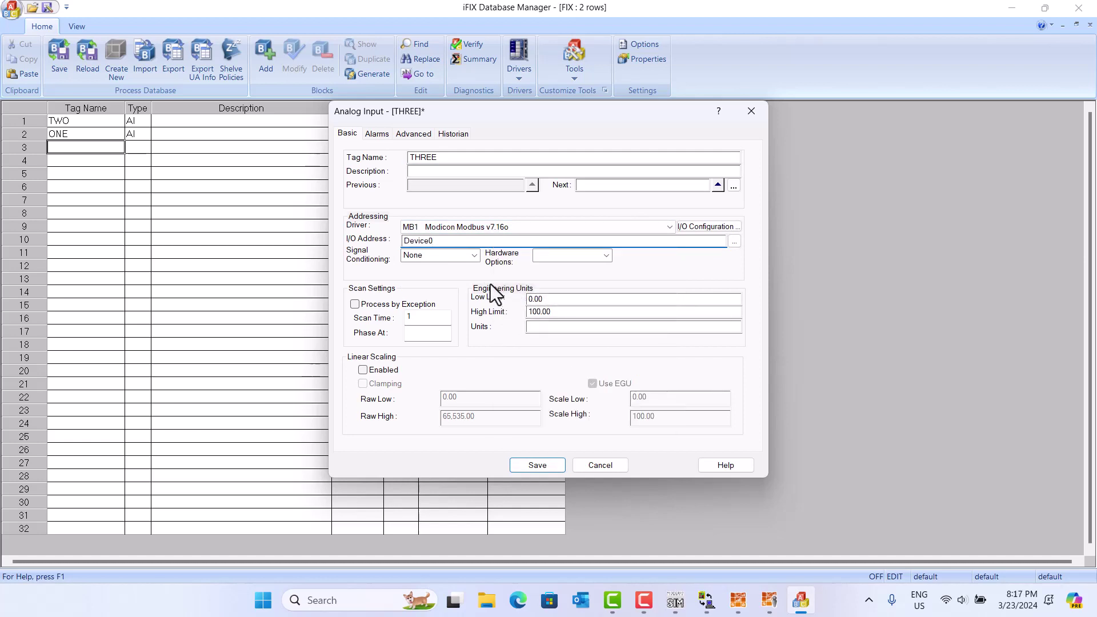
Launch the Server Configurator, then close it without saving the driver configuration changes.
{"action": "left_click", "coordinate": [563, 303]}
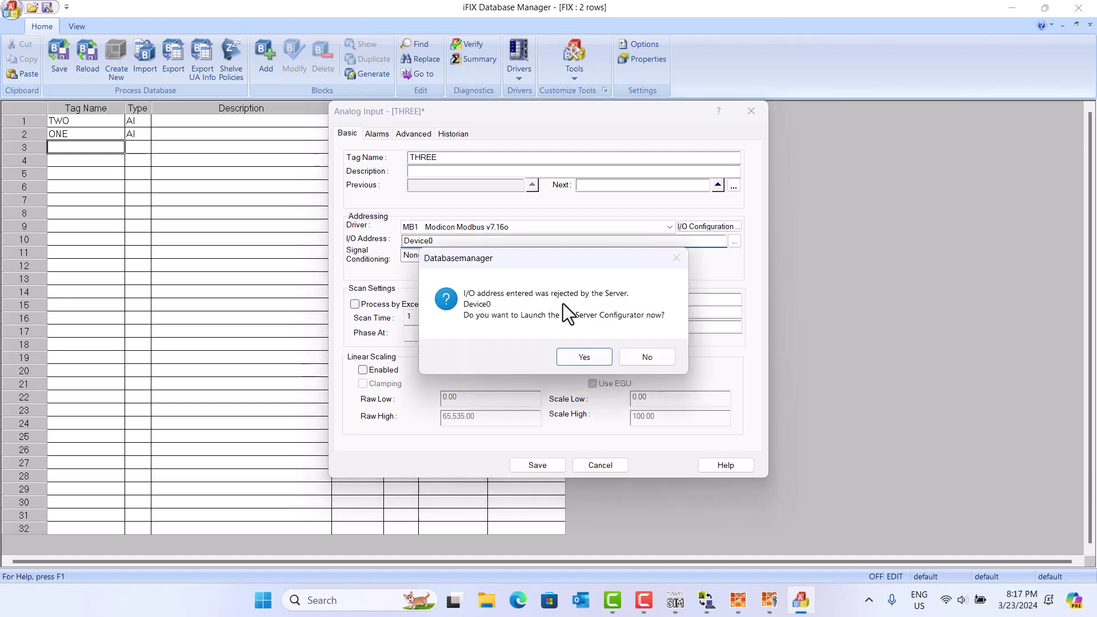
{"action": "left_click", "coordinate": [584, 357]}
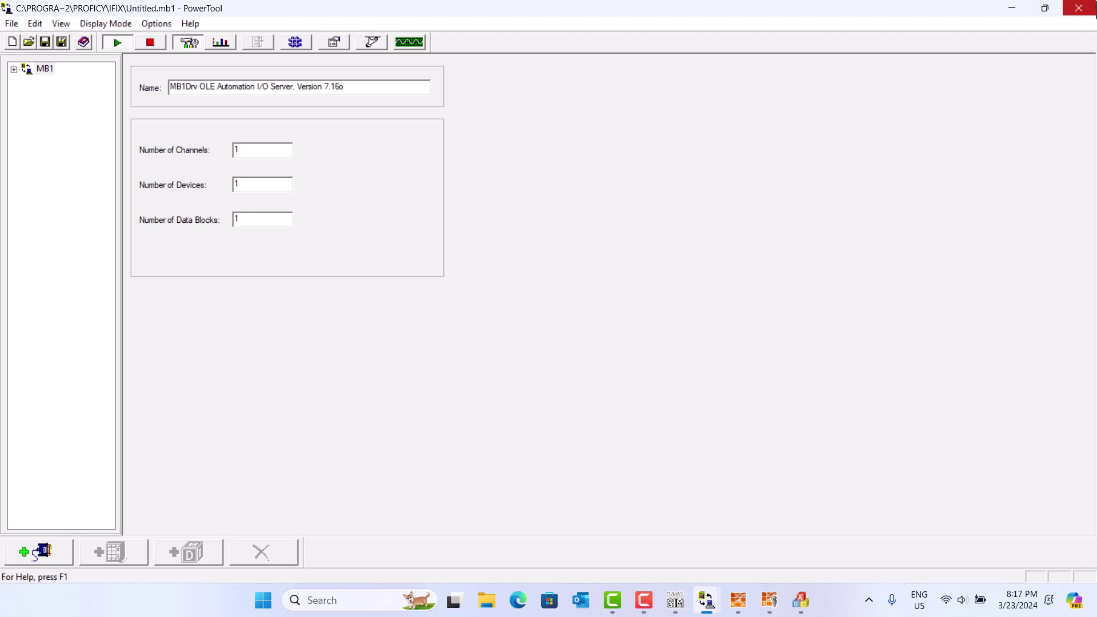
{"action": "left_click", "coordinate": [1078, 8]}
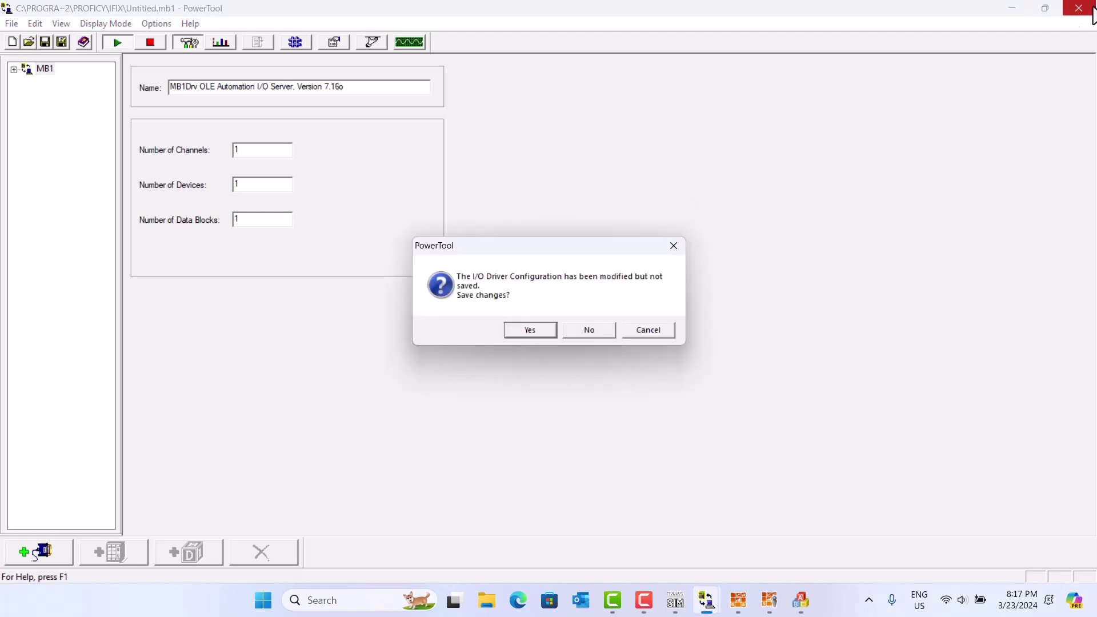
{"action": "left_click", "coordinate": [589, 330]}
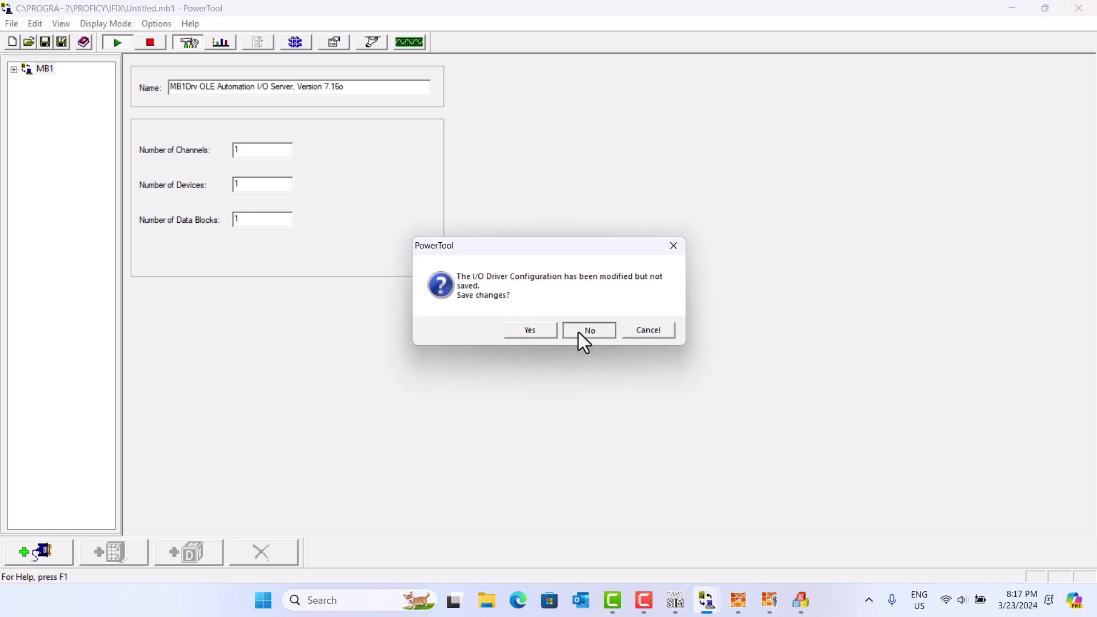
Set THREE's address to Device0:40003 with limits 0 to 32767, save it, and place it on scan.
{"action": "left_click", "coordinate": [532, 245]}
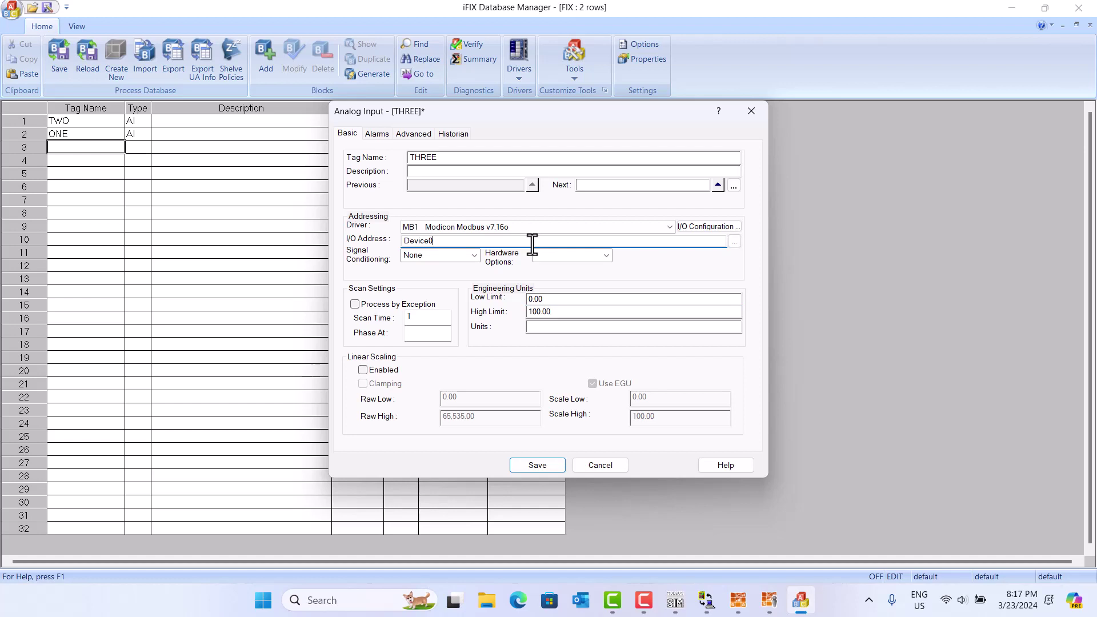
{"action": "type", "text": ":40003"}
{"action": "left_click", "coordinate": [552, 301]}
{"action": "key", "text": "BackSpace"}
{"action": "key", "text": "BackSpace"}
{"action": "key", "text": "BackSpace"}
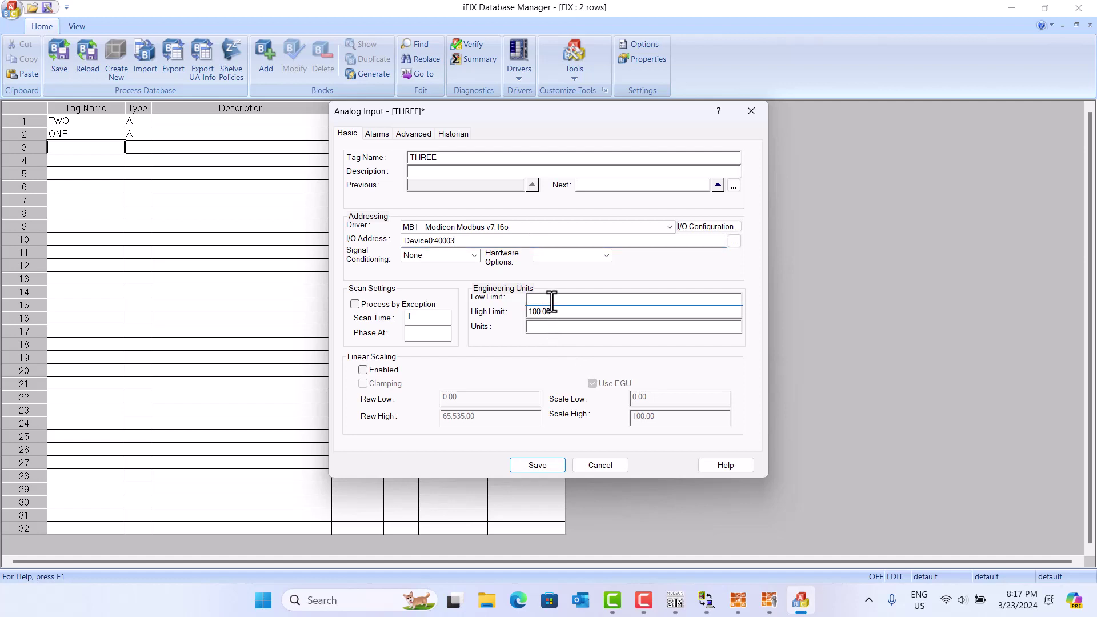
{"action": "type", "text": "0"}
{"action": "left_click", "coordinate": [561, 314]}
{"action": "key", "text": "BackSpace"}
{"action": "key", "text": "BackSpace"}
{"action": "key", "text": "BackSpace"}
{"action": "key", "text": "BackSpace"}
{"action": "key", "text": "BackSpace"}
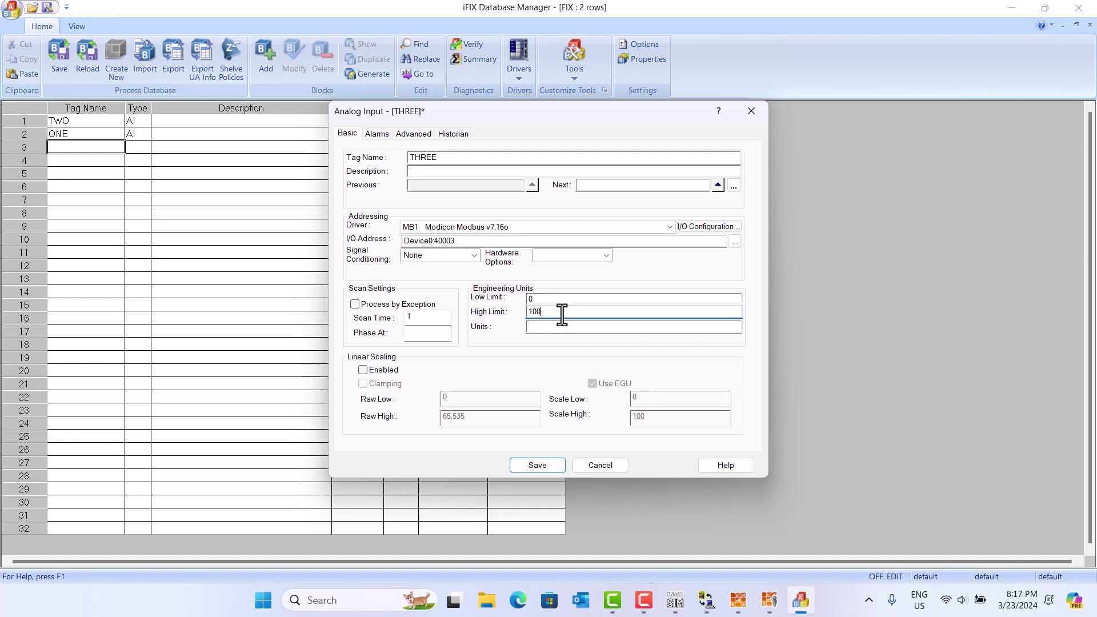
{"action": "key", "text": "BackSpace"}
{"action": "type", "text": "32767"}
{"action": "left_click", "coordinate": [526, 467]}
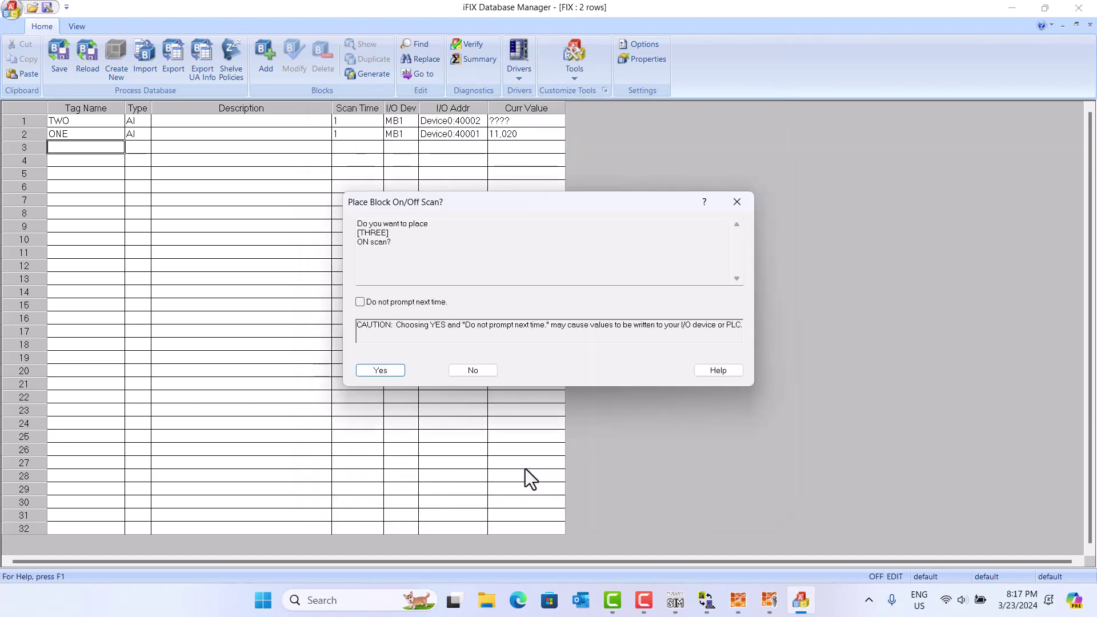
{"action": "left_click", "coordinate": [380, 371]}
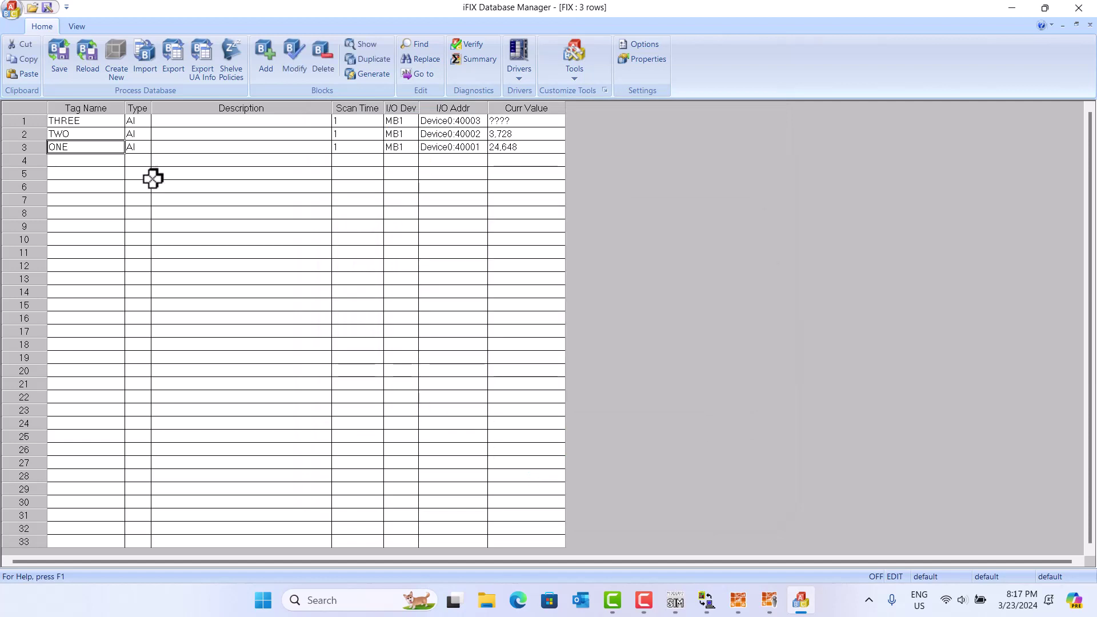
Refresh the tag values, save the process database, and minimize Database Manager.
{"action": "right_click", "coordinate": [179, 162]}
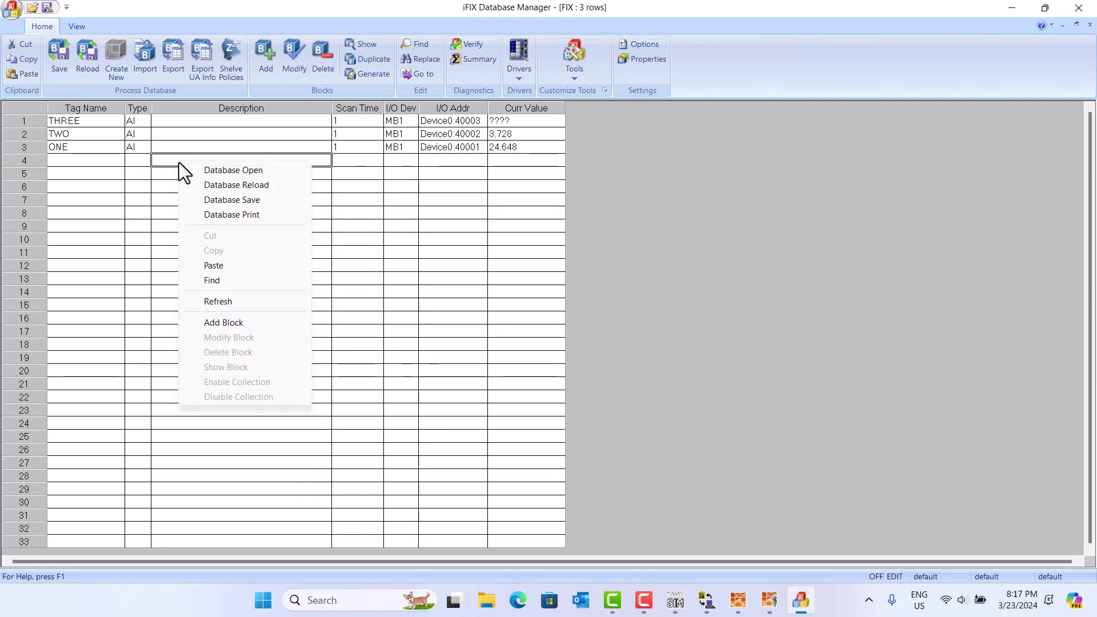
{"action": "left_click", "coordinate": [219, 302]}
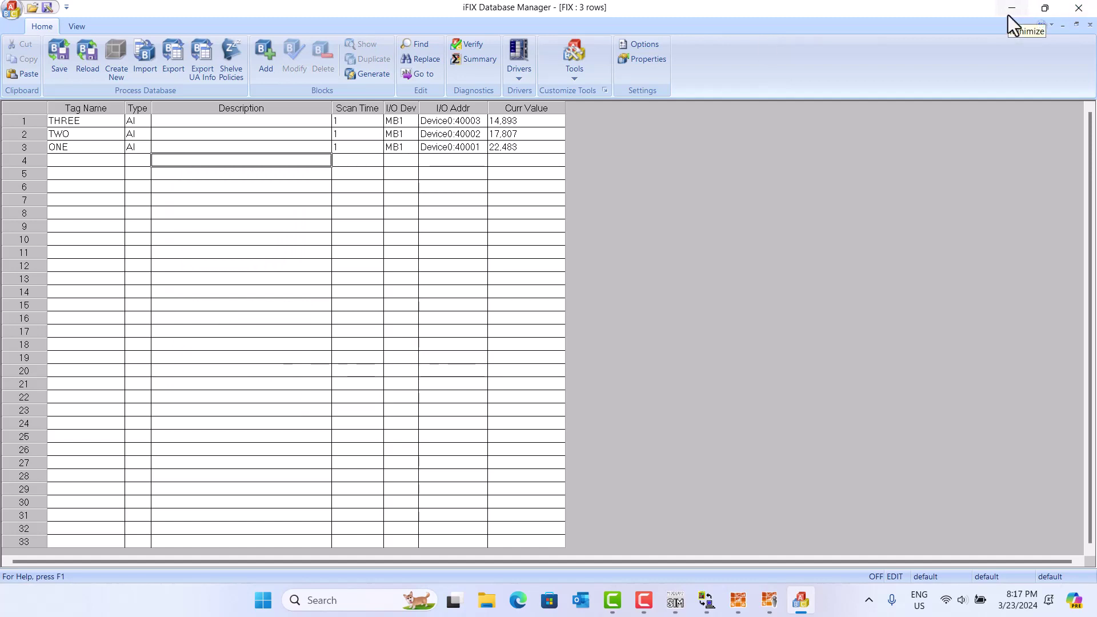
{"action": "left_click", "coordinate": [56, 56]}
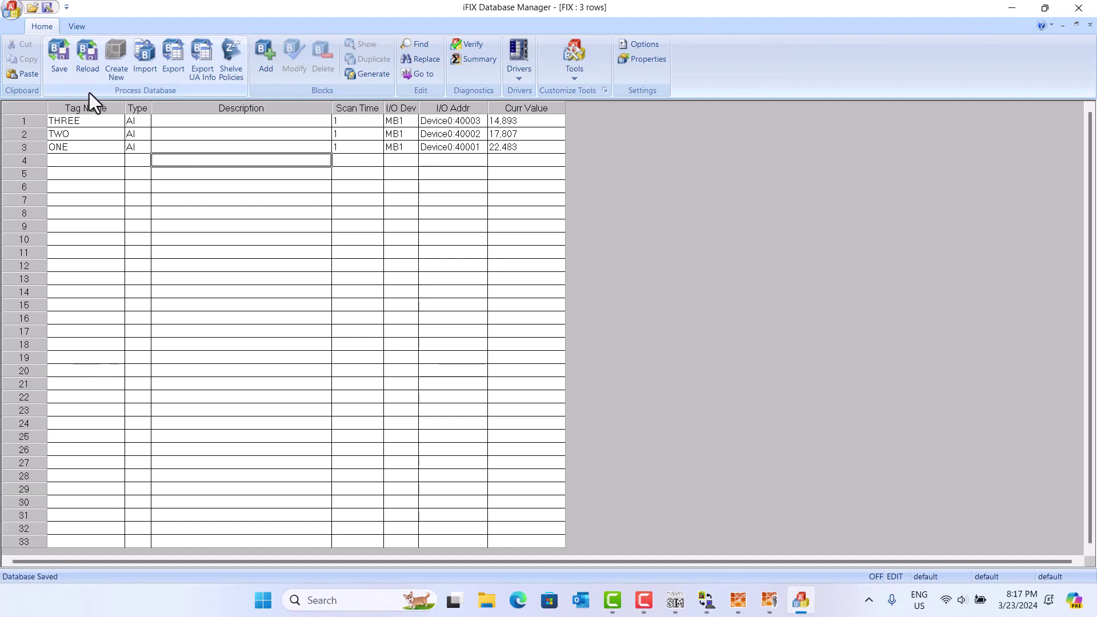
{"action": "left_click", "coordinate": [1010, 7]}
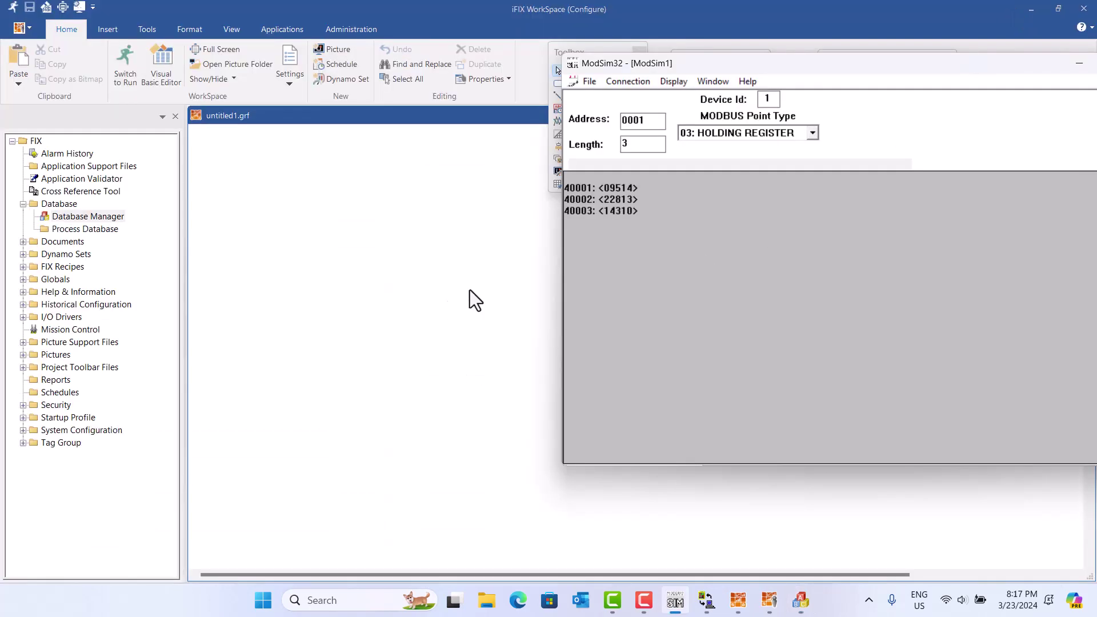
Move the ModSim32 window aside and minimize it.
{"action": "left_click_drag", "start_coordinate": [1020, 61], "coordinate": [859, 141]}
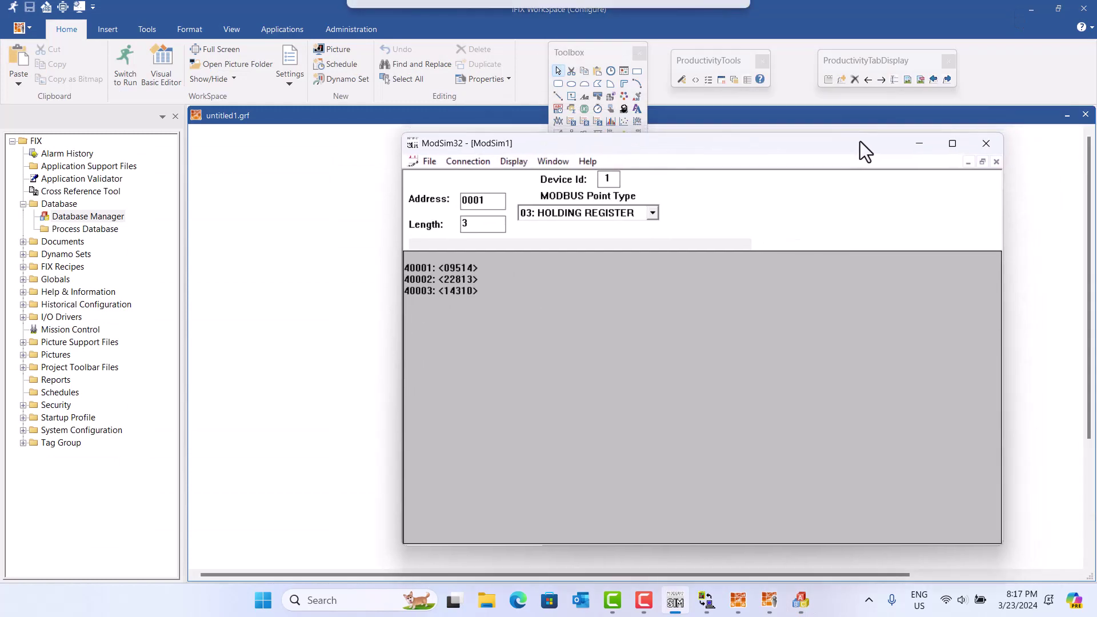
{"action": "left_click", "coordinate": [919, 144]}
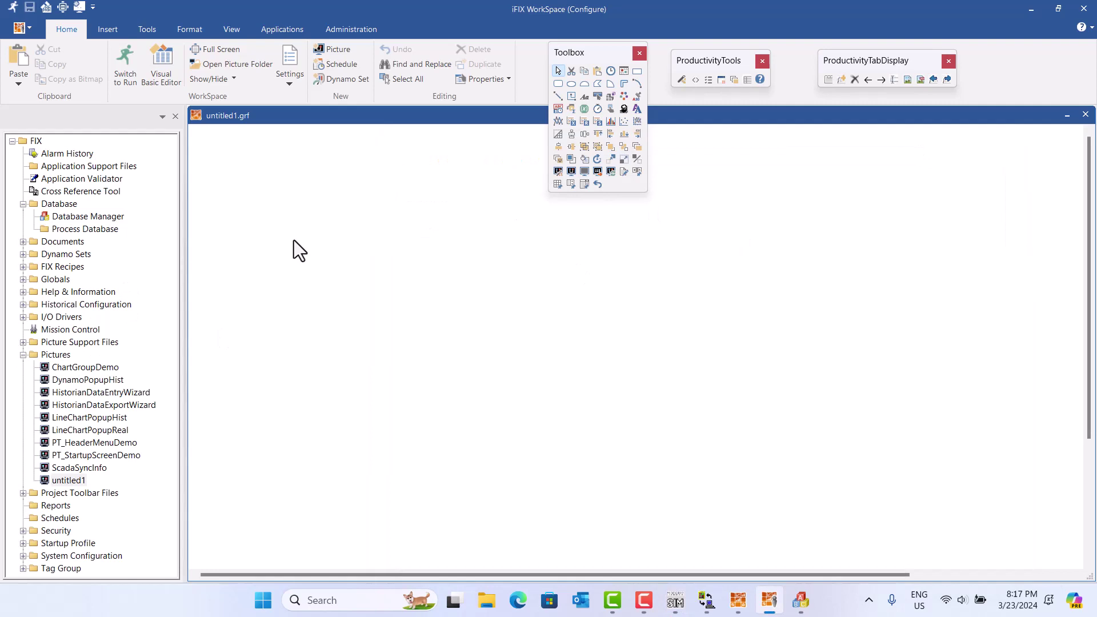
Draw a datalink on untitled1 and set its source to Fix32.FIX.ONE.F_CV.
{"action": "left_click", "coordinate": [112, 30]}
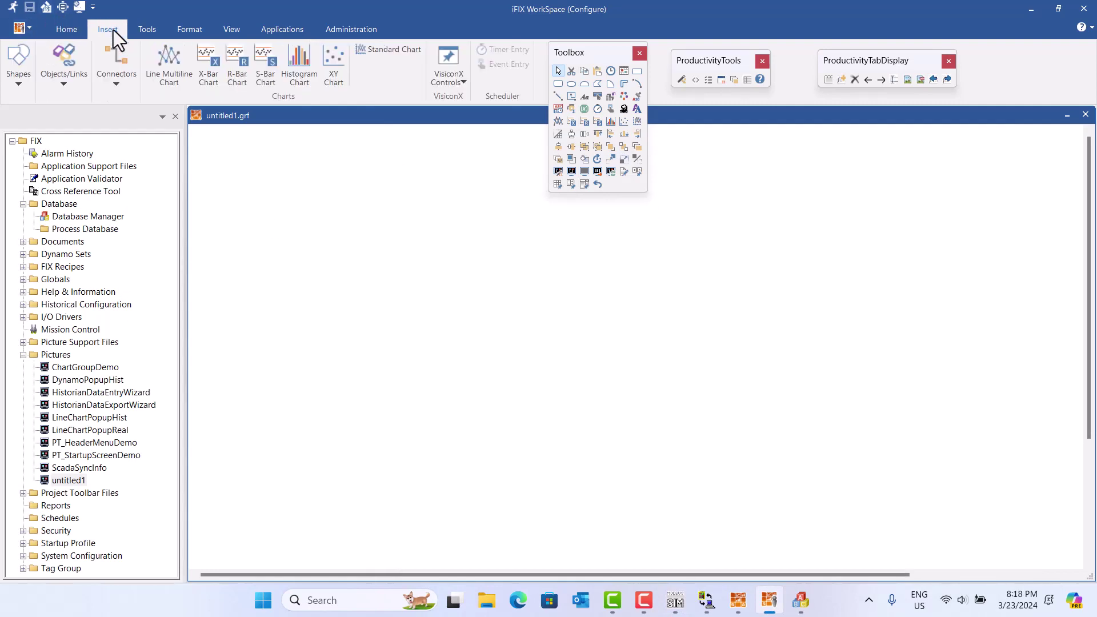
{"action": "left_click", "coordinate": [63, 85]}
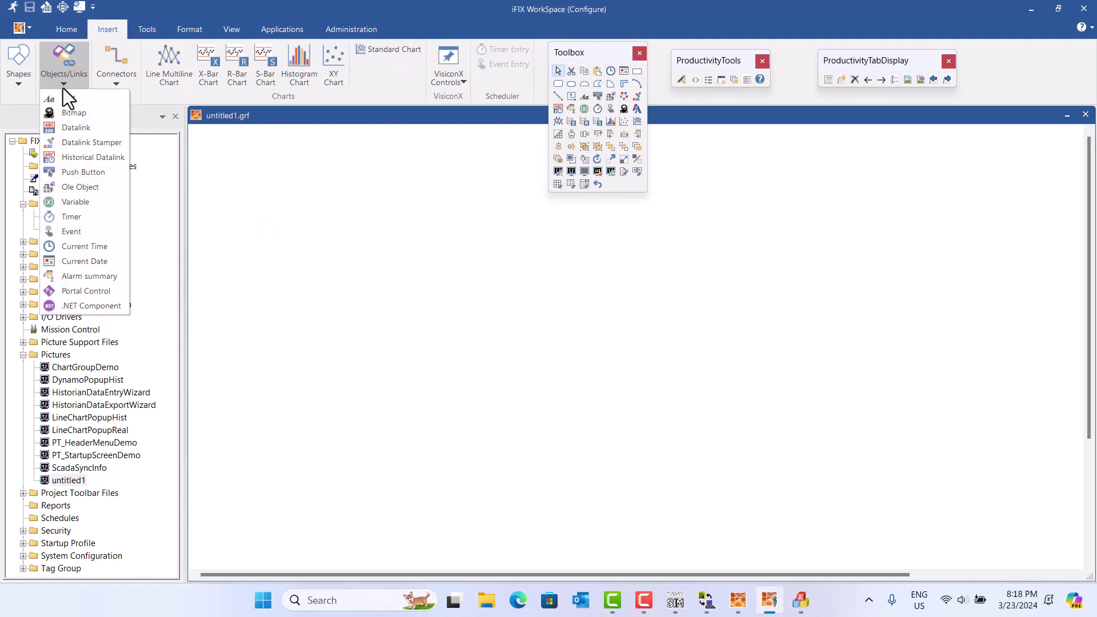
{"action": "left_click", "coordinate": [80, 132]}
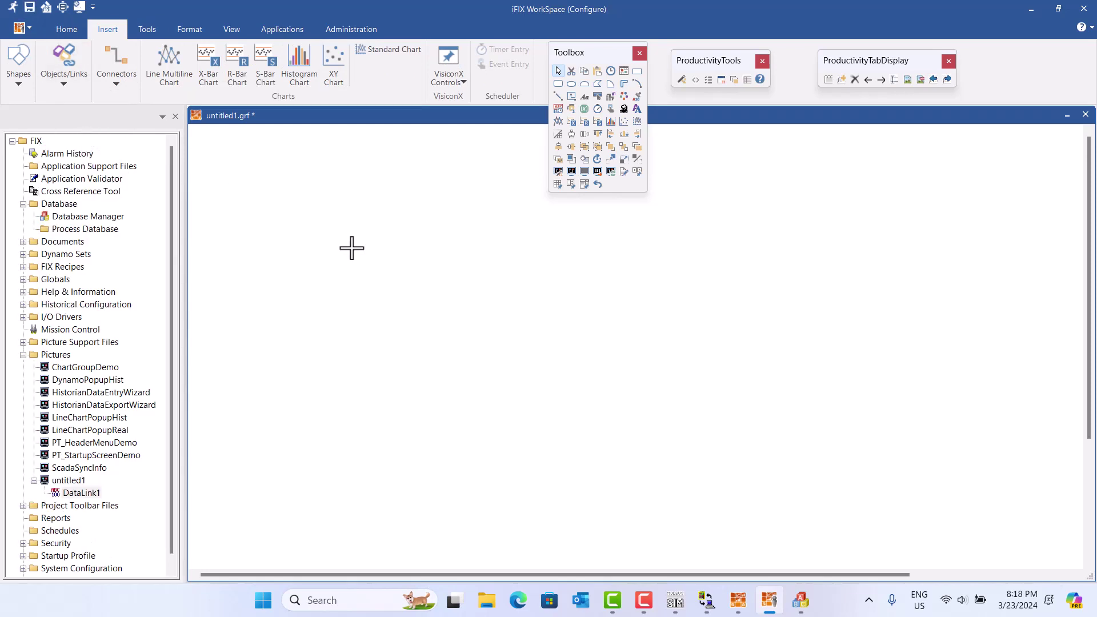
{"action": "left_click_drag", "start_coordinate": [325, 252], "coordinate": [454, 306]}
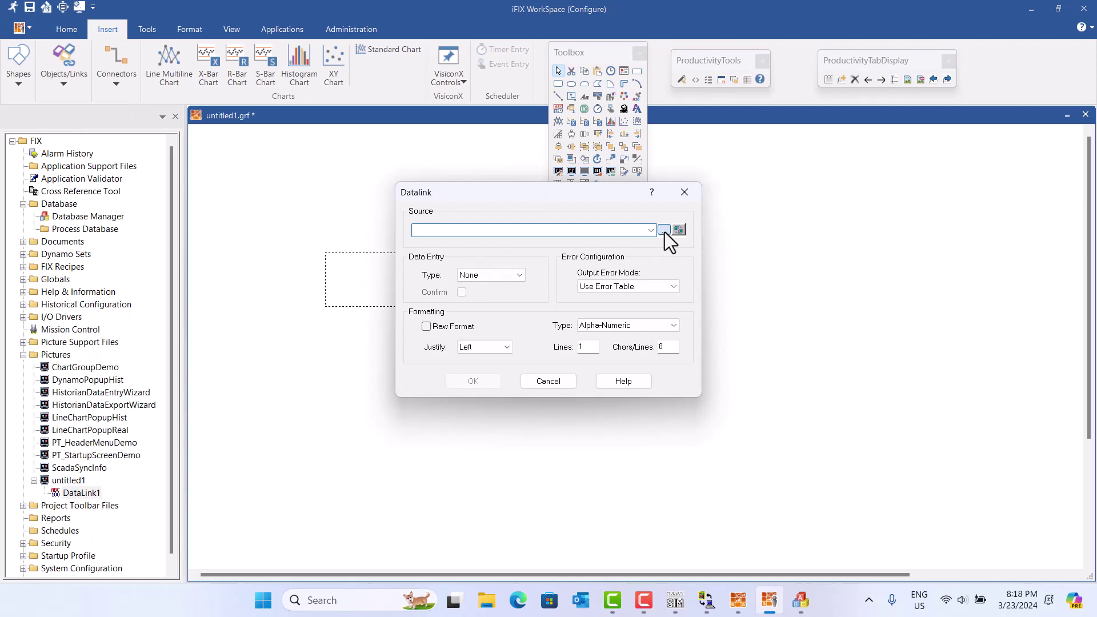
{"action": "left_click", "coordinate": [663, 231]}
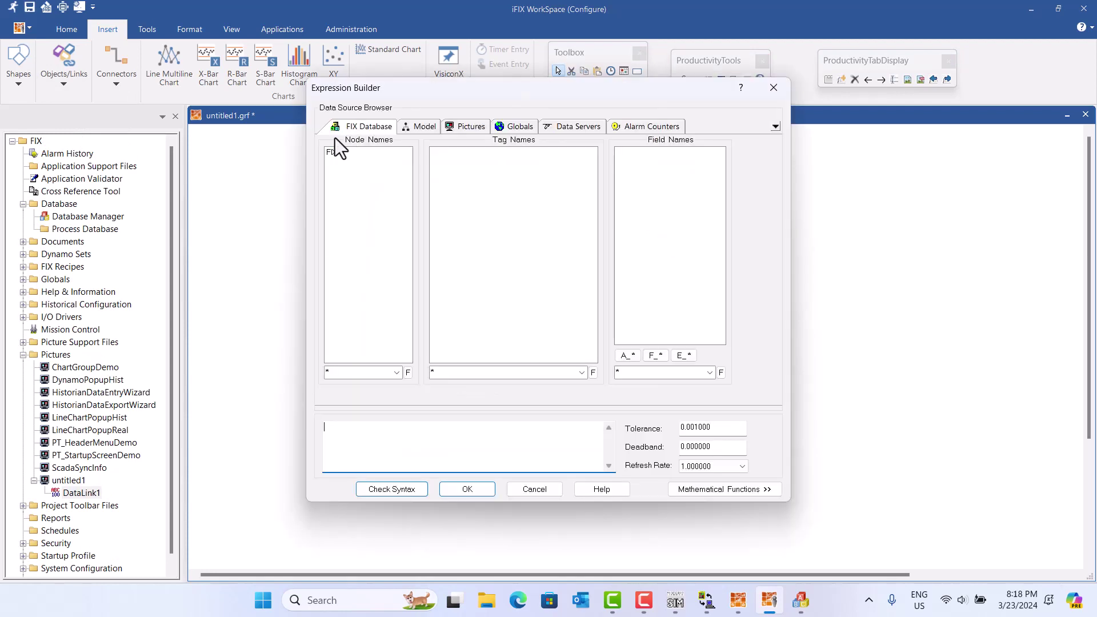
{"action": "left_click", "coordinate": [332, 153]}
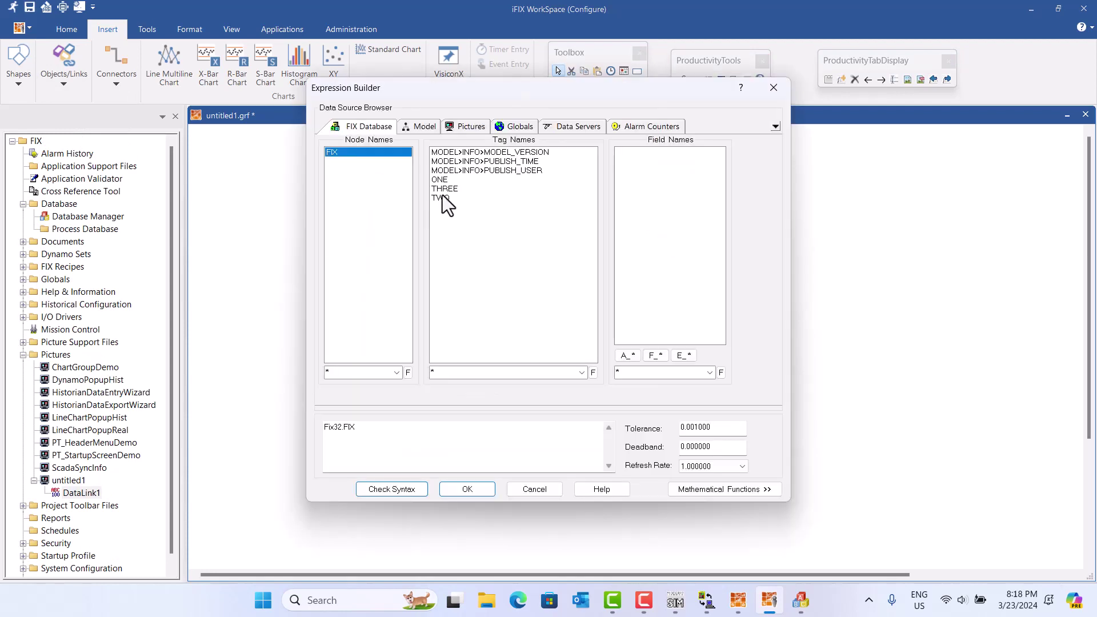
{"action": "left_click", "coordinate": [443, 180]}
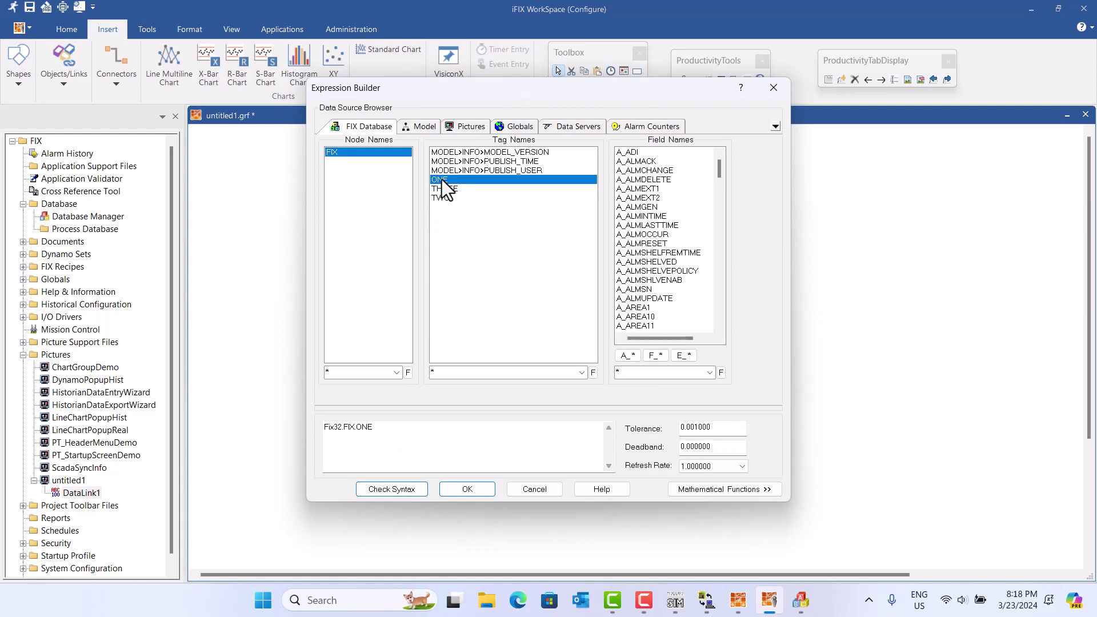
{"action": "left_click", "coordinate": [657, 358]}
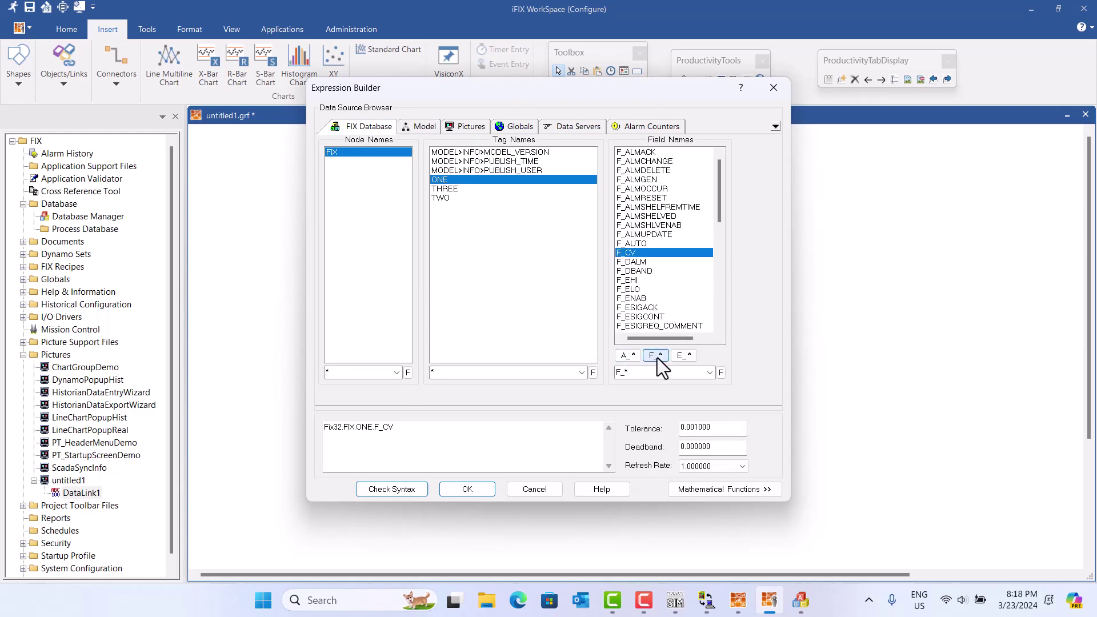
{"action": "double_click", "coordinate": [627, 255]}
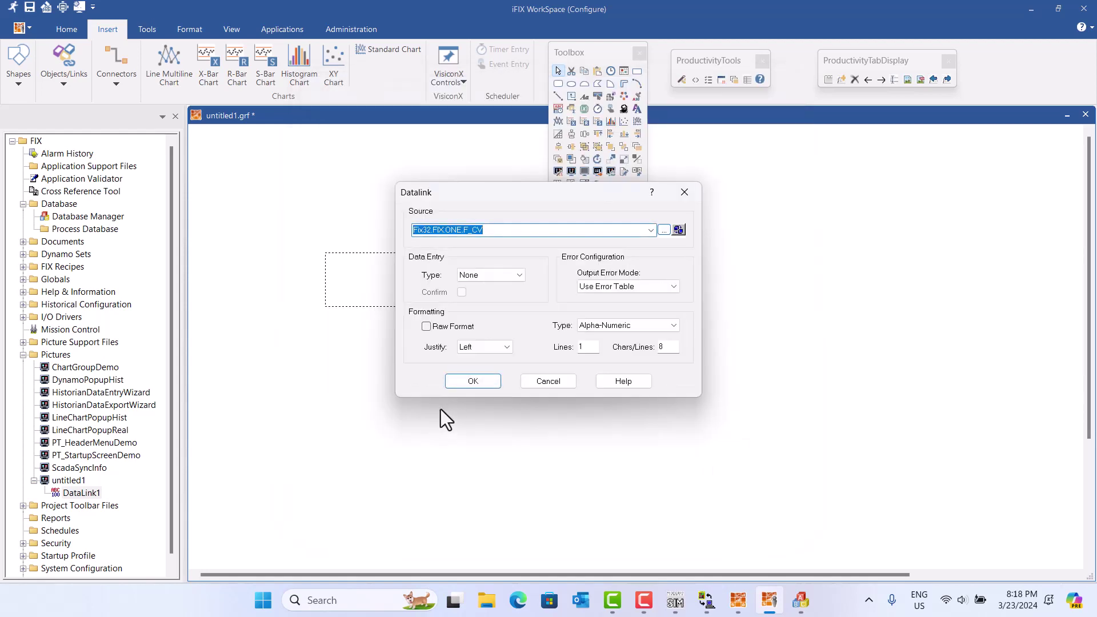
Place the datalink, duplicate it twice, and stack the three copies vertically.
{"action": "left_click", "coordinate": [471, 384]}
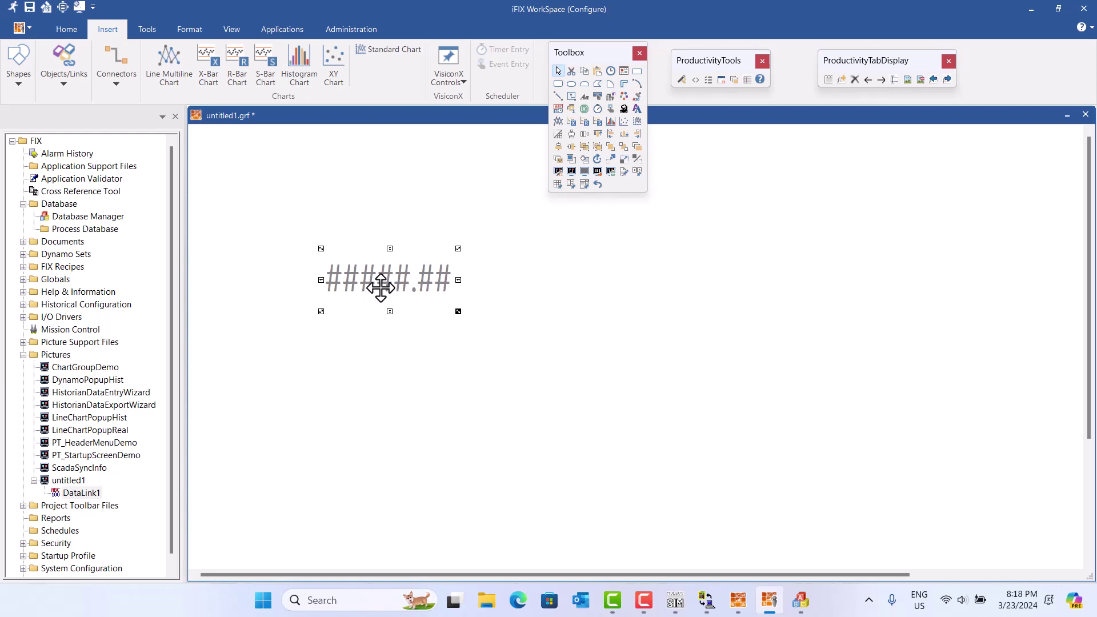
{"action": "right_click", "coordinate": [380, 288]}
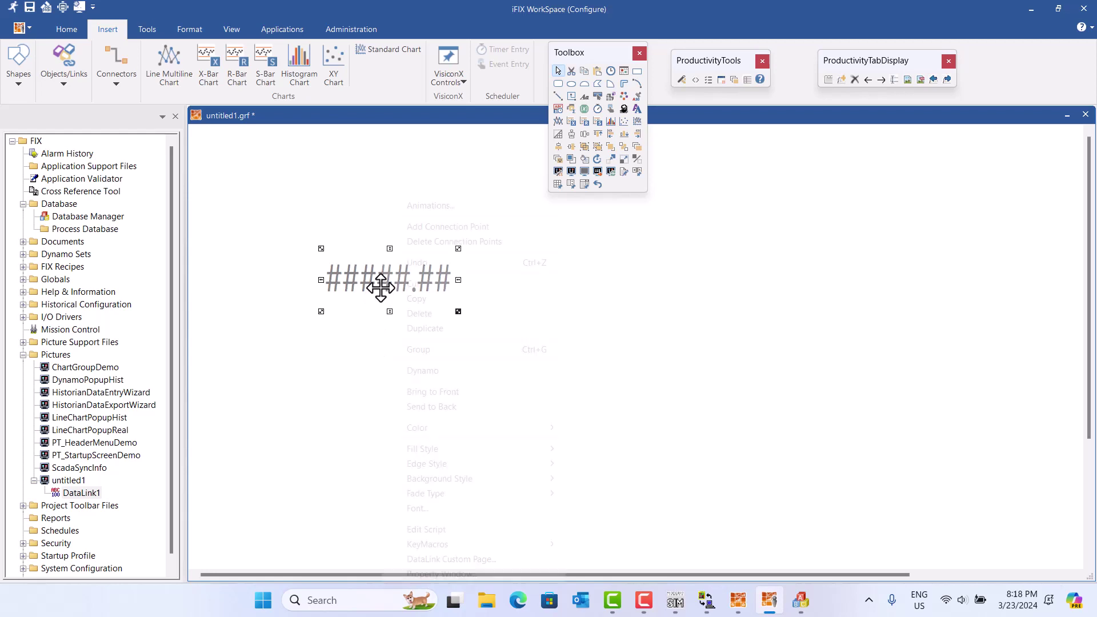
{"action": "left_click", "coordinate": [430, 331]}
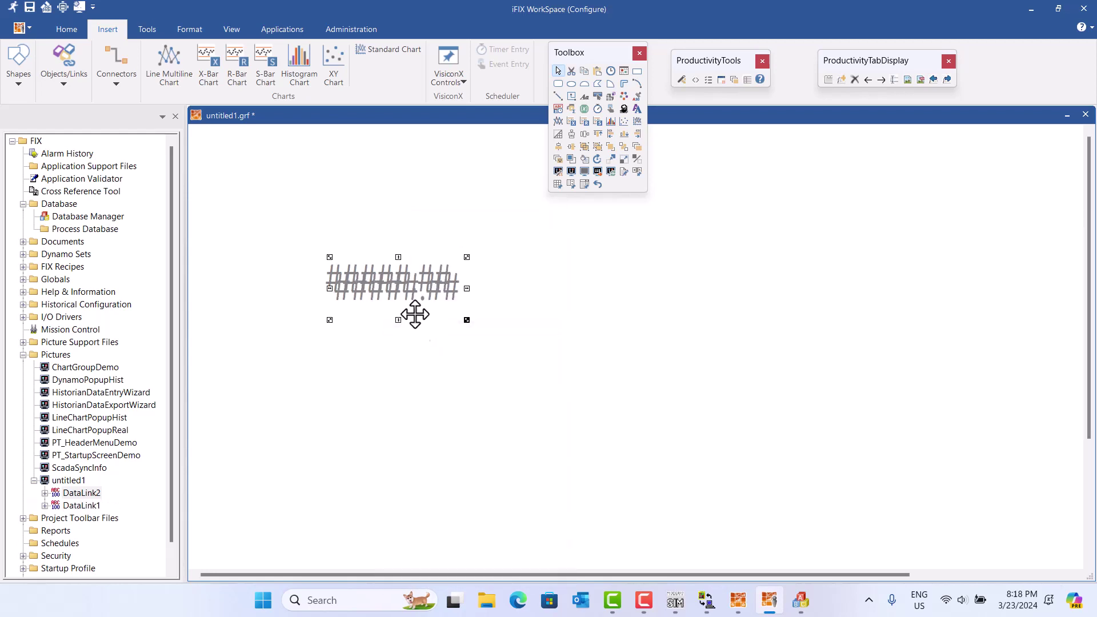
{"action": "right_click", "coordinate": [422, 286]}
{"action": "left_click", "coordinate": [475, 330]}
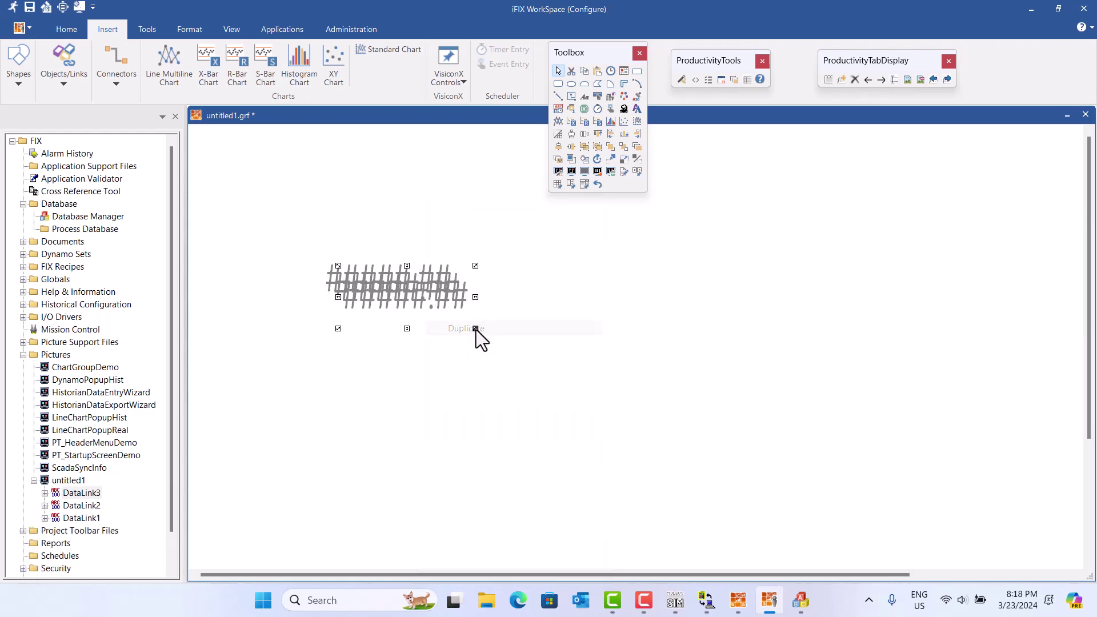
{"action": "left_click_drag", "start_coordinate": [407, 300], "coordinate": [399, 467]}
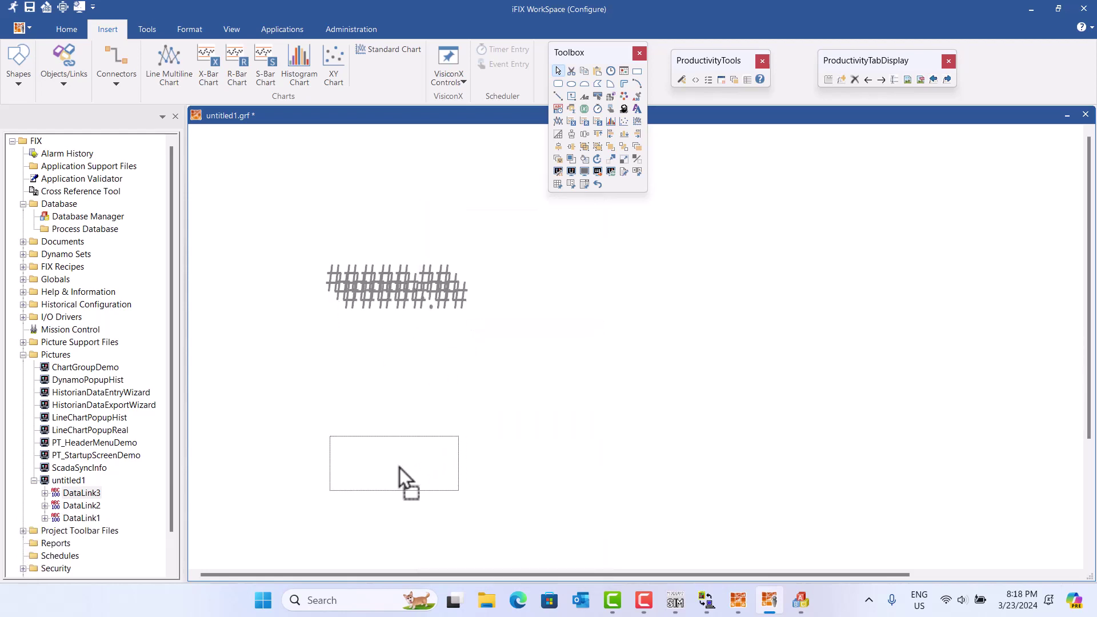
{"action": "left_click_drag", "start_coordinate": [400, 283], "coordinate": [390, 359]}
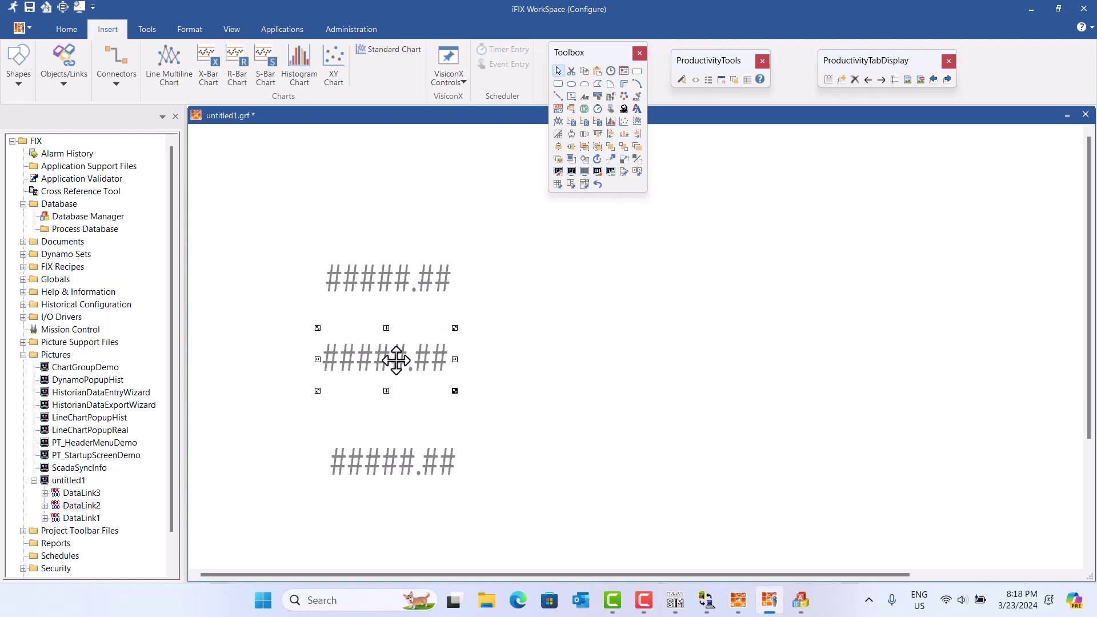
Change the middle datalink's source to Fix32.FIX.TWO.F_CV.
{"action": "double_click", "coordinate": [396, 360]}
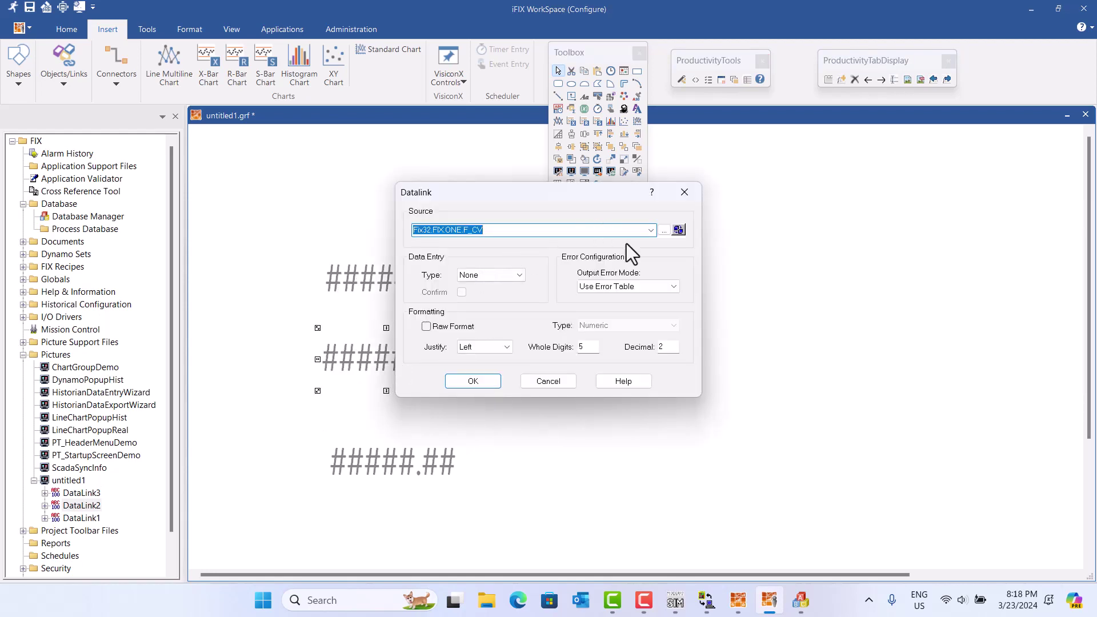
{"action": "left_click", "coordinate": [663, 229]}
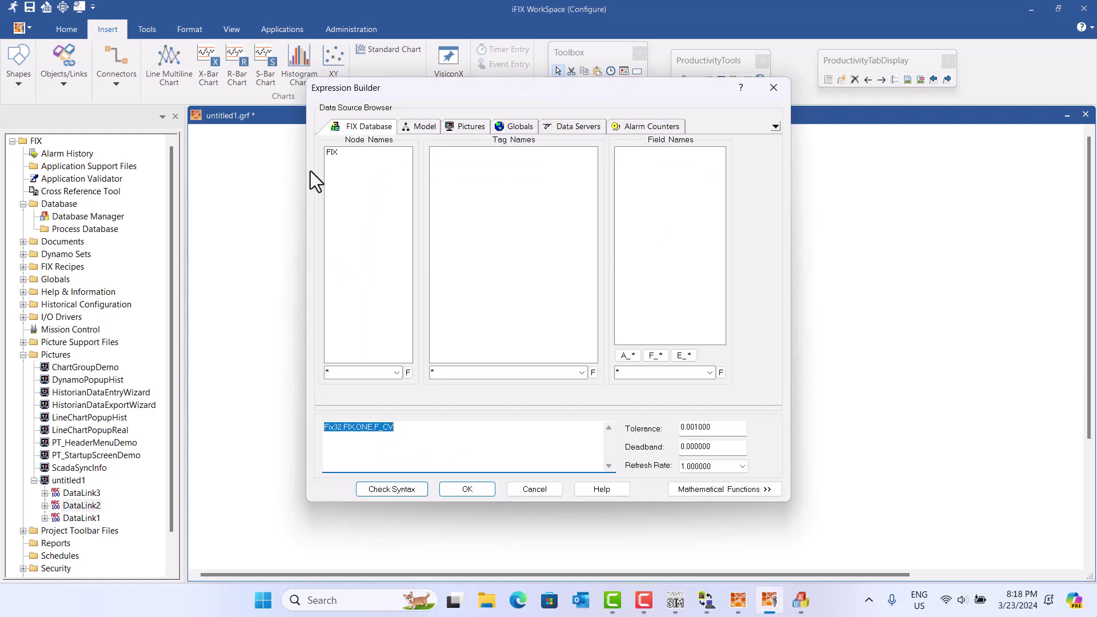
{"action": "left_click", "coordinate": [330, 155]}
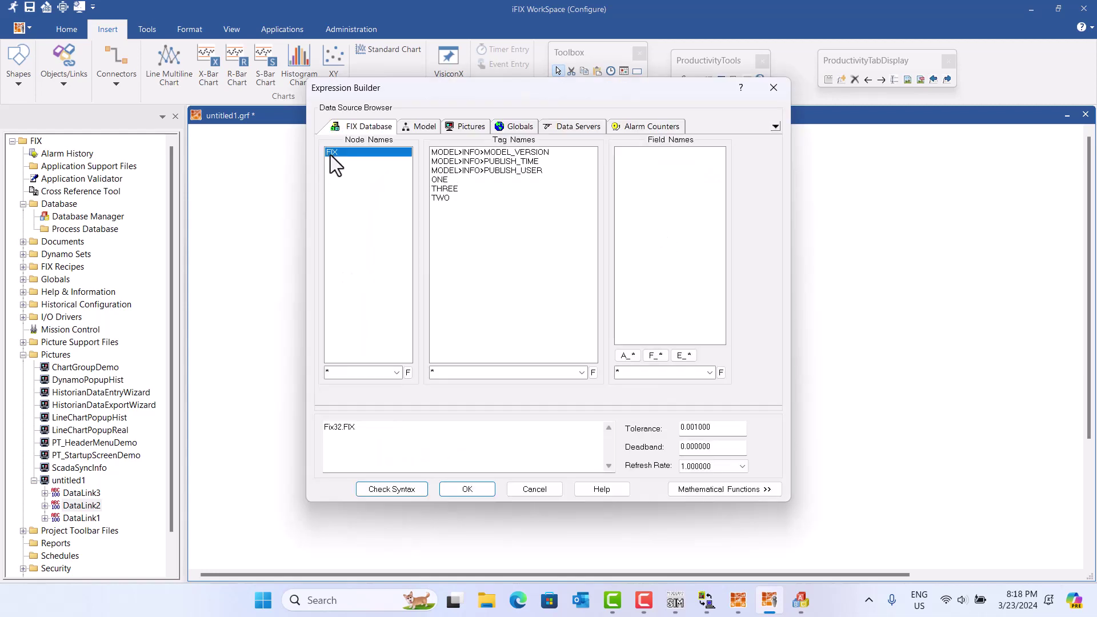
{"action": "left_click", "coordinate": [441, 198]}
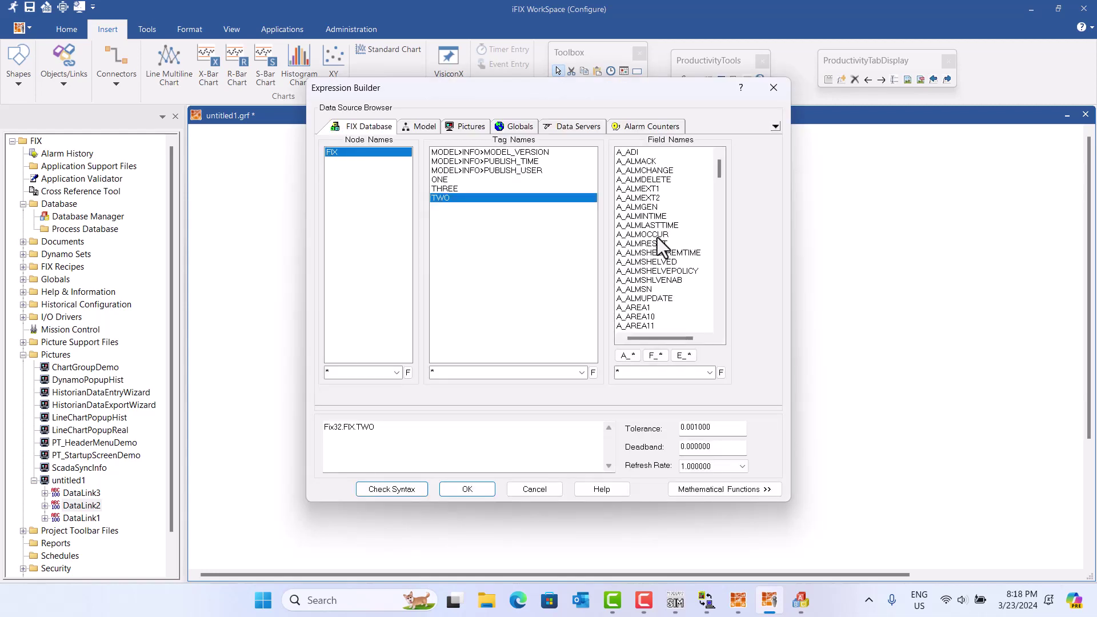
{"action": "left_click", "coordinate": [655, 356]}
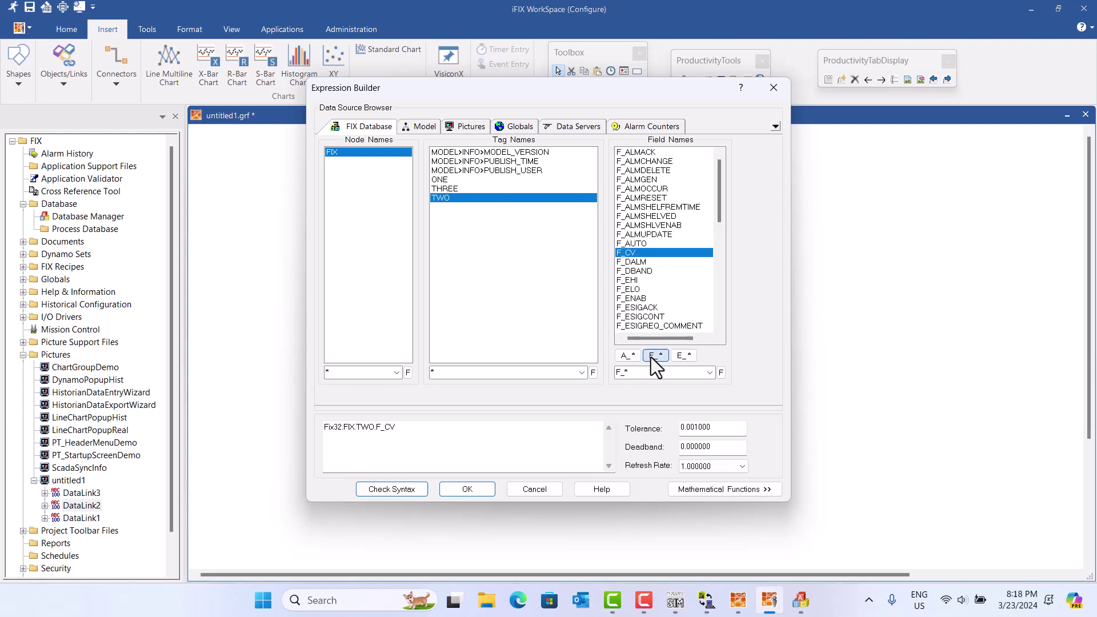
{"action": "double_click", "coordinate": [633, 255]}
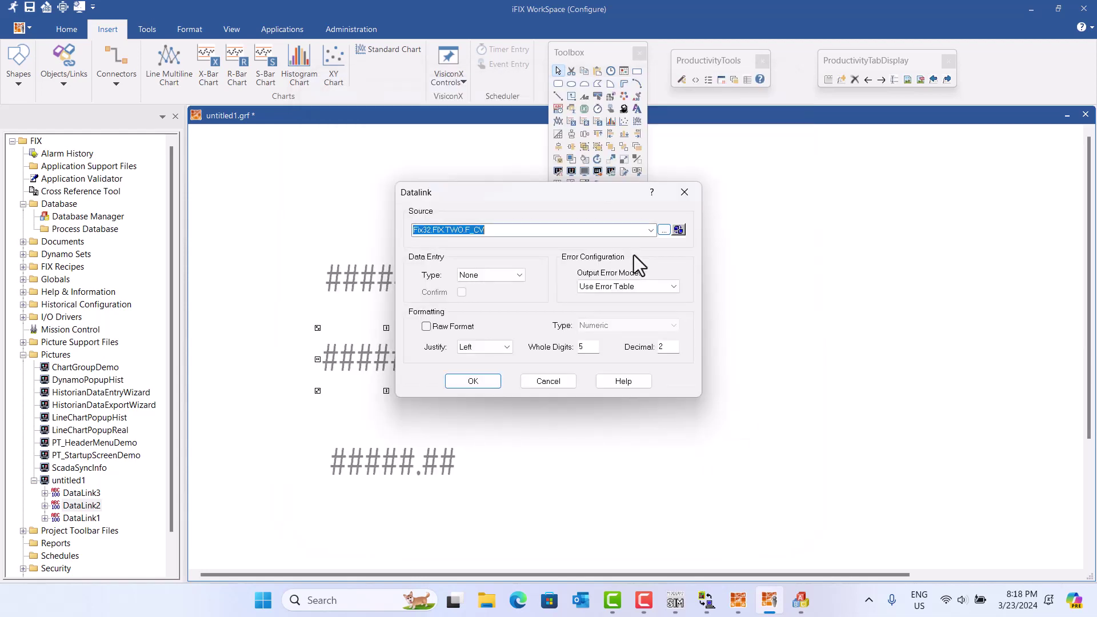
{"action": "left_click", "coordinate": [464, 382]}
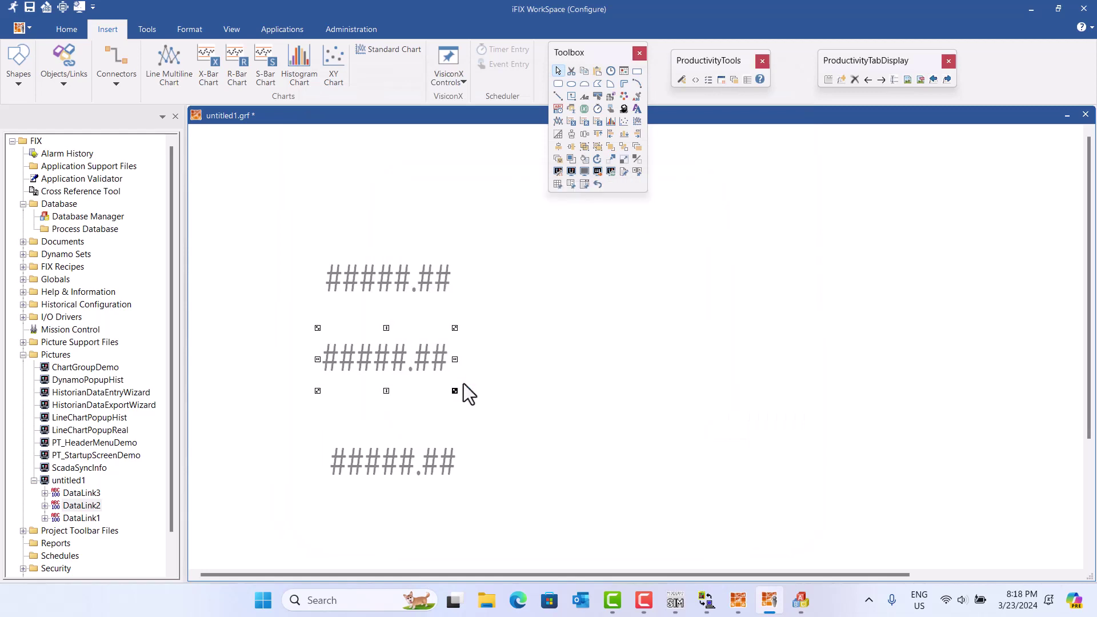
Change the bottom datalink's source to Fix32.FIX.THREE.F_CV.
{"action": "left_click", "coordinate": [394, 465]}
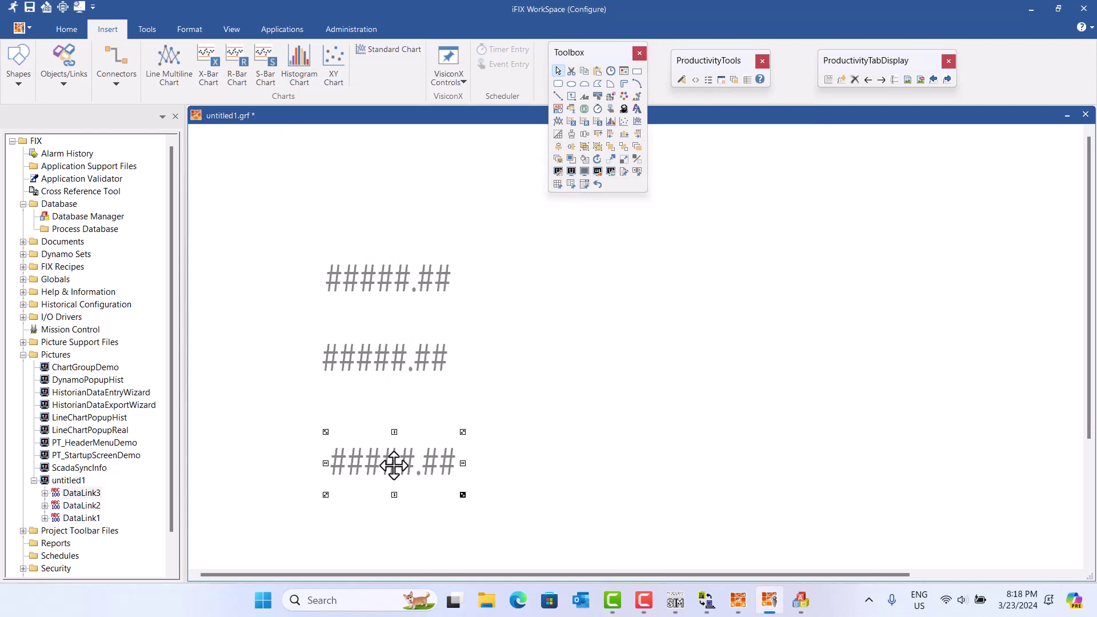
{"action": "double_click", "coordinate": [394, 466]}
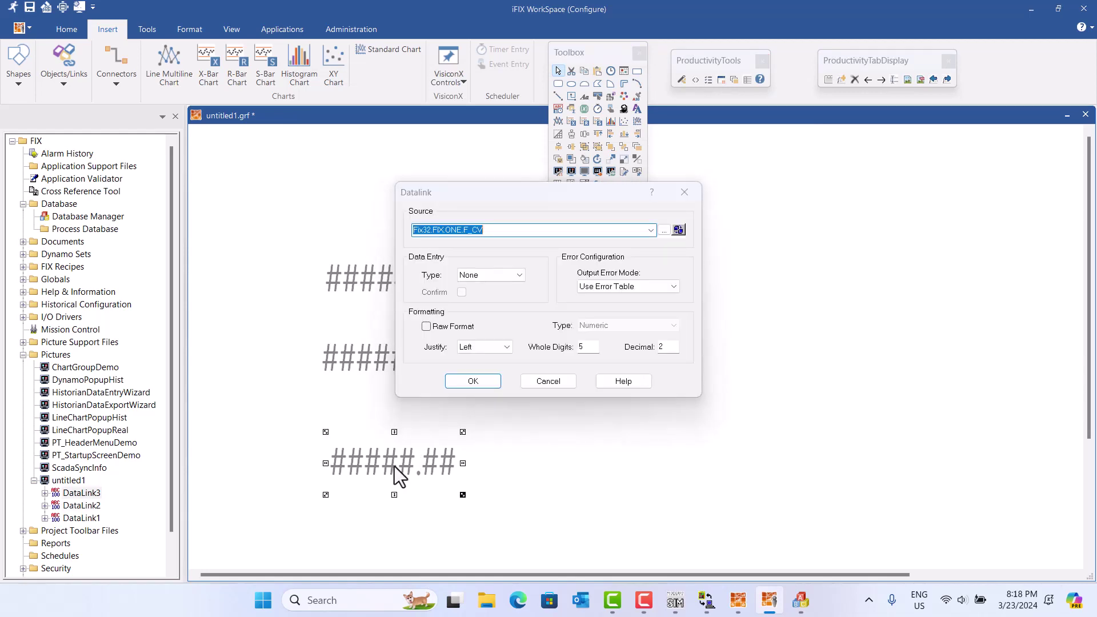
{"action": "left_click", "coordinate": [664, 231]}
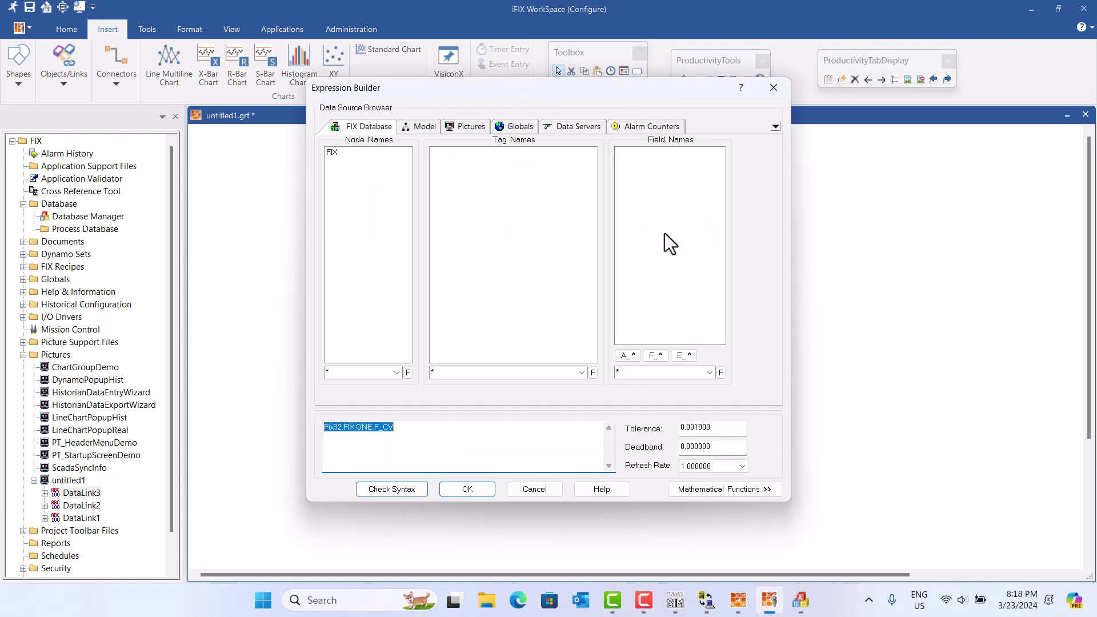
{"action": "left_click", "coordinate": [333, 152]}
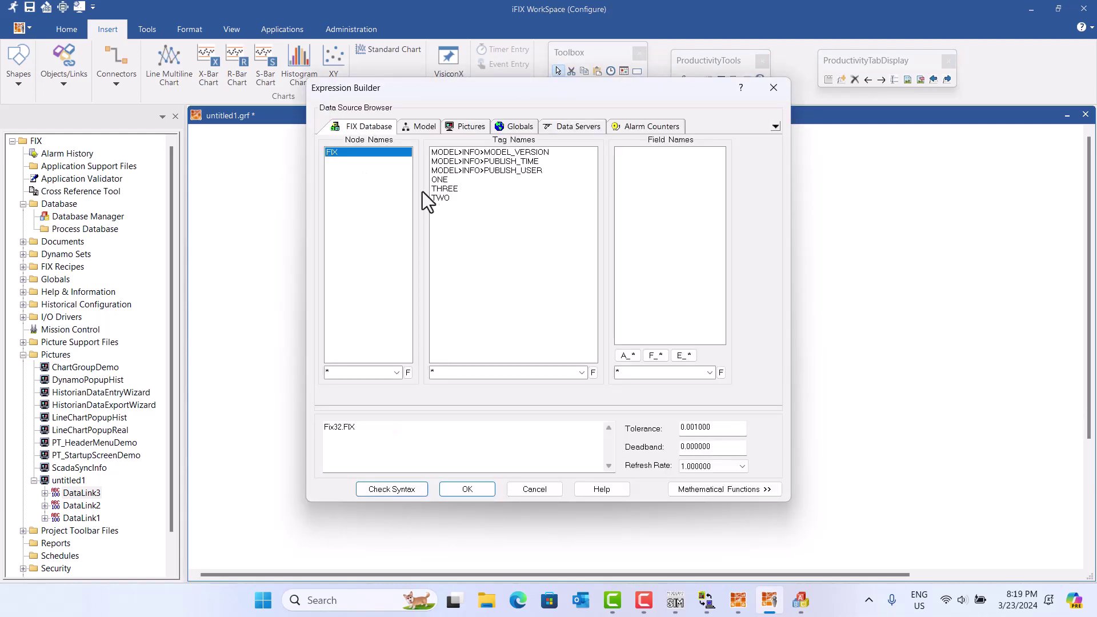
{"action": "left_click", "coordinate": [448, 189]}
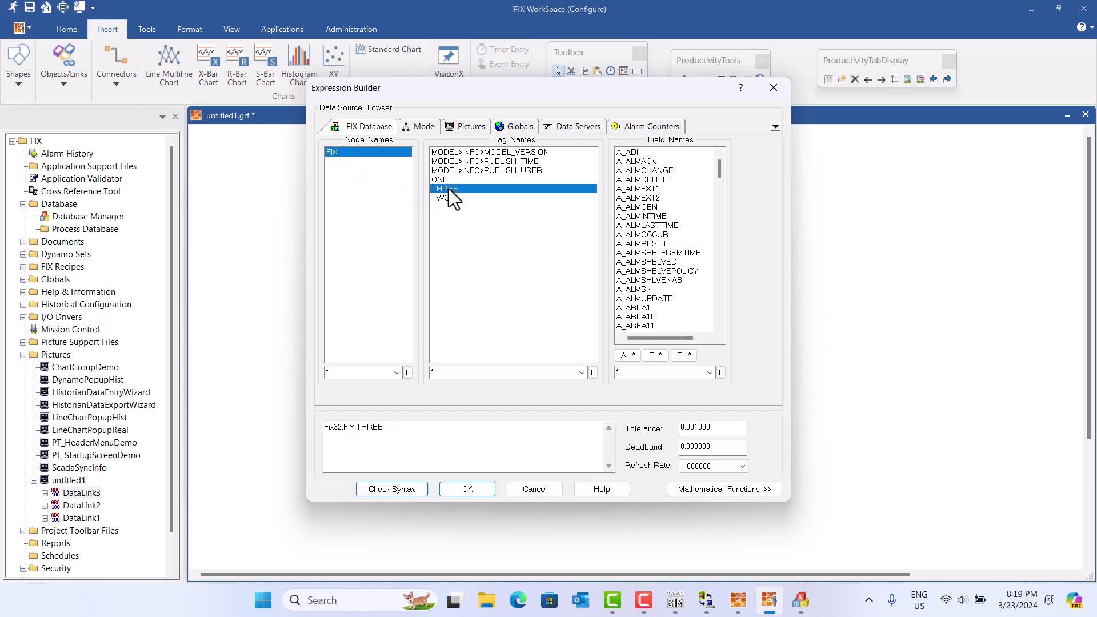
{"action": "left_click", "coordinate": [656, 355]}
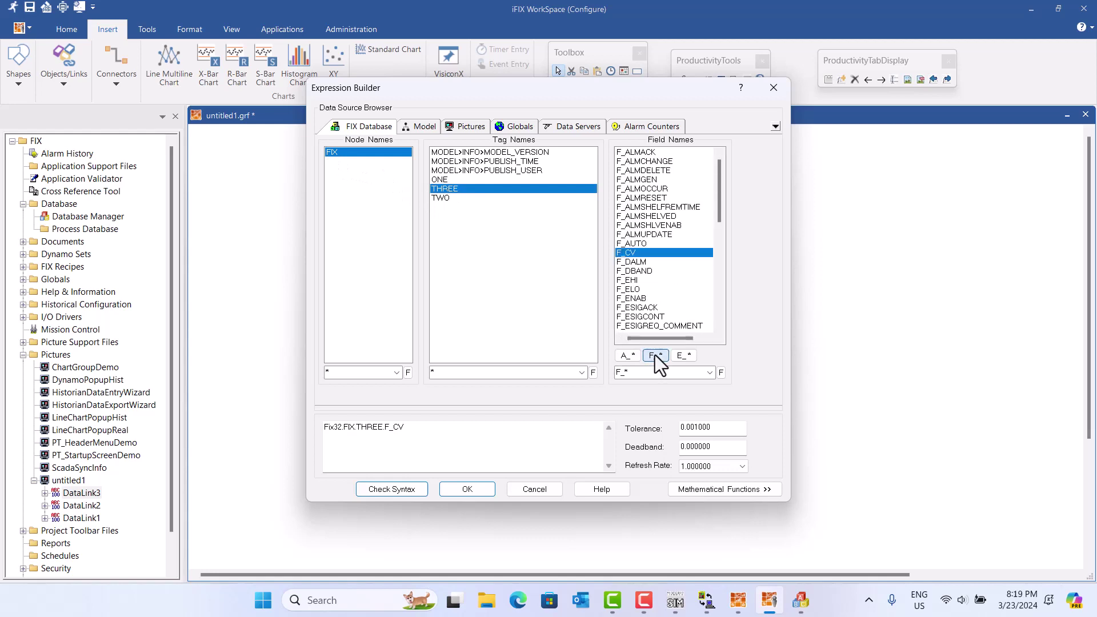
{"action": "left_click", "coordinate": [480, 492]}
{"action": "left_click", "coordinate": [473, 381]}
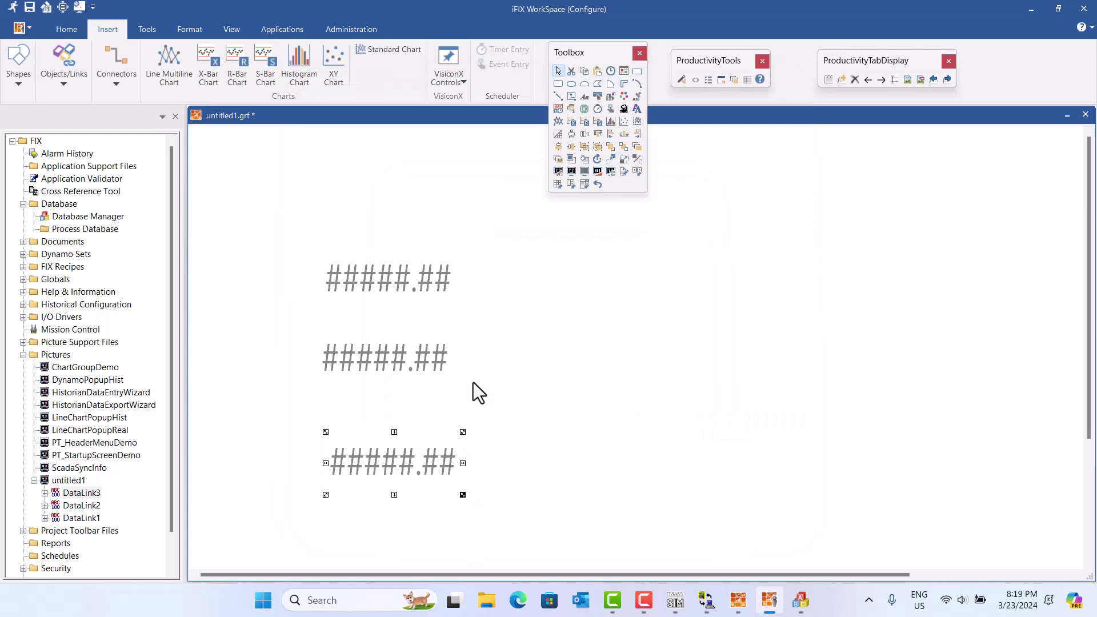
Align the top, middle and bottom datalinks into an evenly spaced vertical column.
{"action": "left_click_drag", "start_coordinate": [270, 231], "coordinate": [528, 515]}
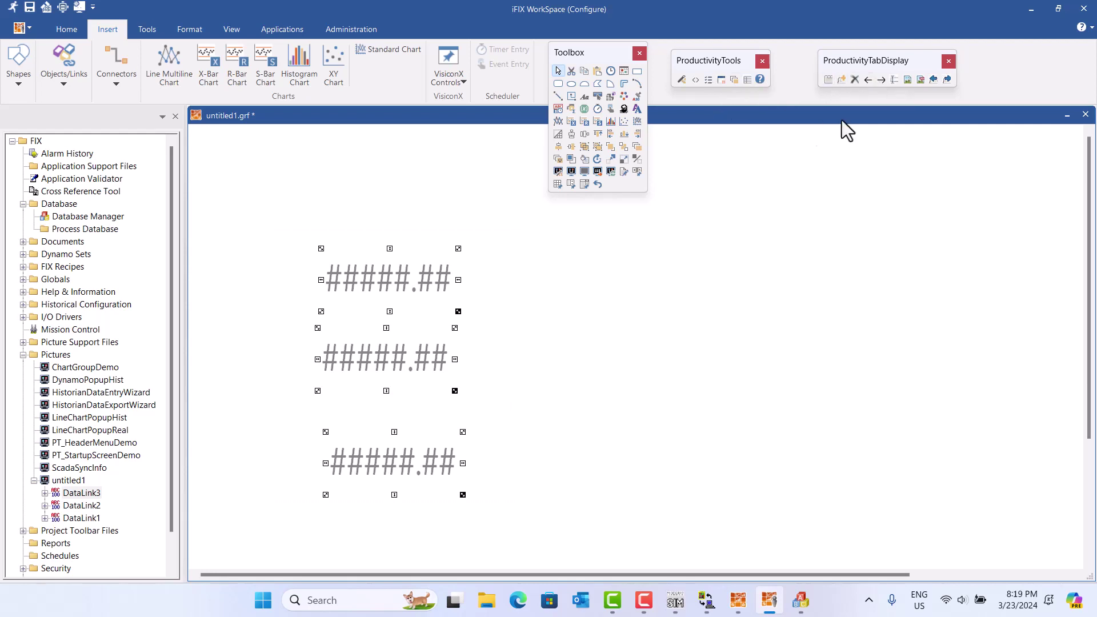
{"action": "left_click", "coordinate": [708, 230]}
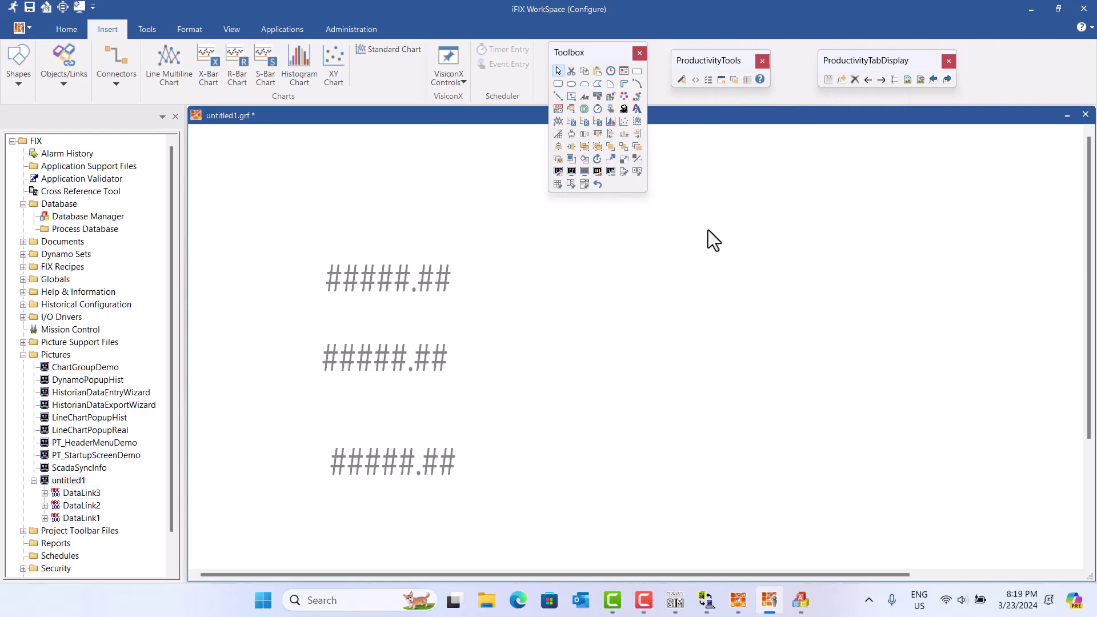
{"action": "left_click_drag", "start_coordinate": [379, 289], "coordinate": [362, 273]}
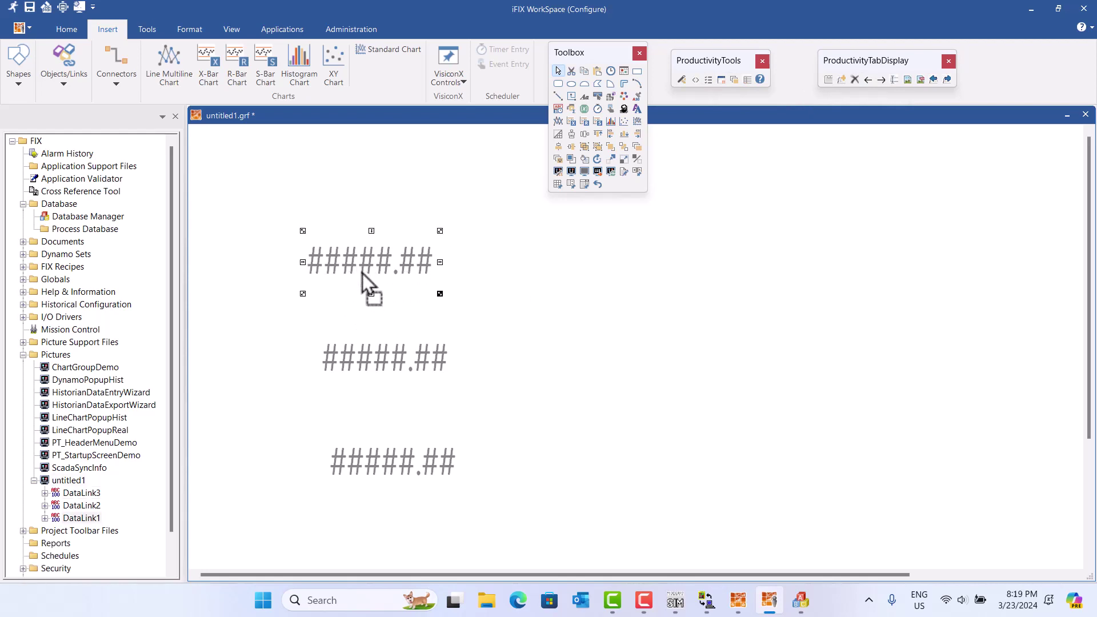
{"action": "left_click_drag", "start_coordinate": [384, 373], "coordinate": [369, 359]}
{"action": "left_click_drag", "start_coordinate": [399, 460], "coordinate": [385, 429]}
{"action": "left_click", "coordinate": [508, 416]}
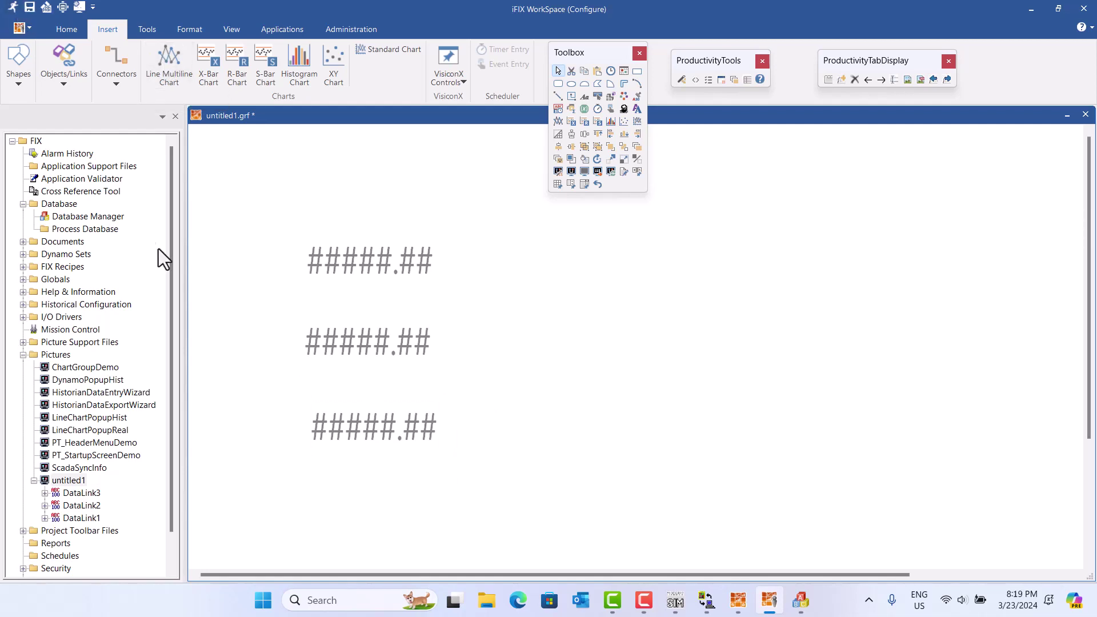
{"action": "left_click", "coordinate": [14, 8]}
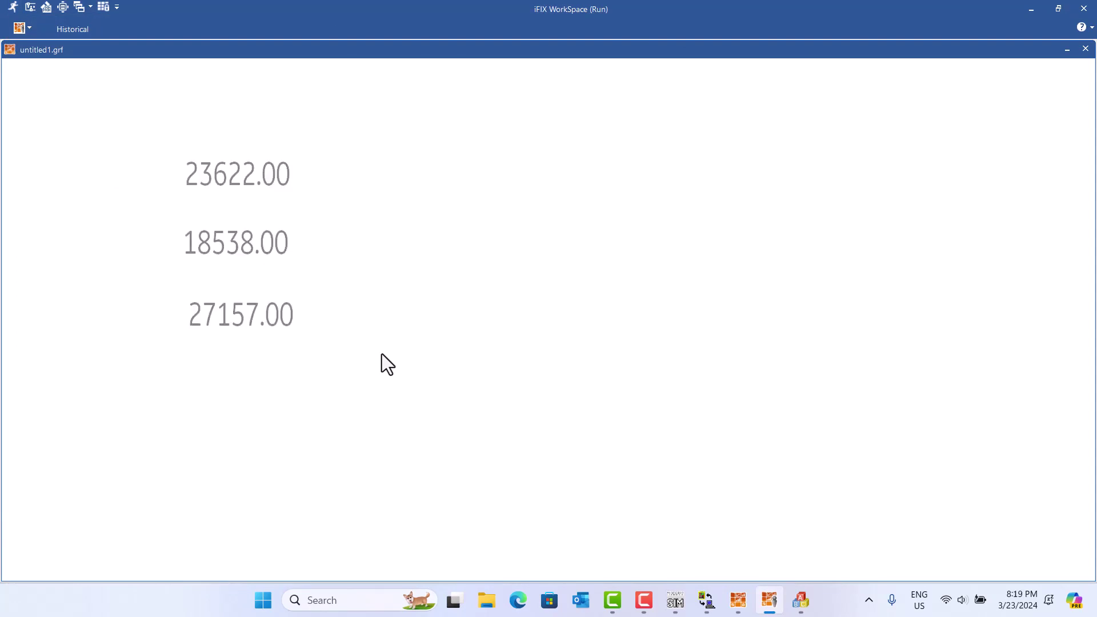
{"action": "mouse_move", "coordinate": [675, 600]}
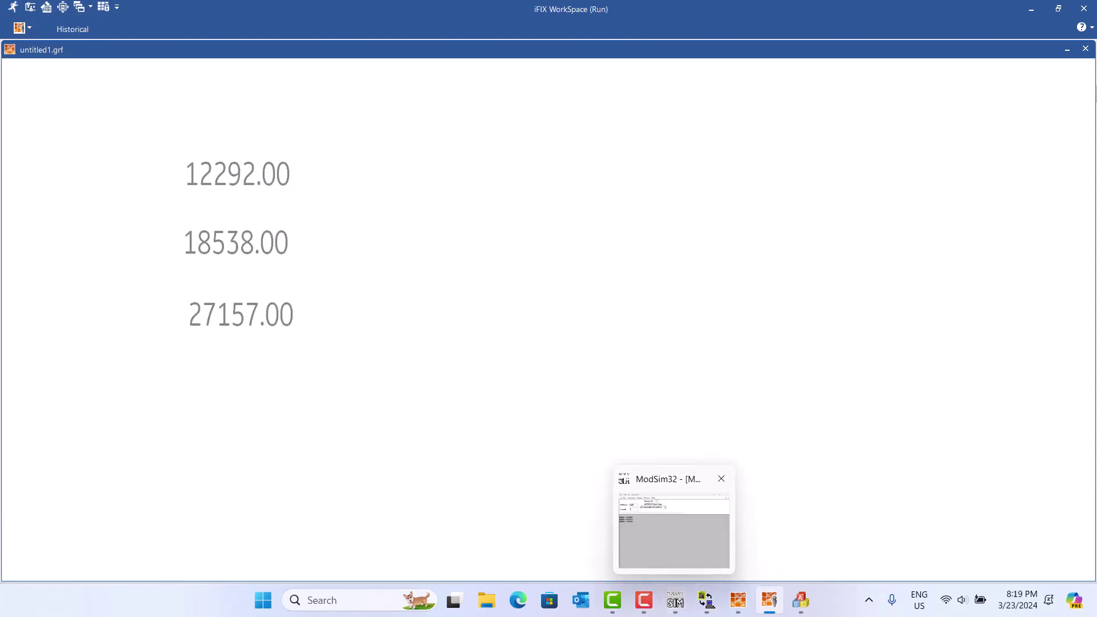
{"action": "left_click", "coordinate": [1059, 7]}
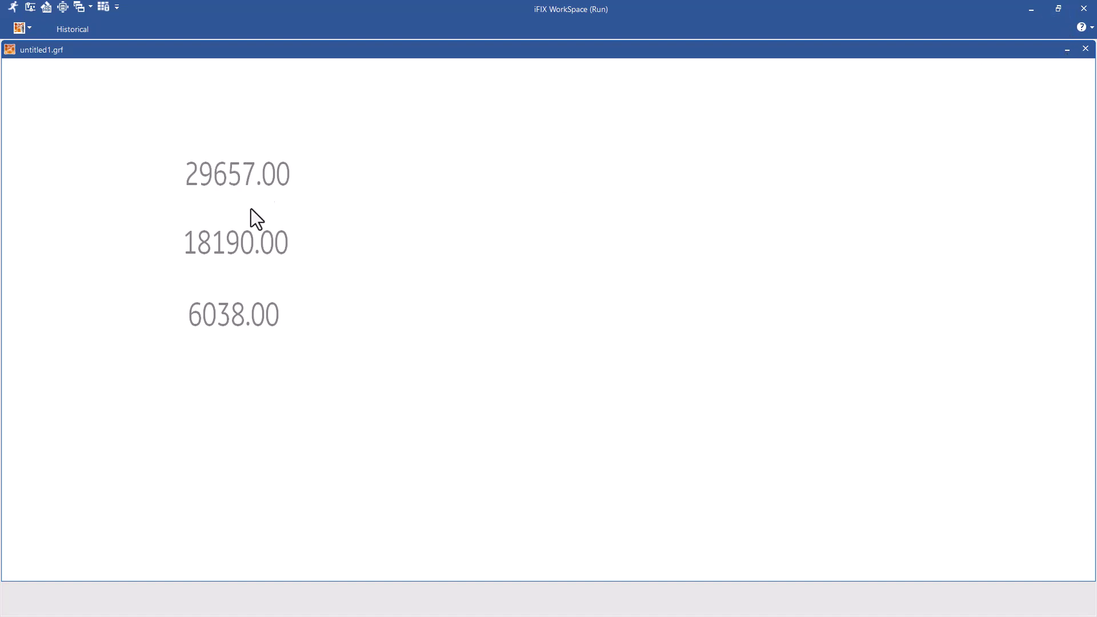
{"action": "left_click", "coordinate": [14, 8]}
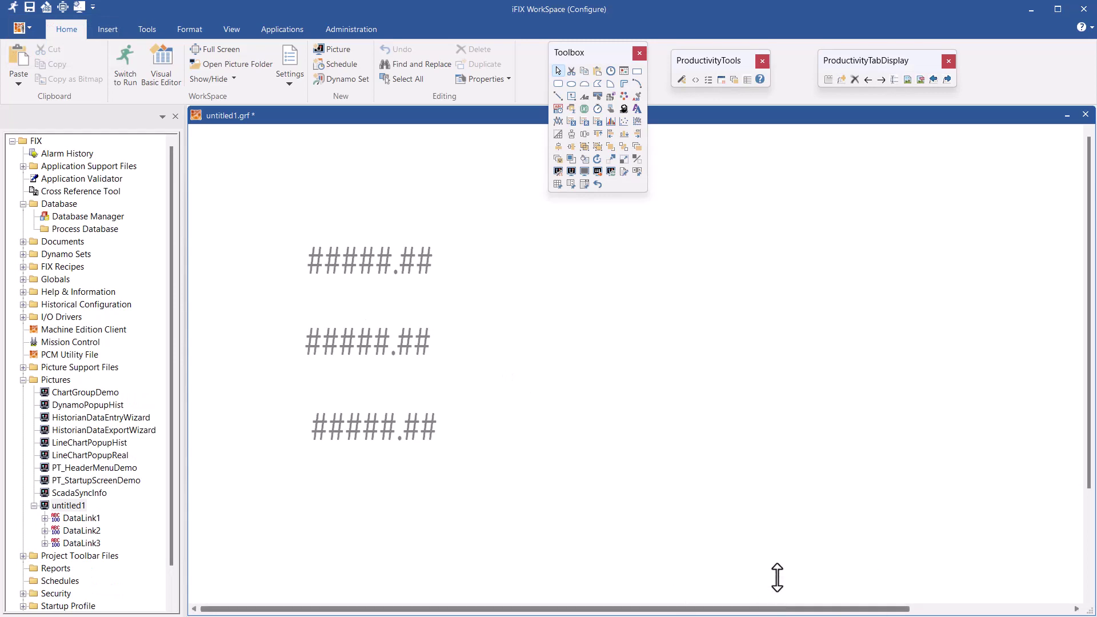
{"action": "left_click", "coordinate": [1032, 9]}
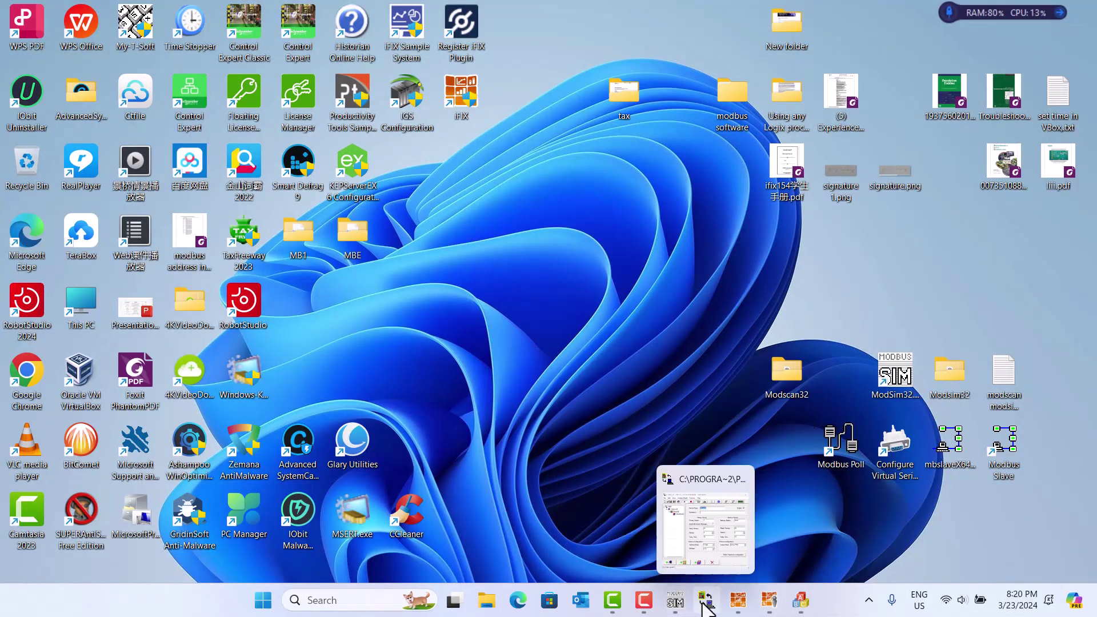
{"action": "left_click", "coordinate": [676, 601]}
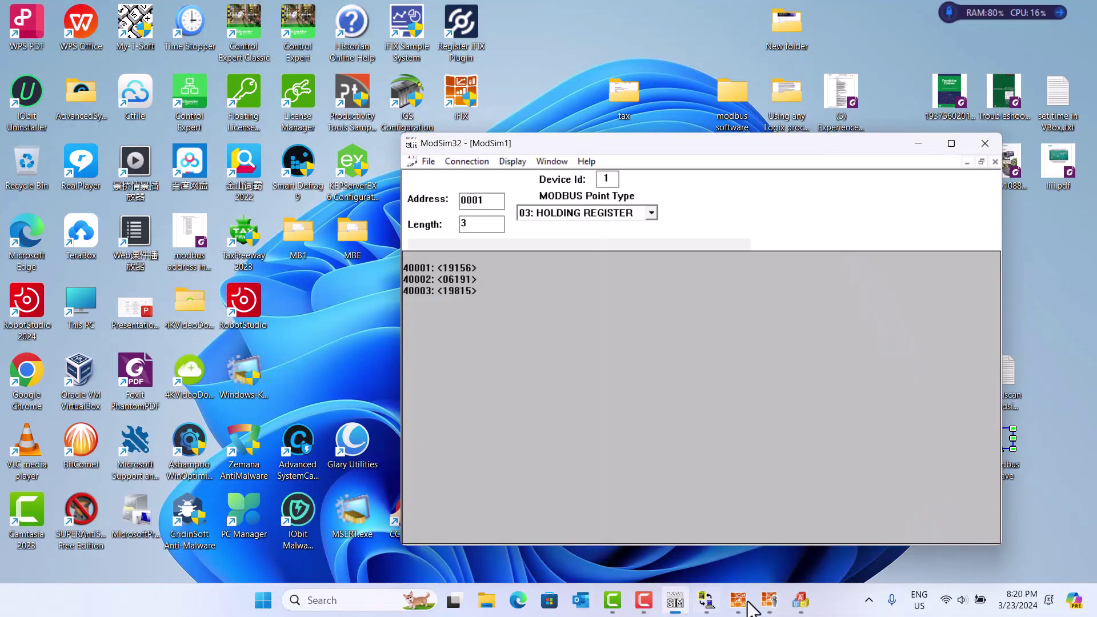
{"action": "mouse_move", "coordinate": [769, 606]}
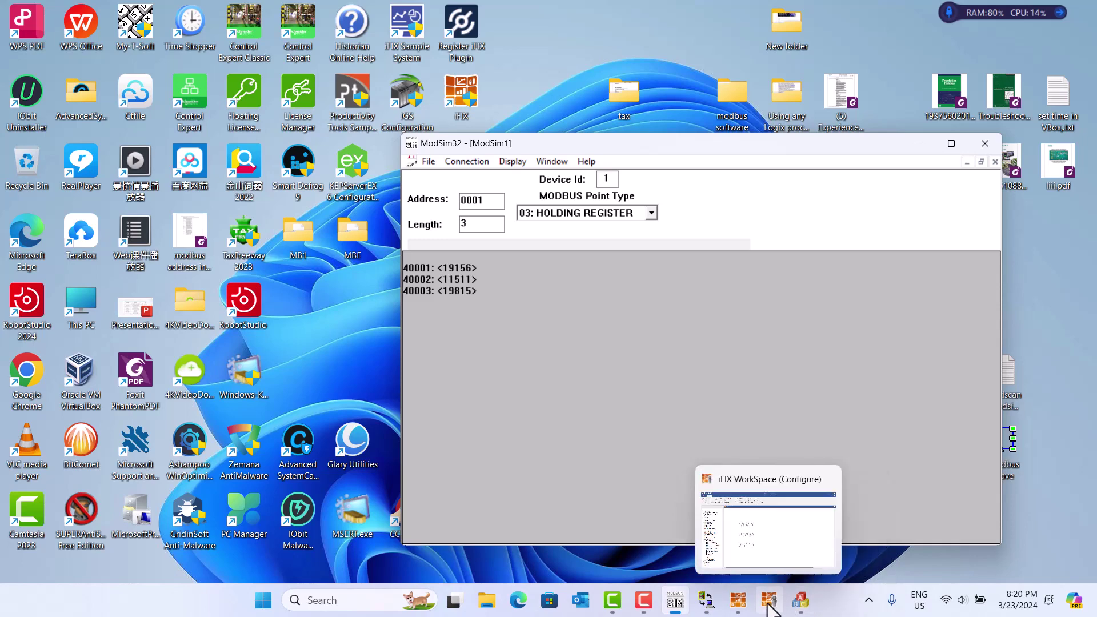
{"action": "left_click", "coordinate": [769, 606]}
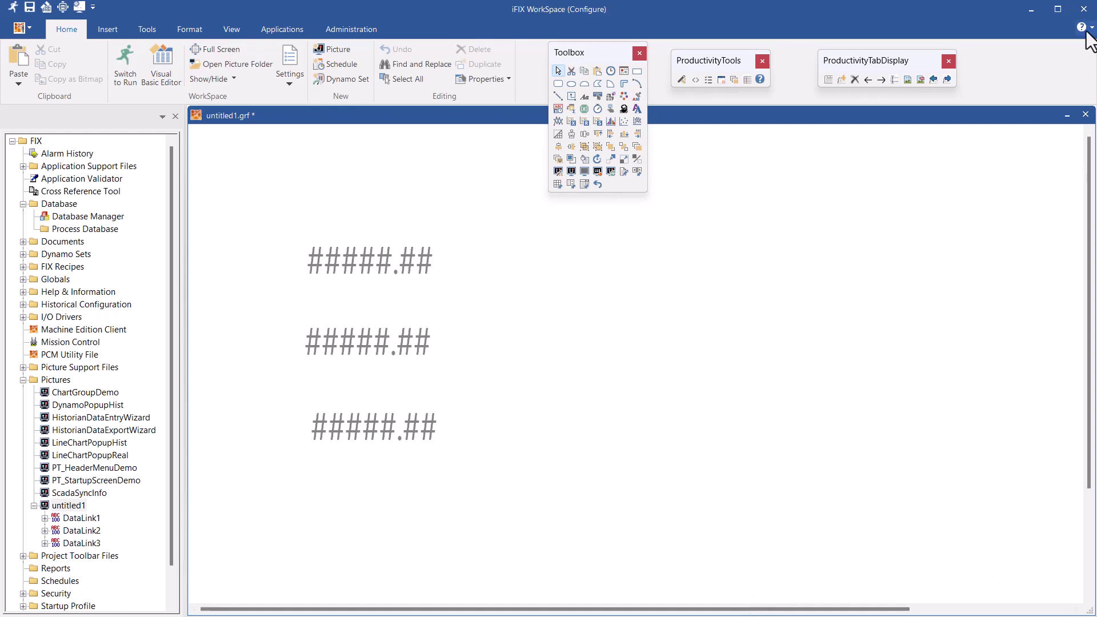
{"action": "left_click", "coordinate": [1064, 7]}
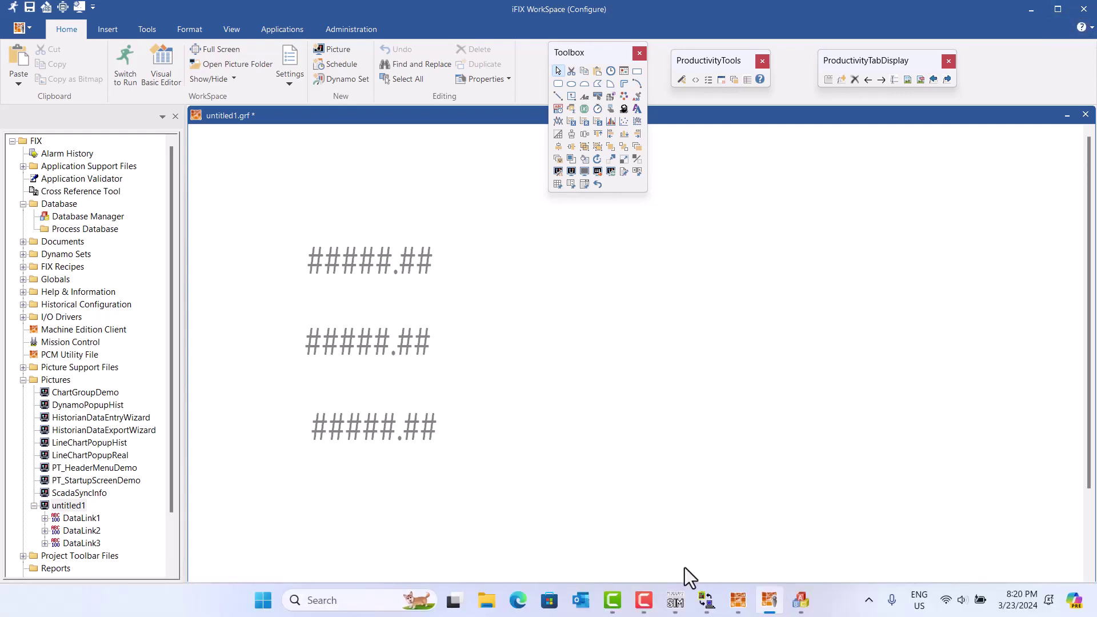
{"action": "mouse_move", "coordinate": [676, 607]}
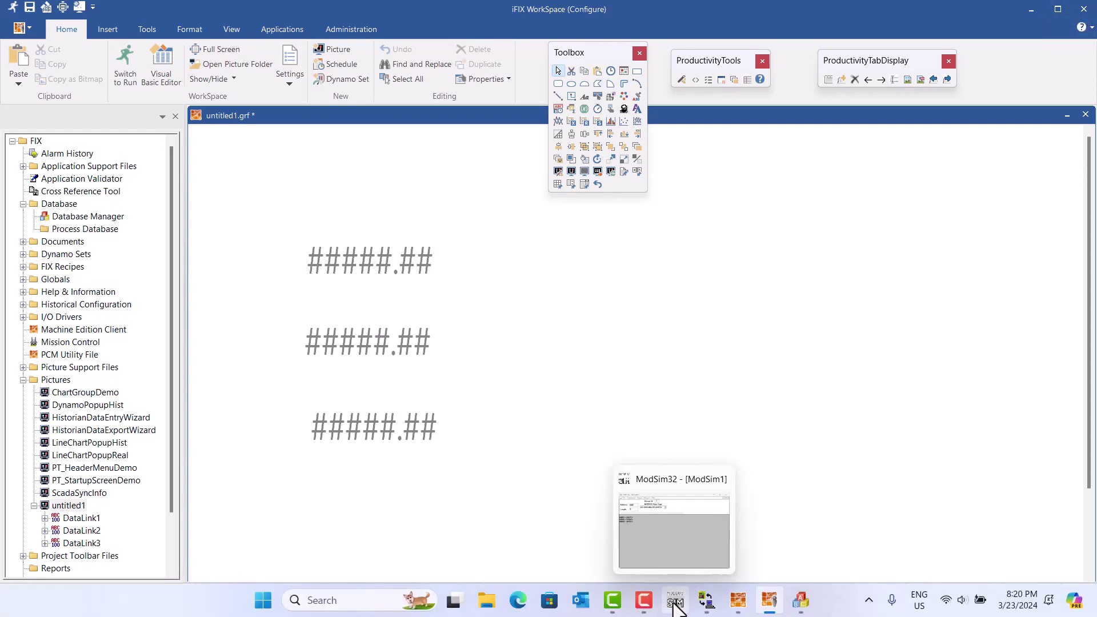
Run the picture, compare its values with ModSim32's registers, close ModSim32, and return to Configure mode.
{"action": "left_click", "coordinate": [14, 8]}
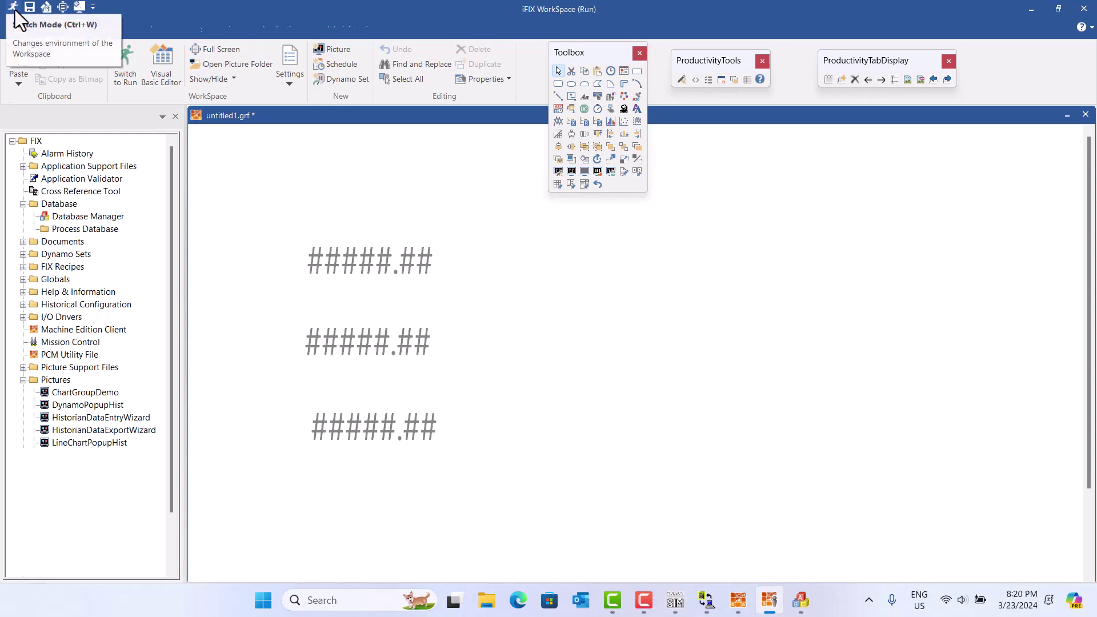
{"action": "left_click", "coordinate": [676, 603]}
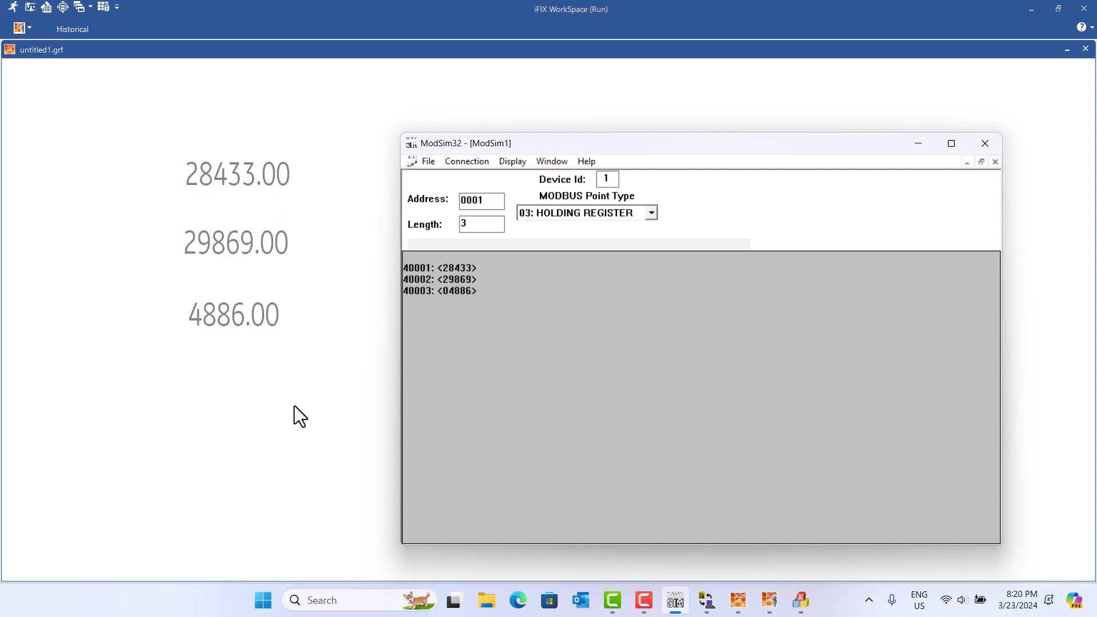
{"action": "left_click", "coordinate": [976, 145]}
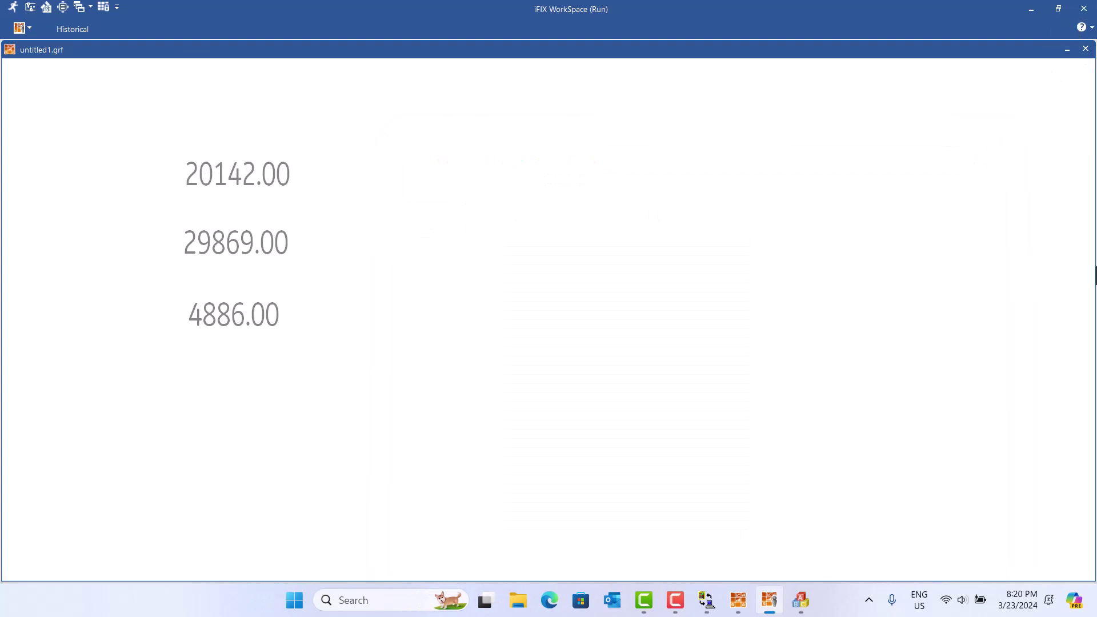
{"action": "left_click", "coordinate": [13, 8]}
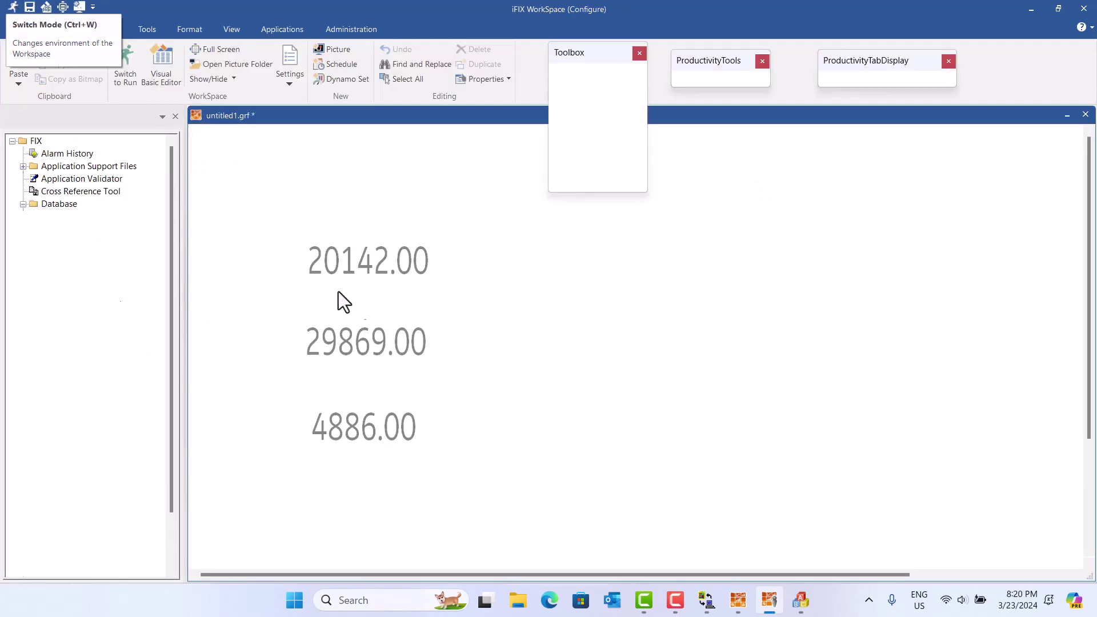
Close iFIX WorkSpace without saving untitled1.grf.
{"action": "mouse_move", "coordinate": [769, 600]}
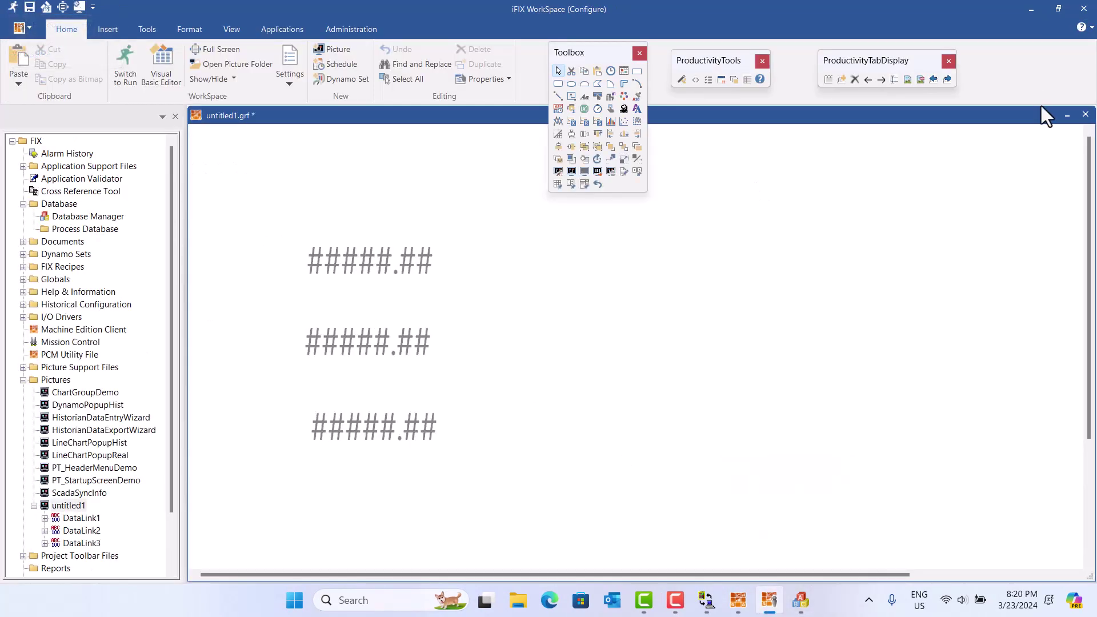
{"action": "left_click", "coordinate": [1086, 10]}
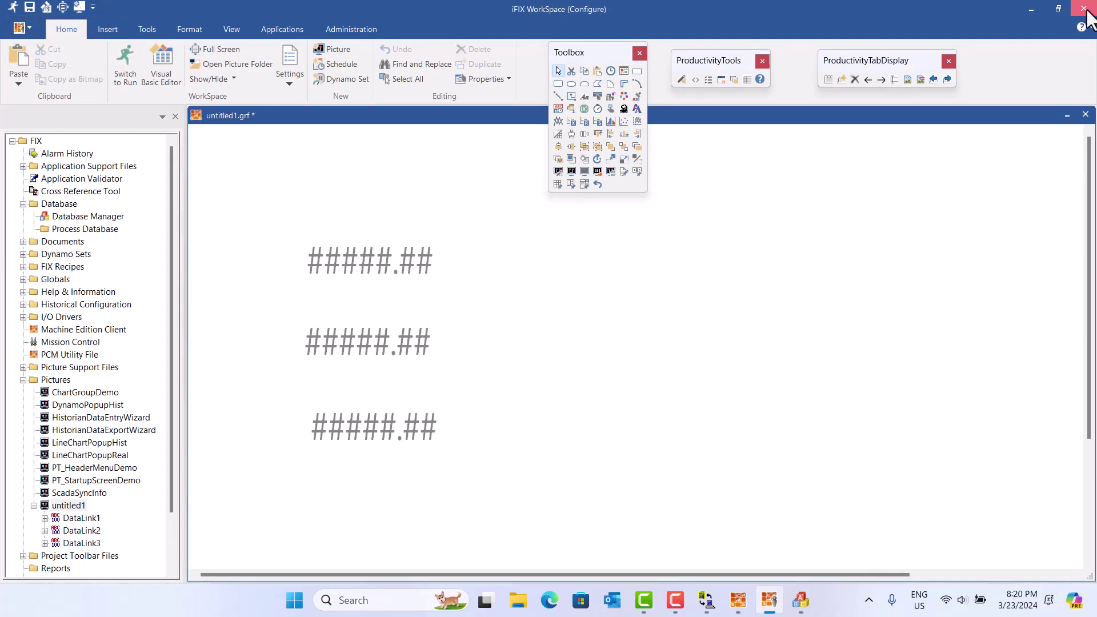
{"action": "left_click", "coordinate": [538, 328]}
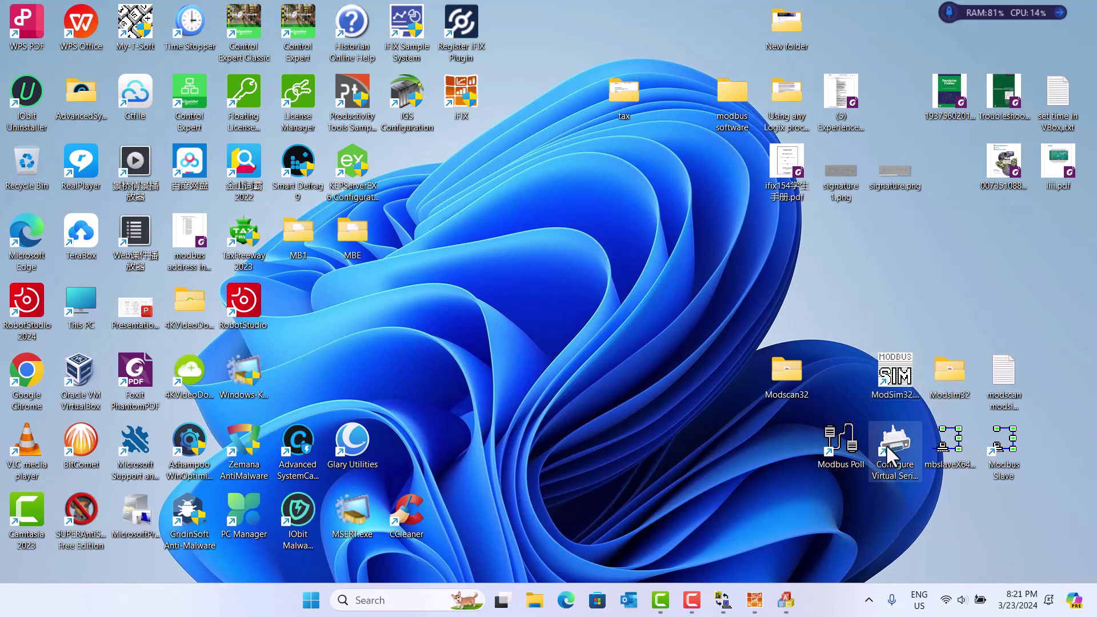
Launch iFIX from the desktop to bring up the Startup dialog for node FIX with FIX.SCU.
{"action": "left_click", "coordinate": [897, 480]}
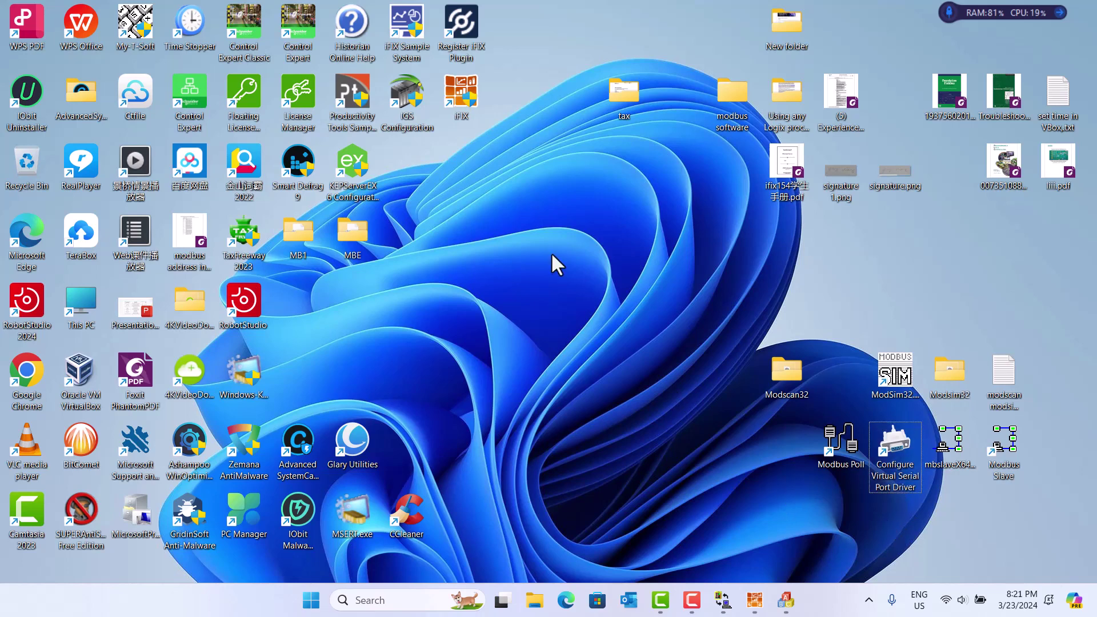
{"action": "left_click", "coordinate": [460, 108]}
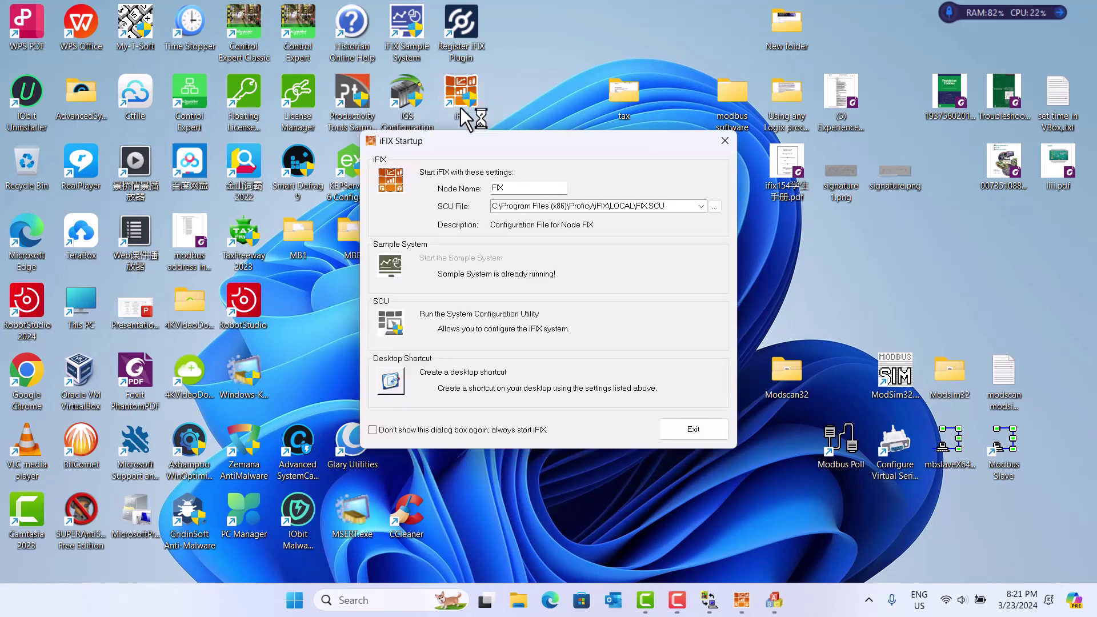
Shut down the running demo-mode iFIX system.
{"action": "left_click", "coordinate": [725, 140]}
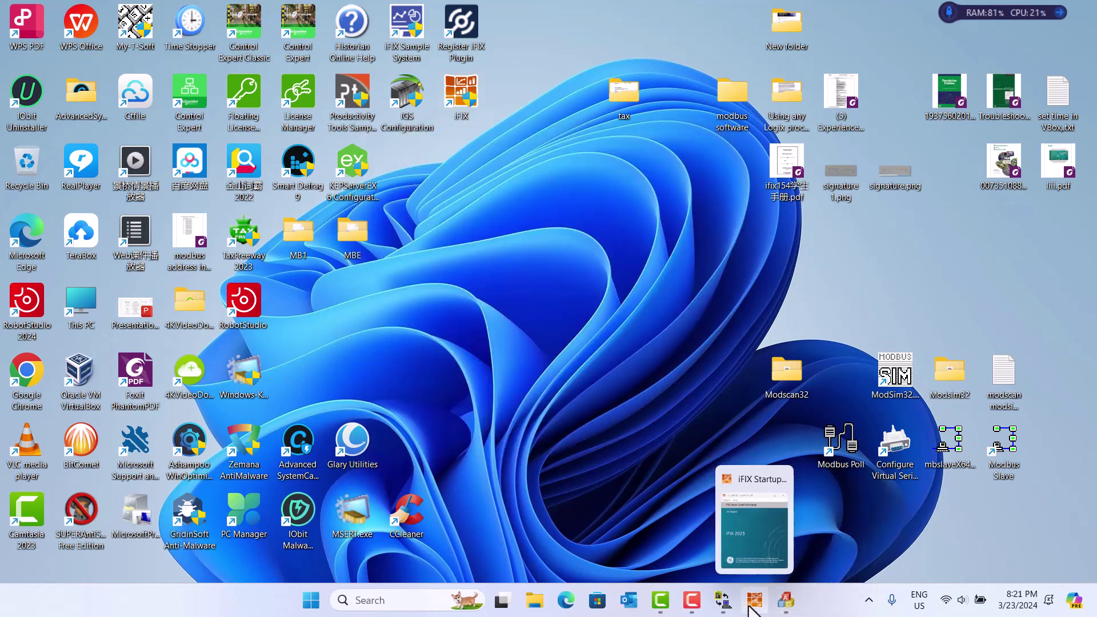
{"action": "left_click", "coordinate": [659, 170]}
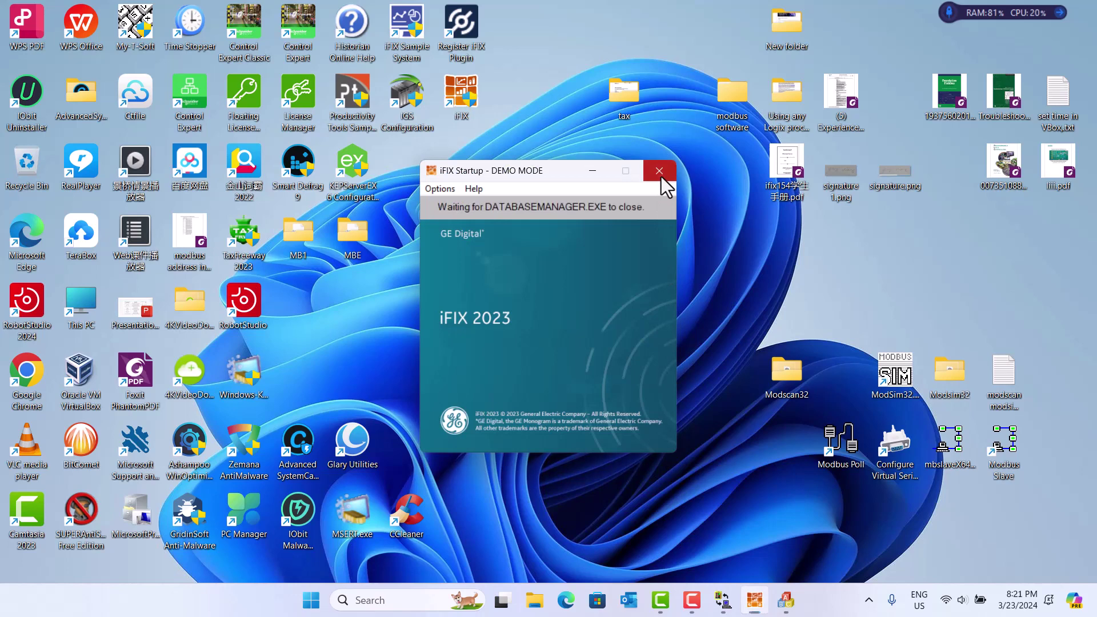
{"action": "mouse_move", "coordinate": [760, 605]}
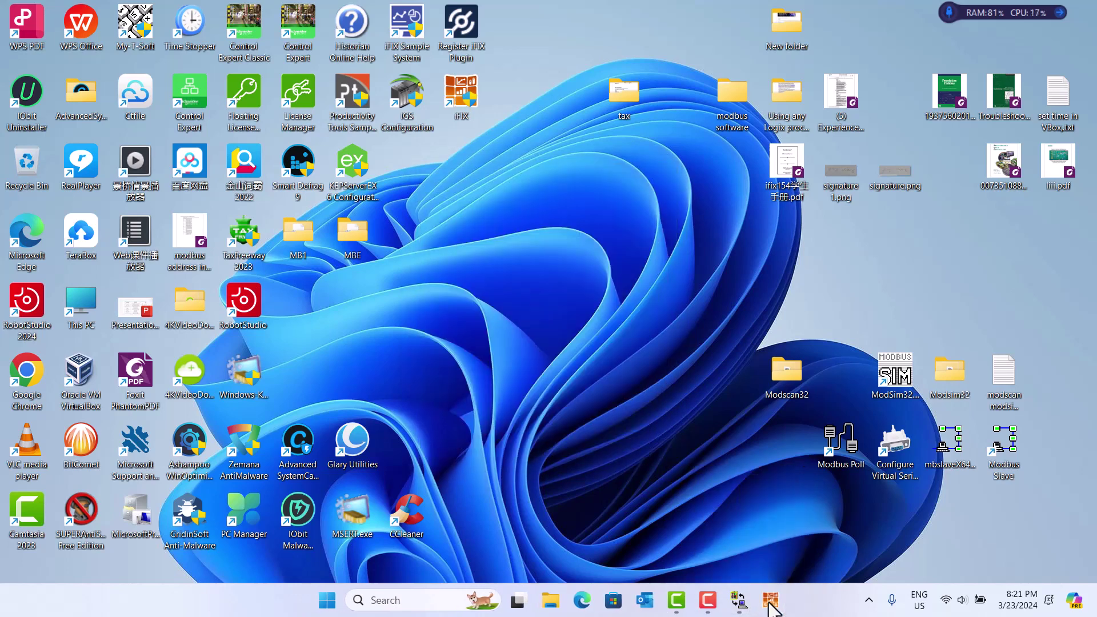
{"action": "left_click", "coordinate": [757, 604]}
Close PowerTool, discarding the unsaved driver configuration changes.
{"action": "left_click", "coordinate": [740, 599]}
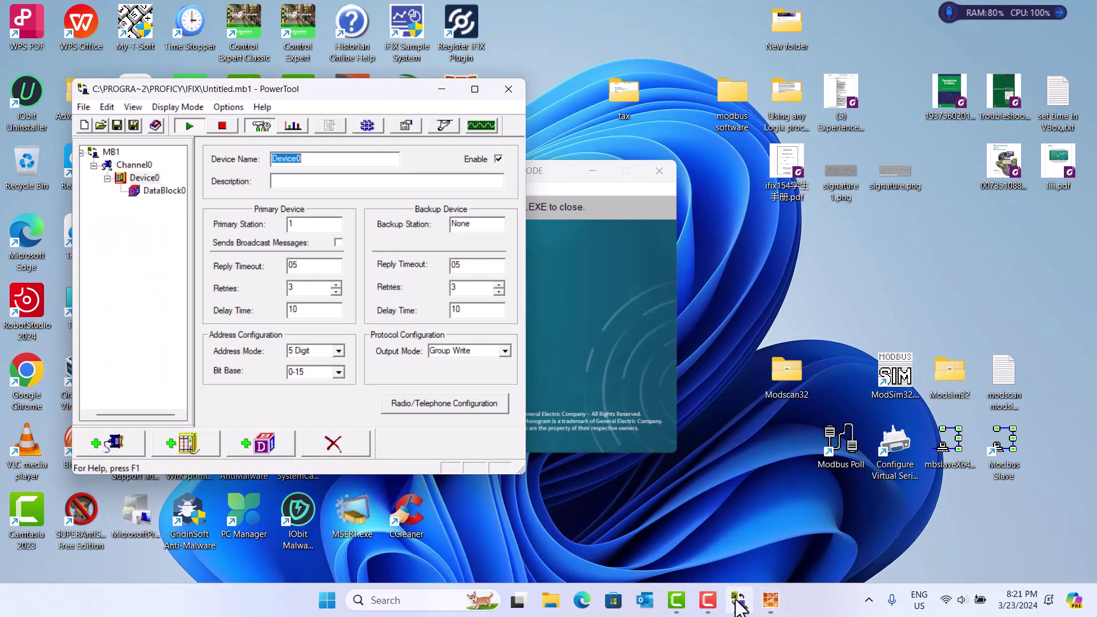
{"action": "left_click", "coordinate": [510, 93]}
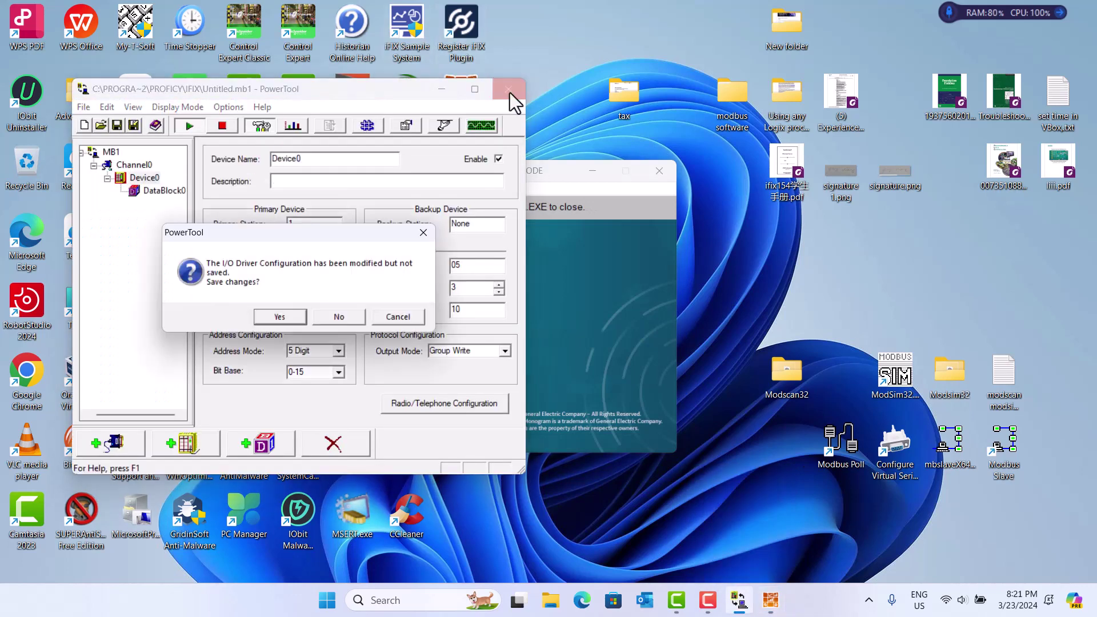
{"action": "left_click", "coordinate": [339, 317]}
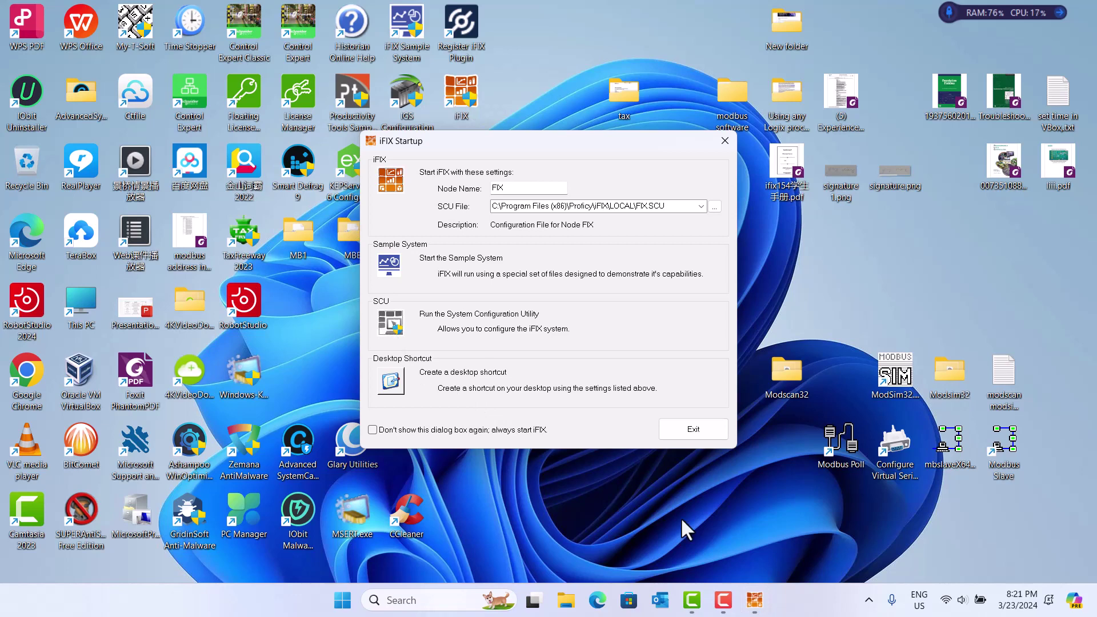
Open the System Configuration Utility for node FIX from iFIX Startup, then close it.
{"action": "mouse_move", "coordinate": [745, 601]}
{"action": "left_click", "coordinate": [386, 325]}
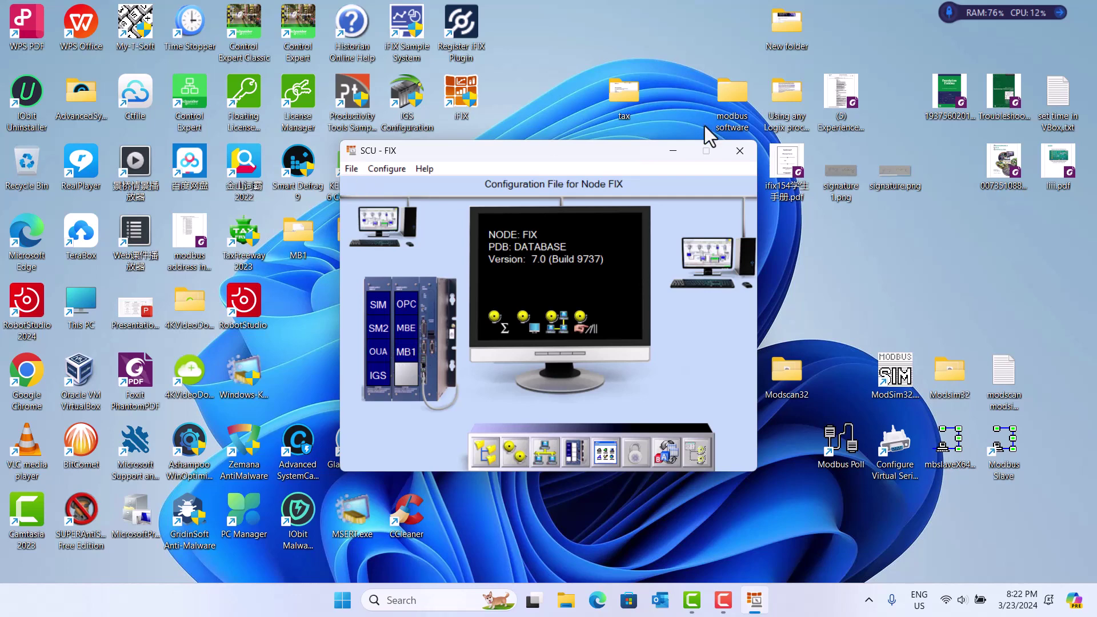
{"action": "left_click", "coordinate": [739, 150]}
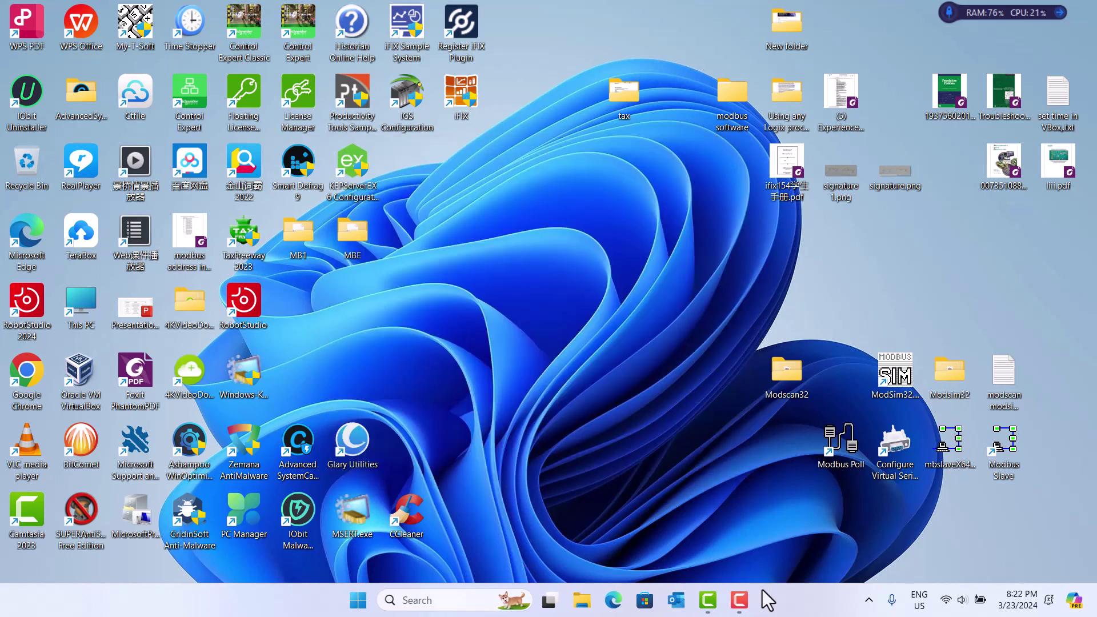